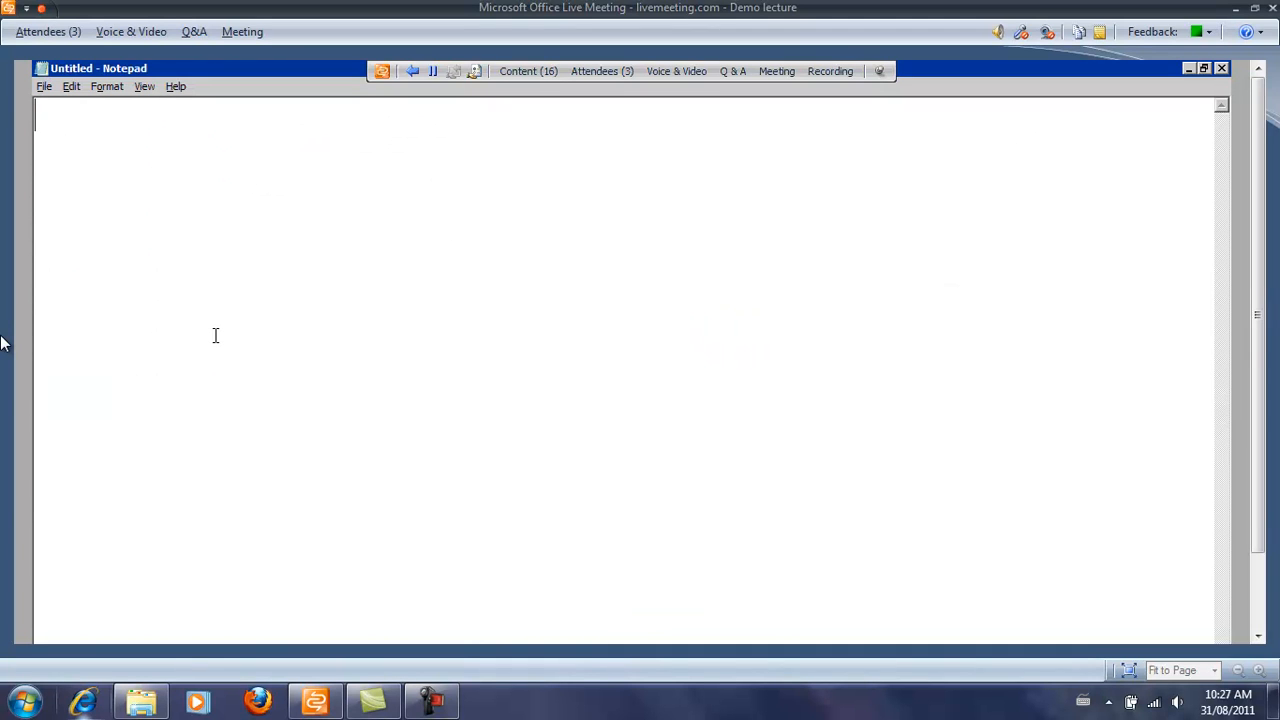
Type the outline '-- Master page', '-- Physical pages', '-- Customized pages', then start an indented line below.
{"action": "type", "text": "-- Master page"}
{"action": "key", "text": "Return"}
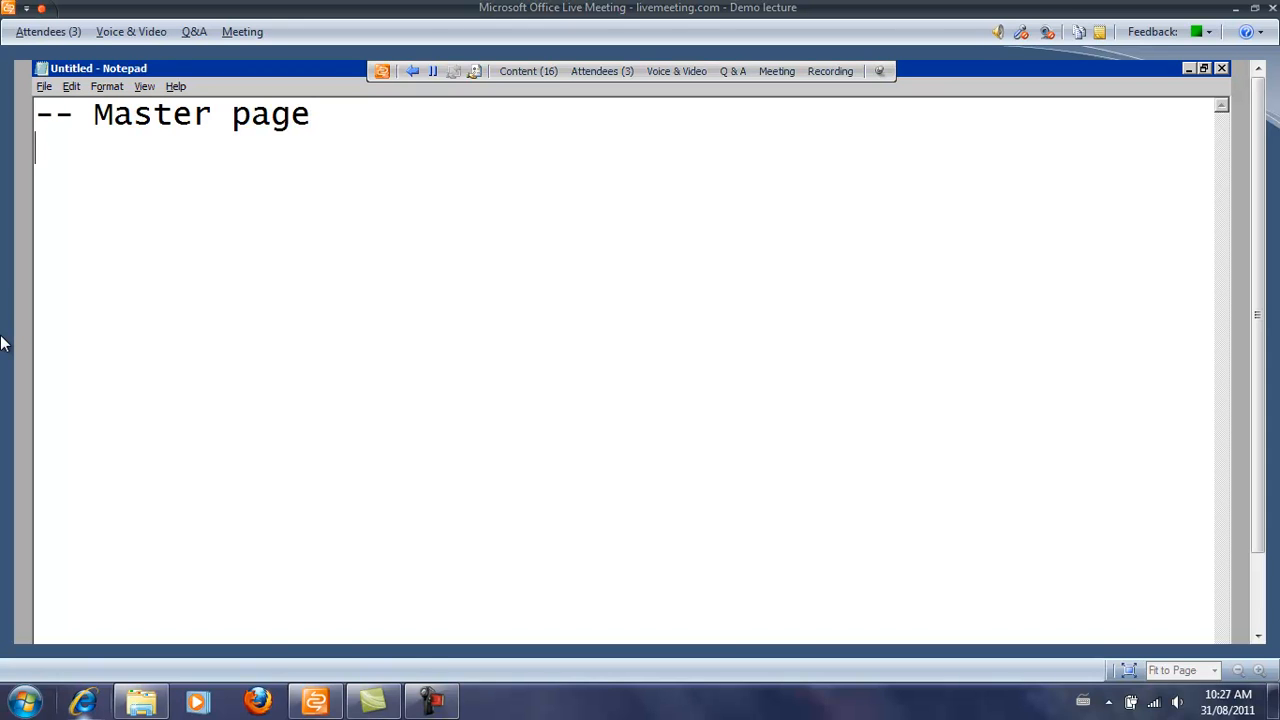
{"action": "type", "text": "-- Physical pages"}
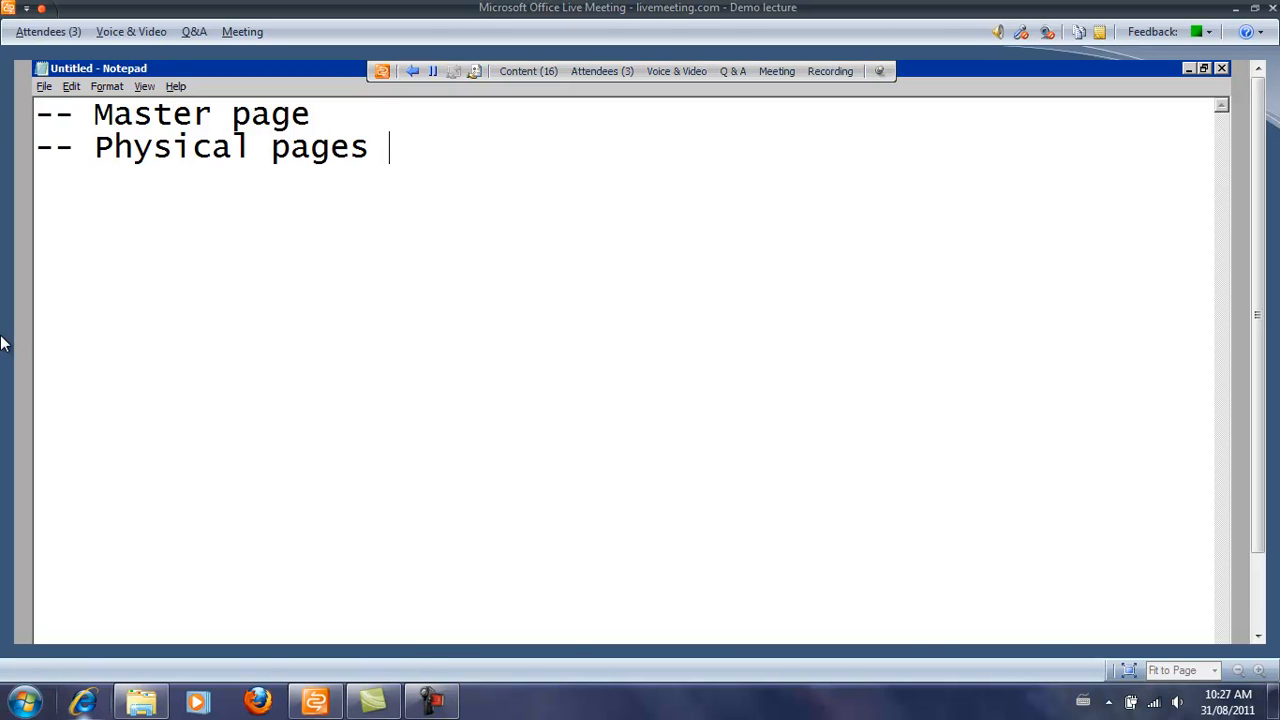
{"action": "key", "text": "Return"}
{"action": "type", "text": "-- Customized "}
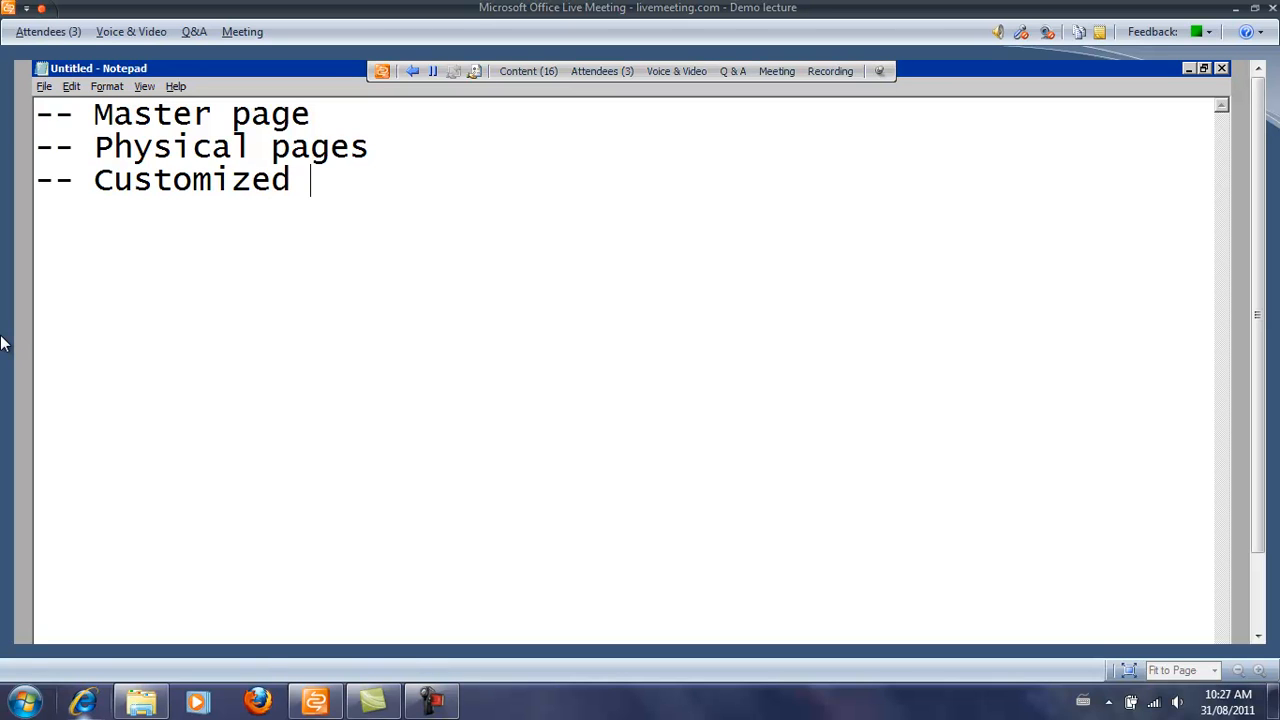
{"action": "type", "text": "pages"}
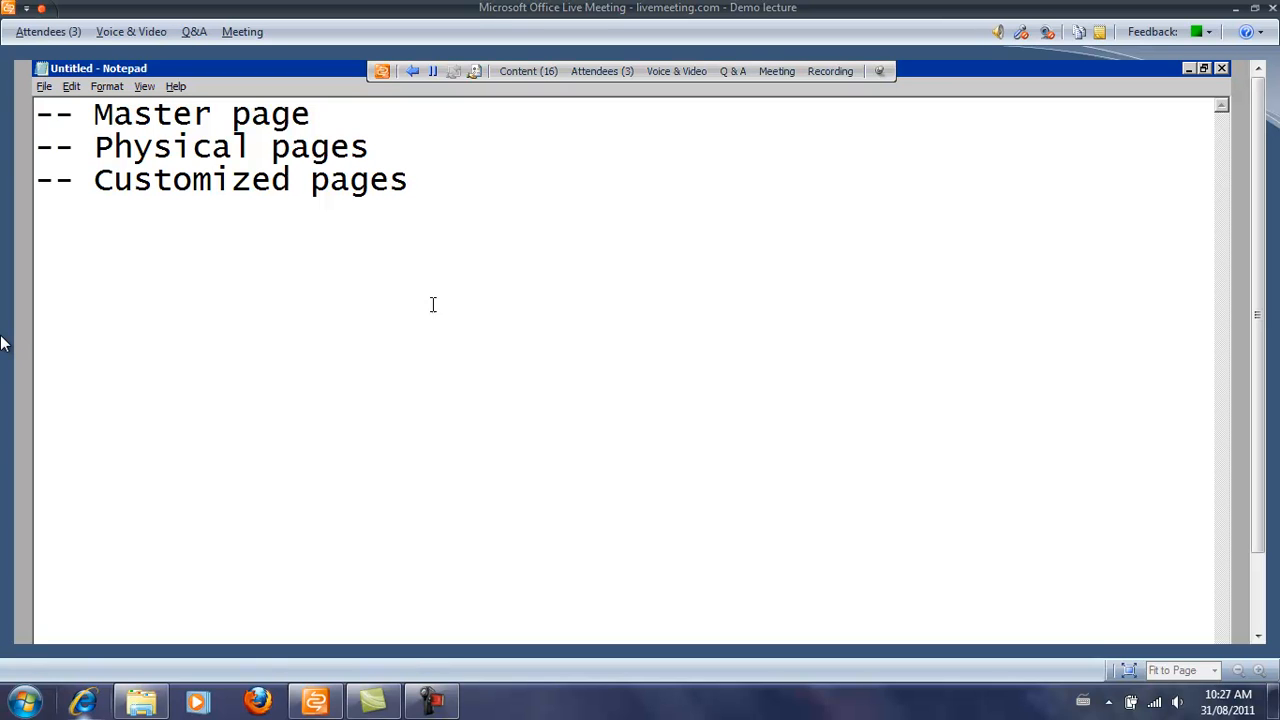
{"action": "key", "text": "Return"}
{"action": "key", "text": "Return"}
{"action": "key", "text": "Tab"}
Note 'Mainmaster.xxx' with an indented '--- SQl Server' line beneath it.
{"action": "type", "text": "Mainmaster"}
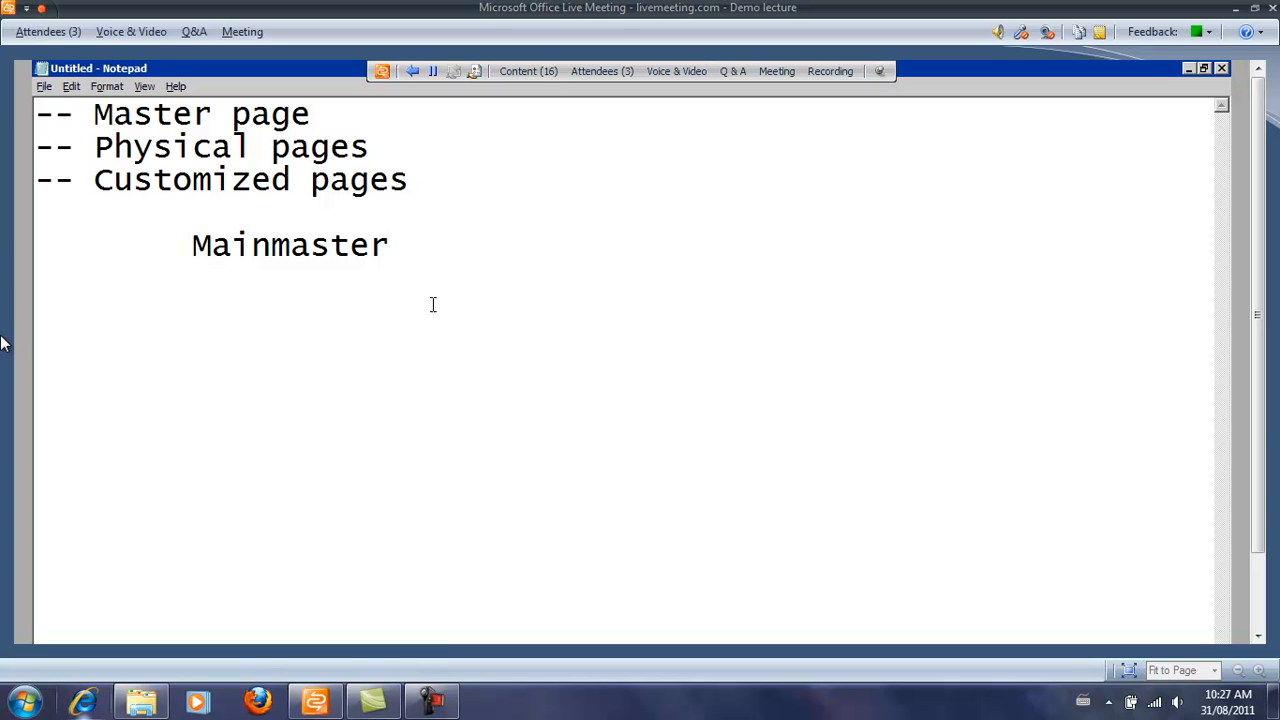
{"action": "type", "text": ".aspx"}
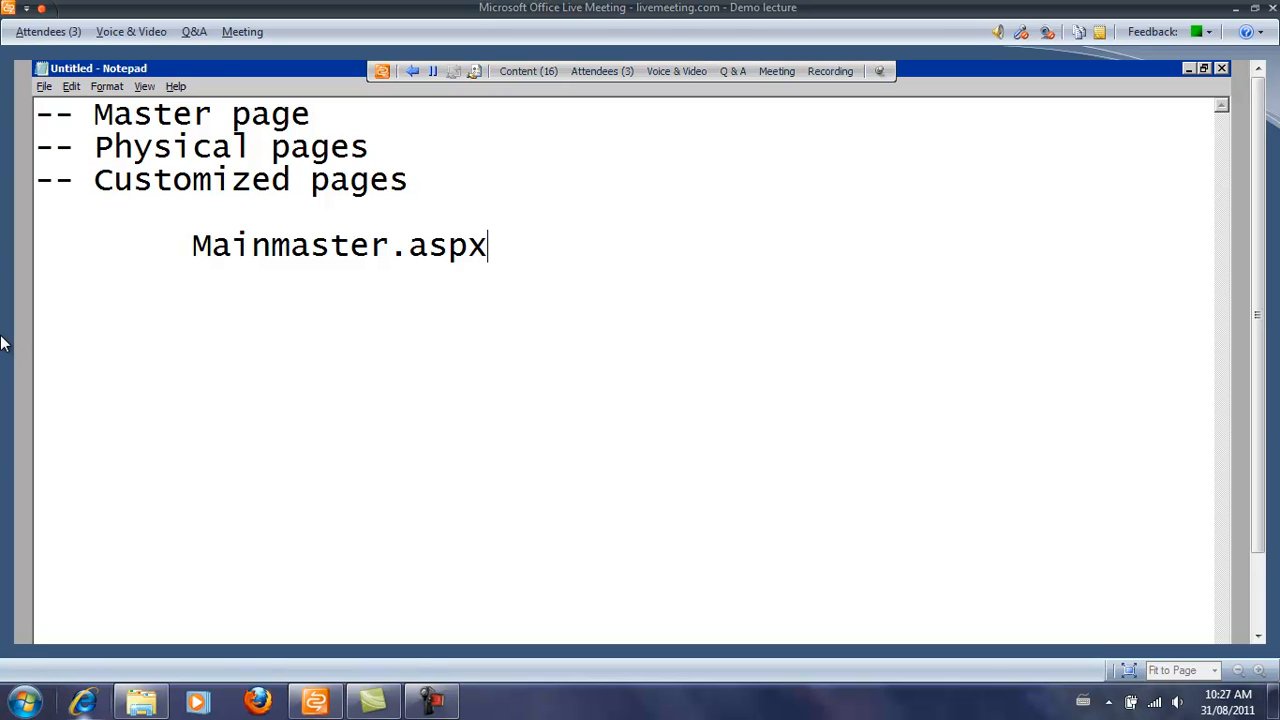
{"action": "key", "text": "BackSpace"}
{"action": "key", "text": "BackSpace"}
{"action": "key", "text": "BackSpace"}
{"action": "key", "text": "BackSpace"}
{"action": "type", "text": "xxx"}
{"action": "key", "text": "Return"}
{"action": "key", "text": "Tab"}
{"action": "type", "text": "---"}
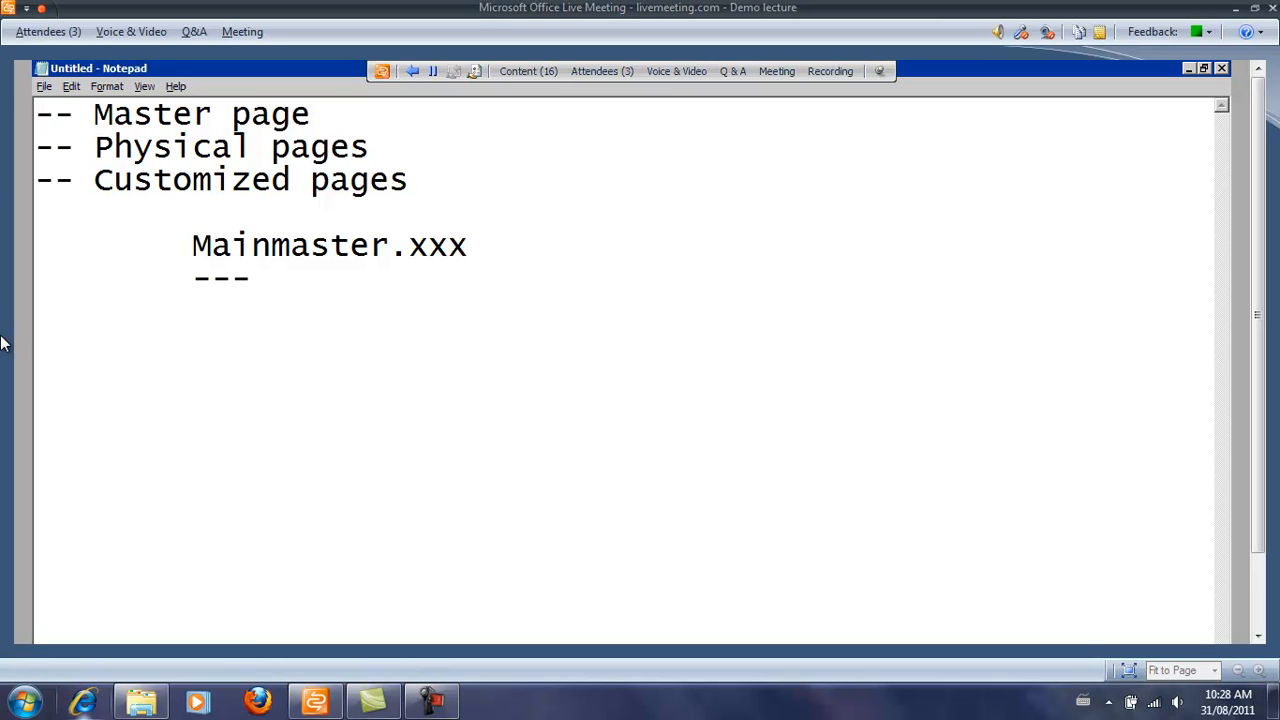
{"action": "type", "text": "SQl Server"}
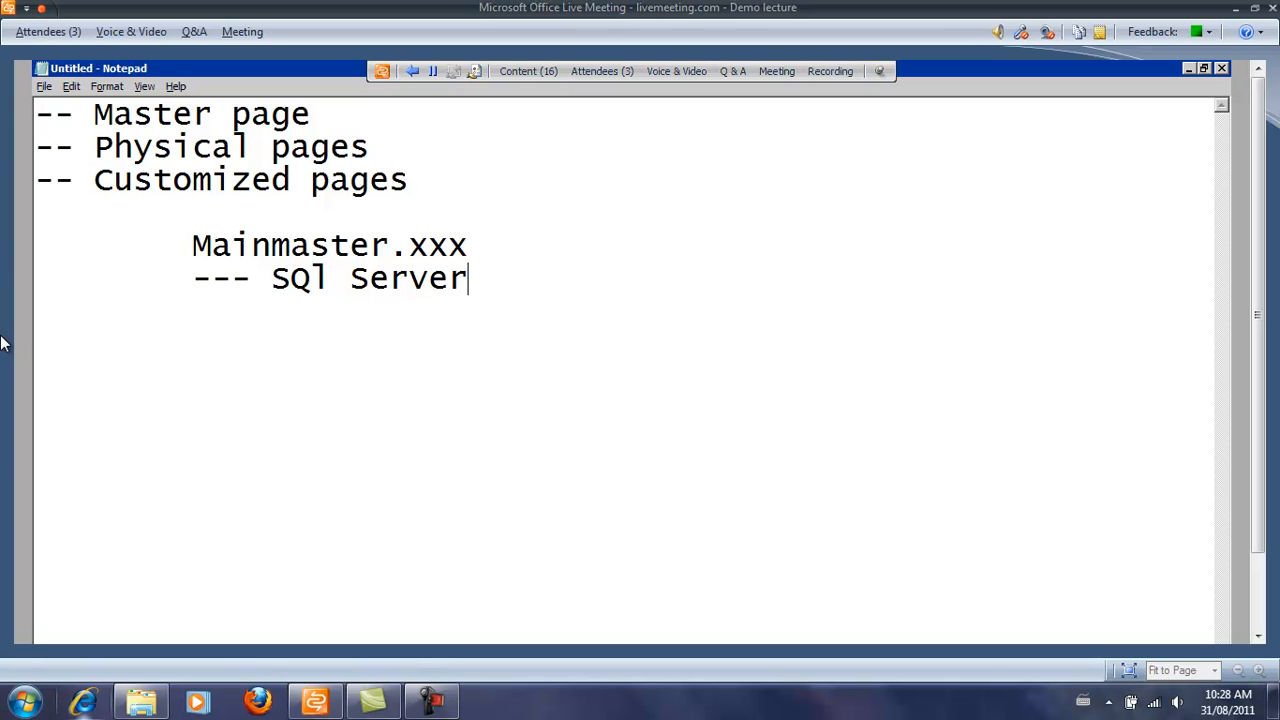
Append '( template) - Site definition' to the Mainmaster.xxx line and return to SharePoint Designer.
{"action": "left_click_drag", "start_coordinate": [210, 246], "coordinate": [477, 253]}
{"action": "left_click", "coordinate": [478, 253]}
{"action": "type", "text": "( template)"}
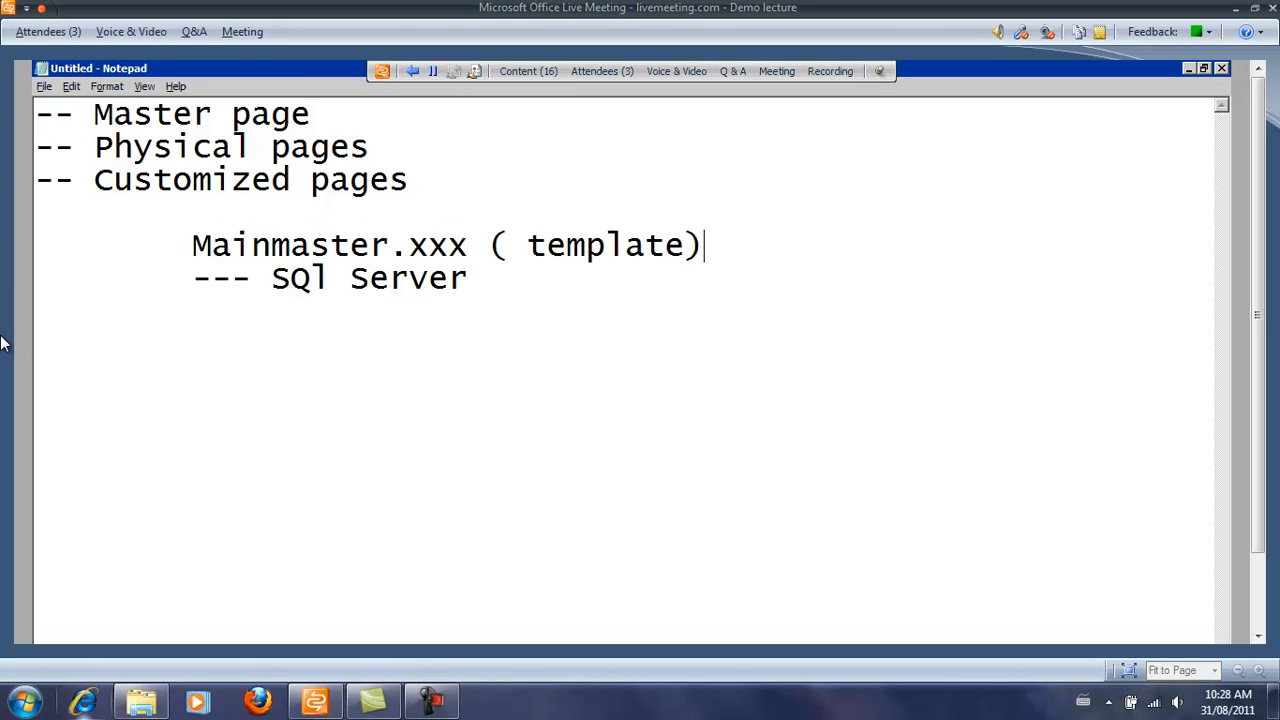
{"action": "key", "text": "Down"}
{"action": "key", "text": "Up"}
{"action": "key", "text": "End"}
{"action": "type", "text": "- Site d"}
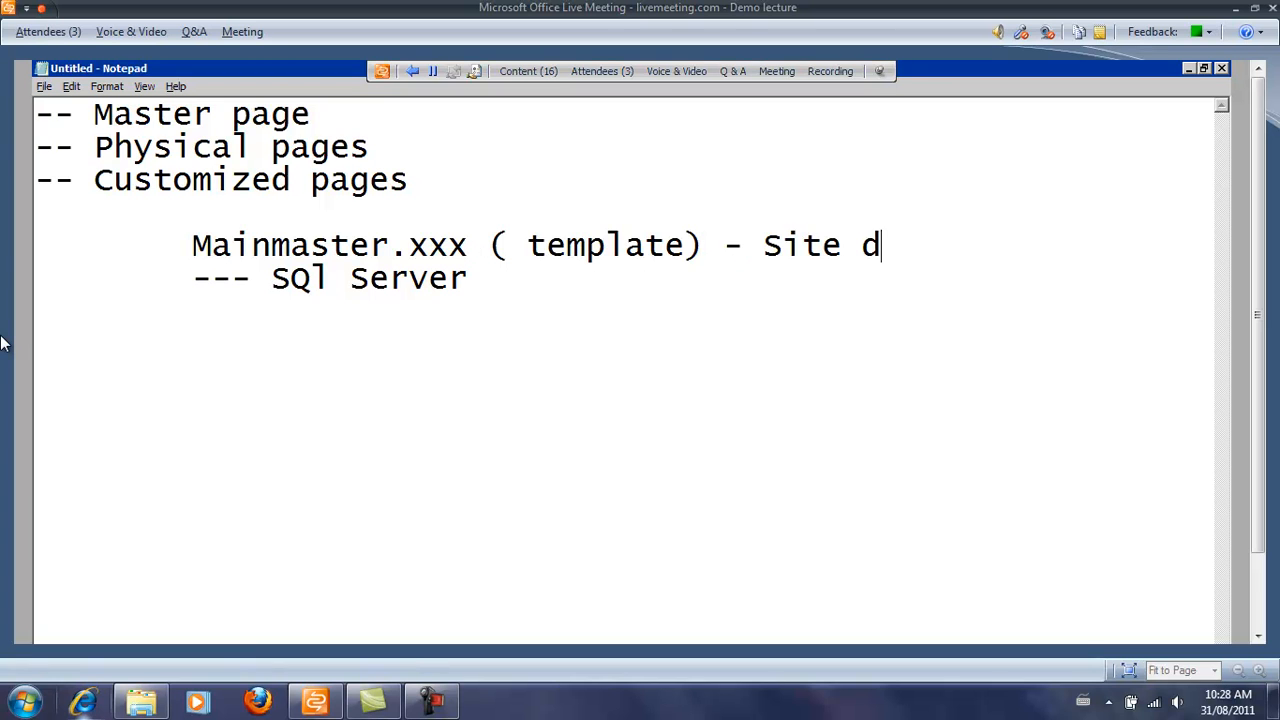
{"action": "type", "text": "efinition"}
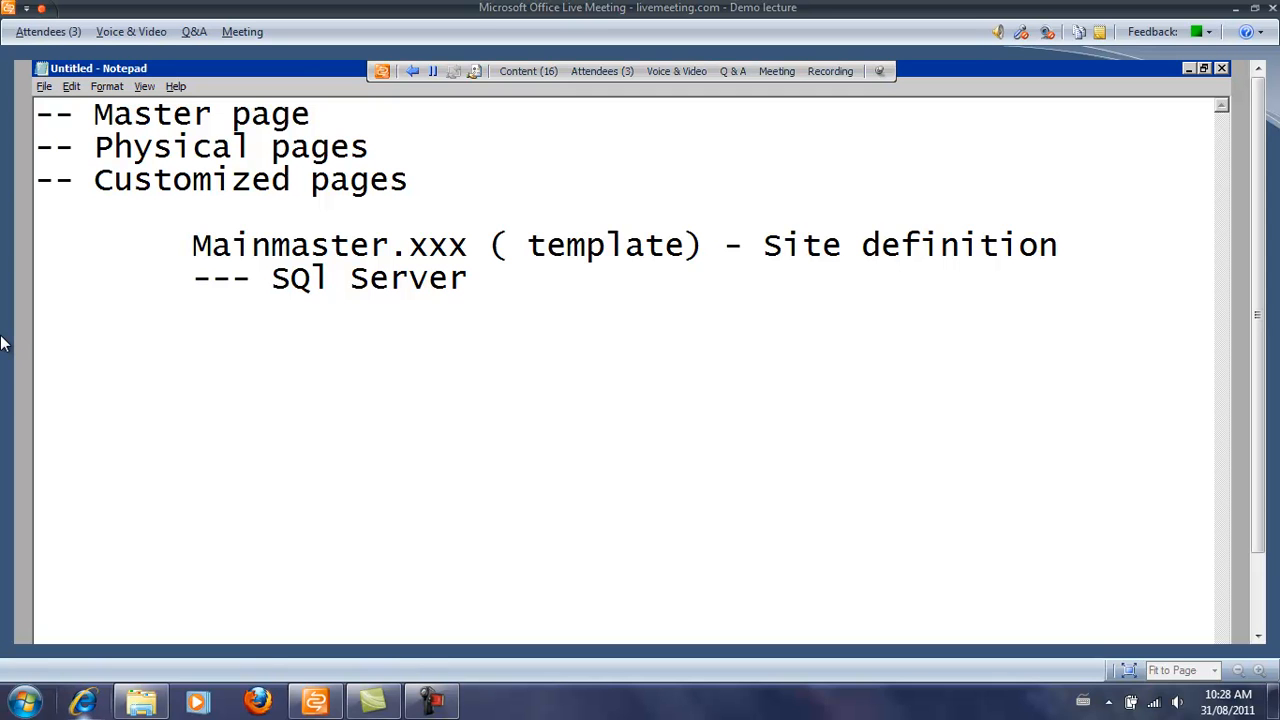
{"action": "key", "text": "alt+Tab"}
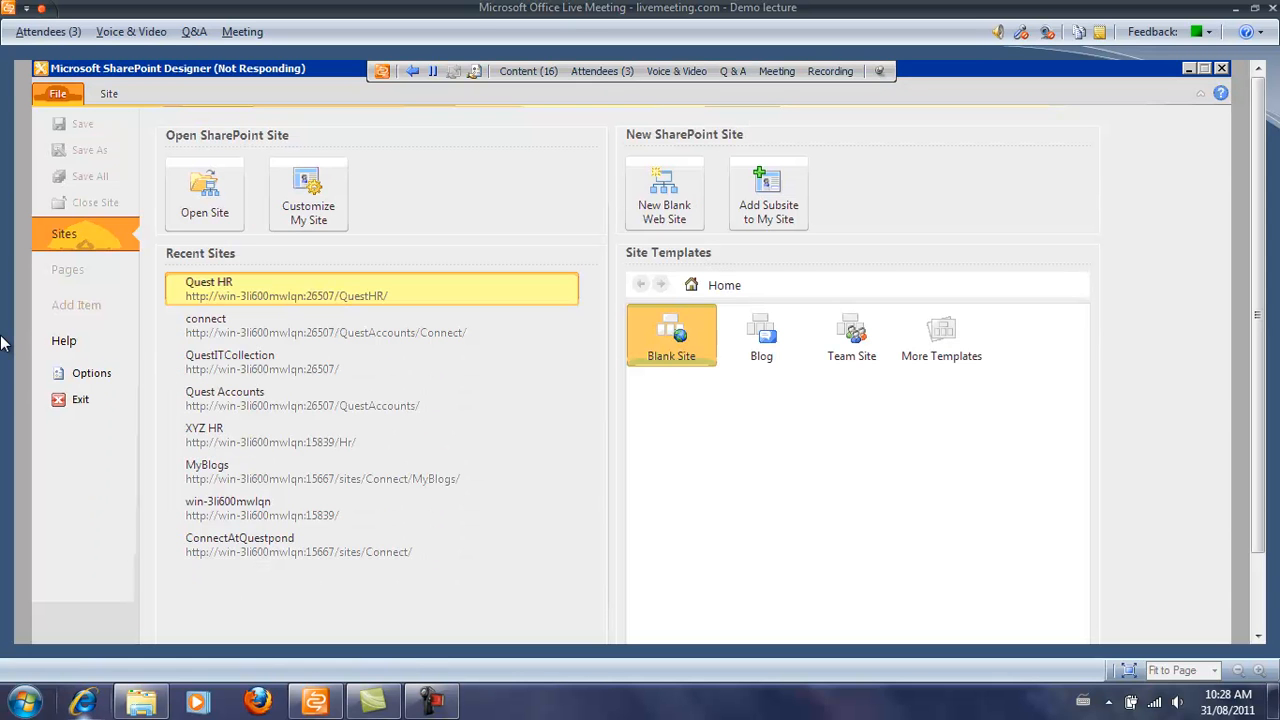
Back in Notepad, extend the note to '--- SQl Server new page name' and start an indented line.
{"action": "key", "text": "alt+Tab"}
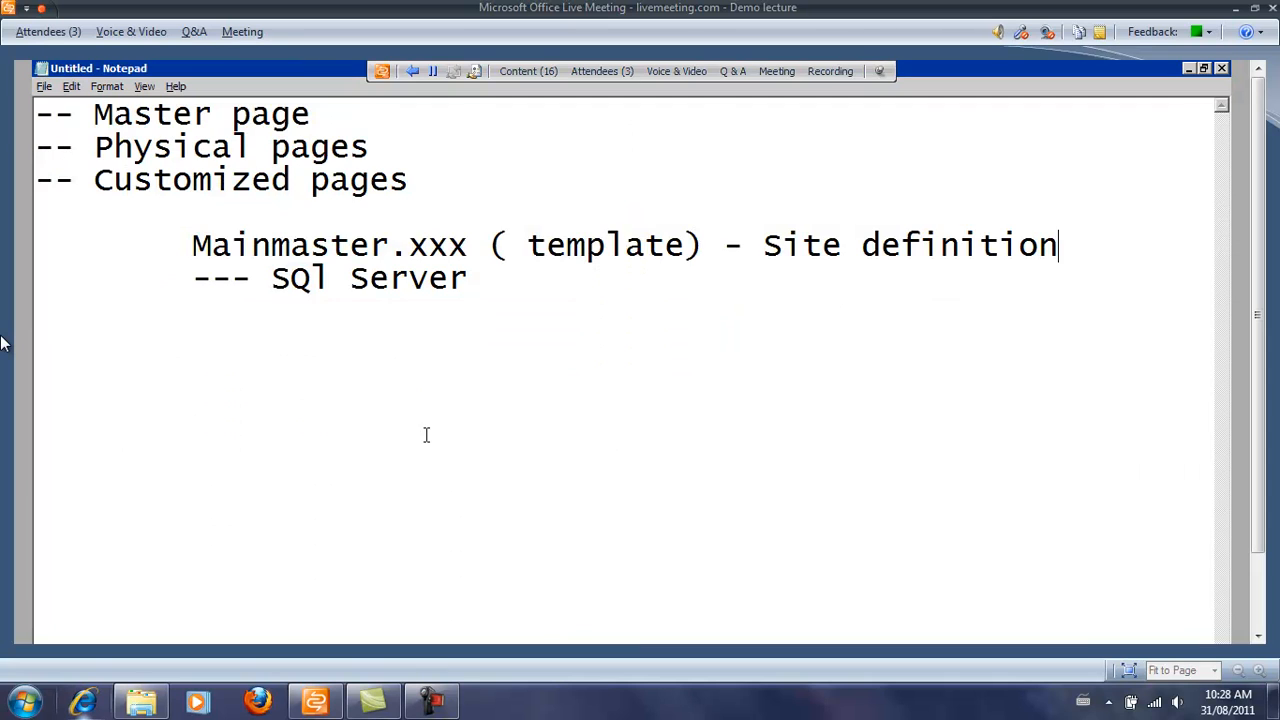
{"action": "left_click_drag", "start_coordinate": [194, 245], "coordinate": [475, 253]}
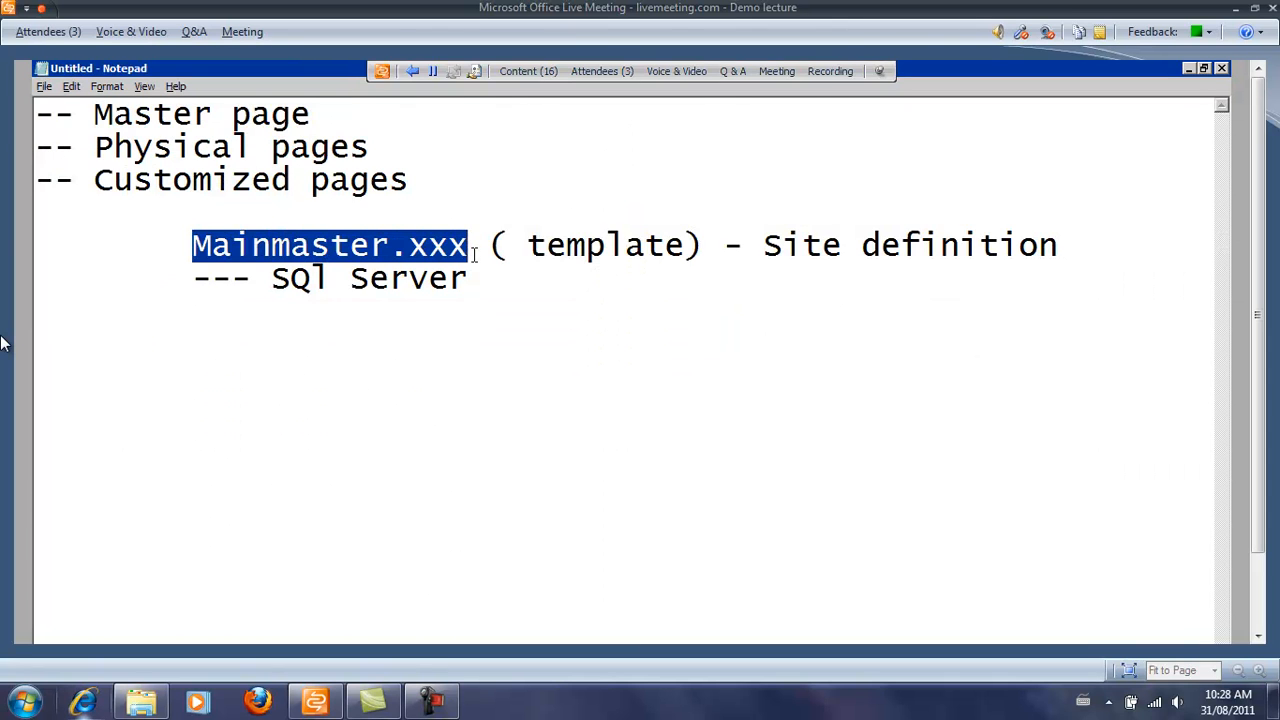
{"action": "left_click", "coordinate": [497, 295]}
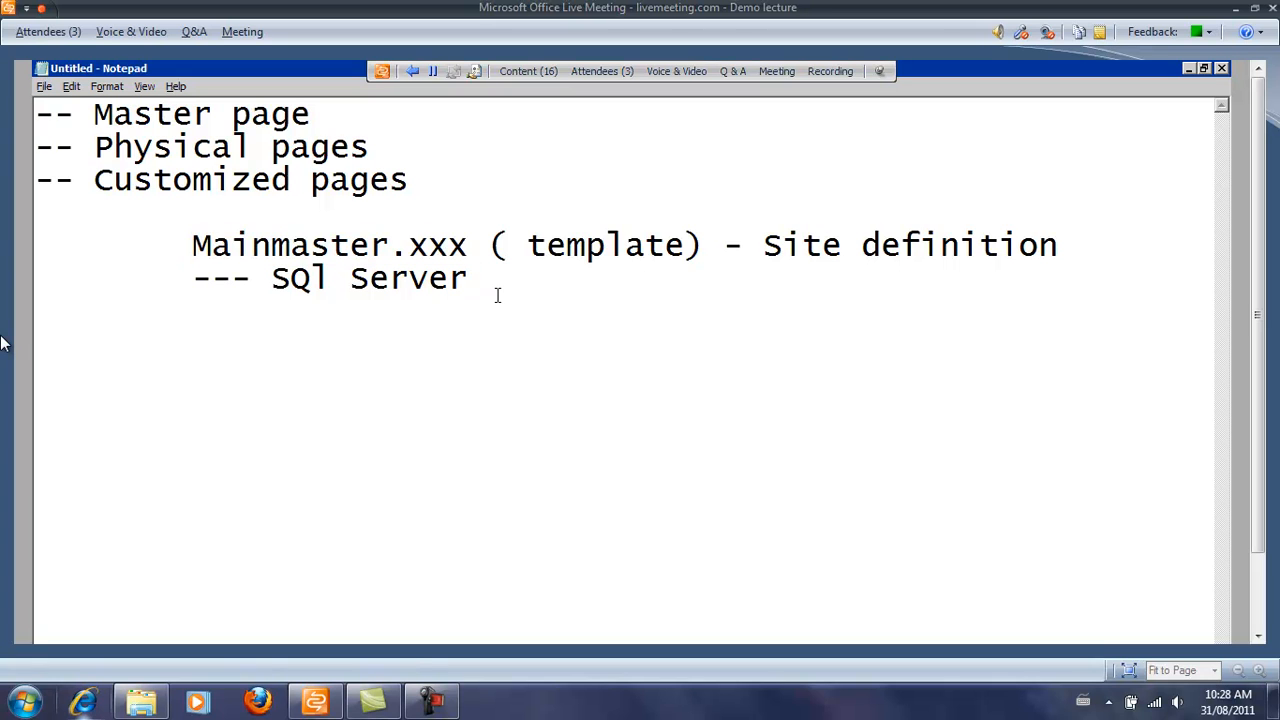
{"action": "type", "text": "new page name"}
{"action": "key", "text": "Return"}
{"action": "key", "text": "Tab"}
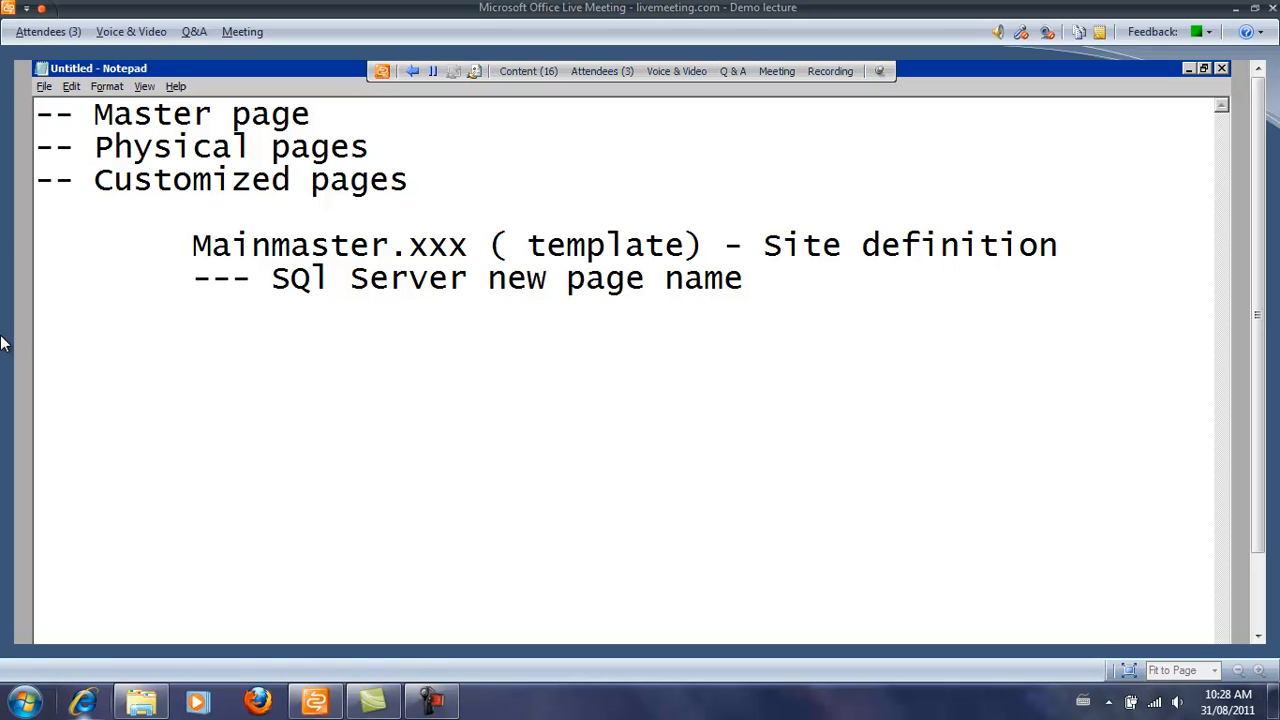
Highlight Mainmaster.xxx, 'SQl Server new' and 'Site definition' while explaining, then return to SharePoint Designer.
{"action": "left_click_drag", "start_coordinate": [193, 250], "coordinate": [449, 250]}
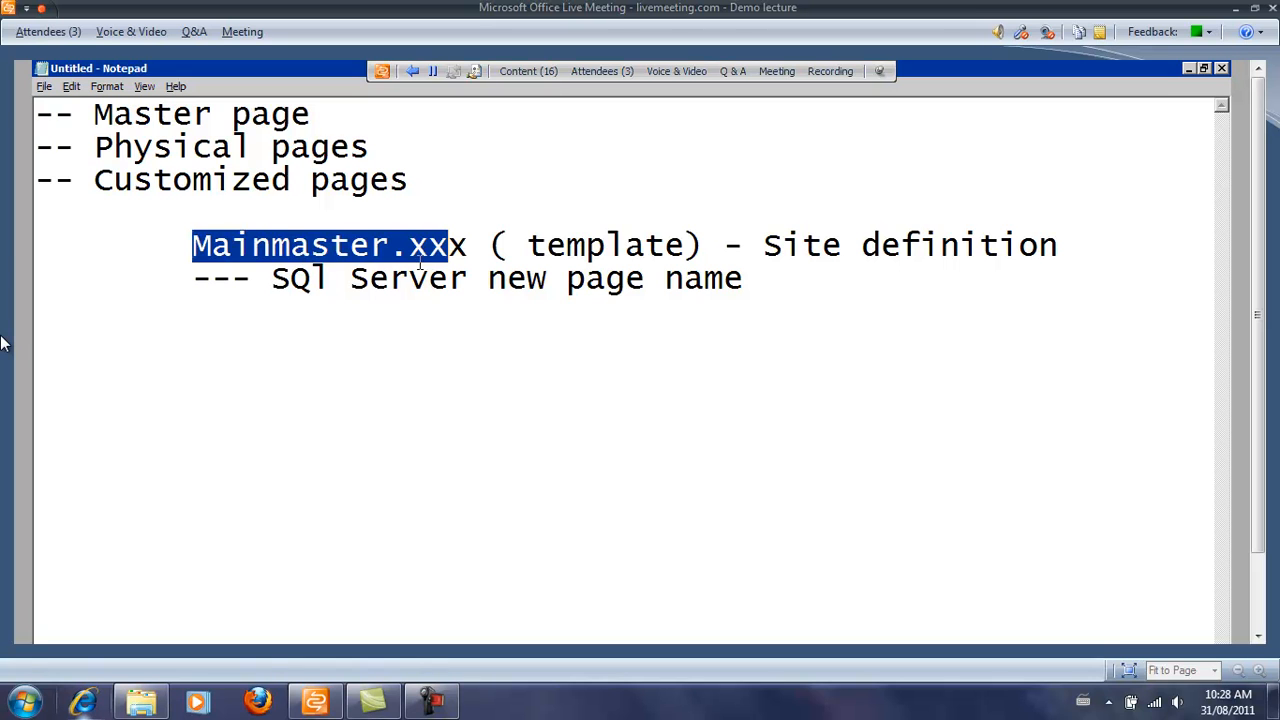
{"action": "left_click_drag", "start_coordinate": [272, 280], "coordinate": [567, 280]}
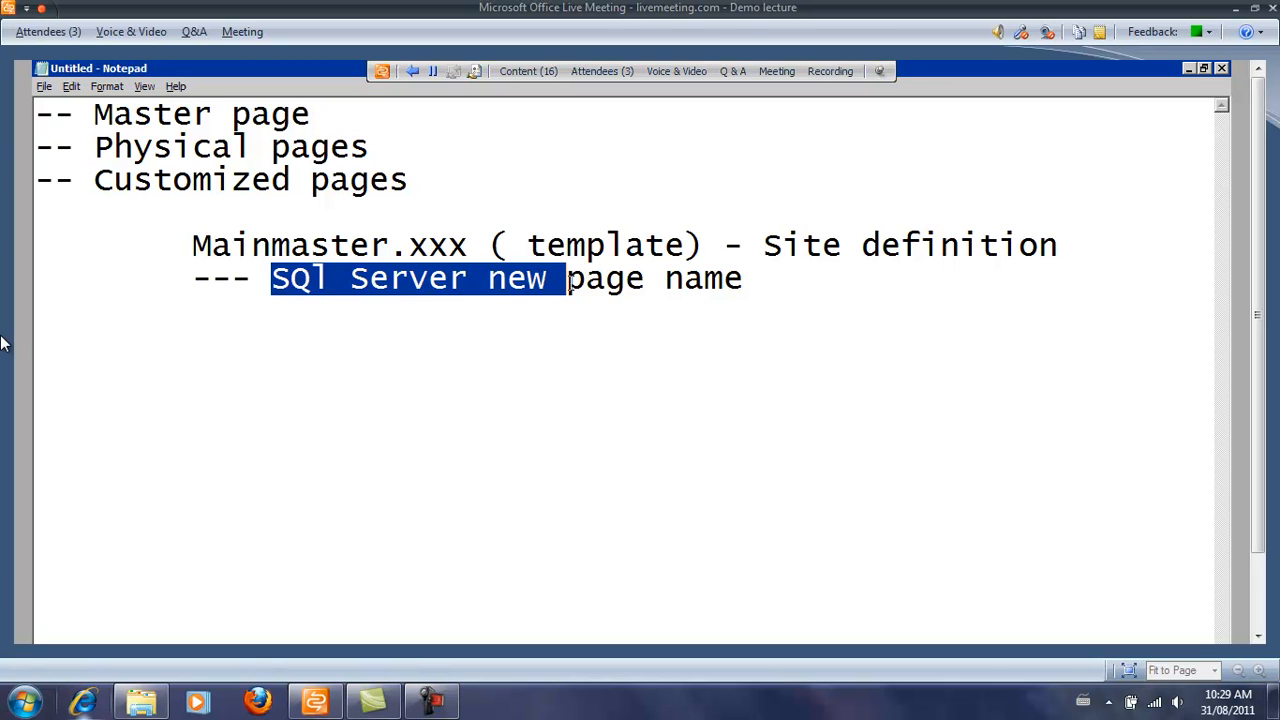
{"action": "left_click", "coordinate": [617, 278]}
{"action": "left_click_drag", "start_coordinate": [212, 245], "coordinate": [665, 248]}
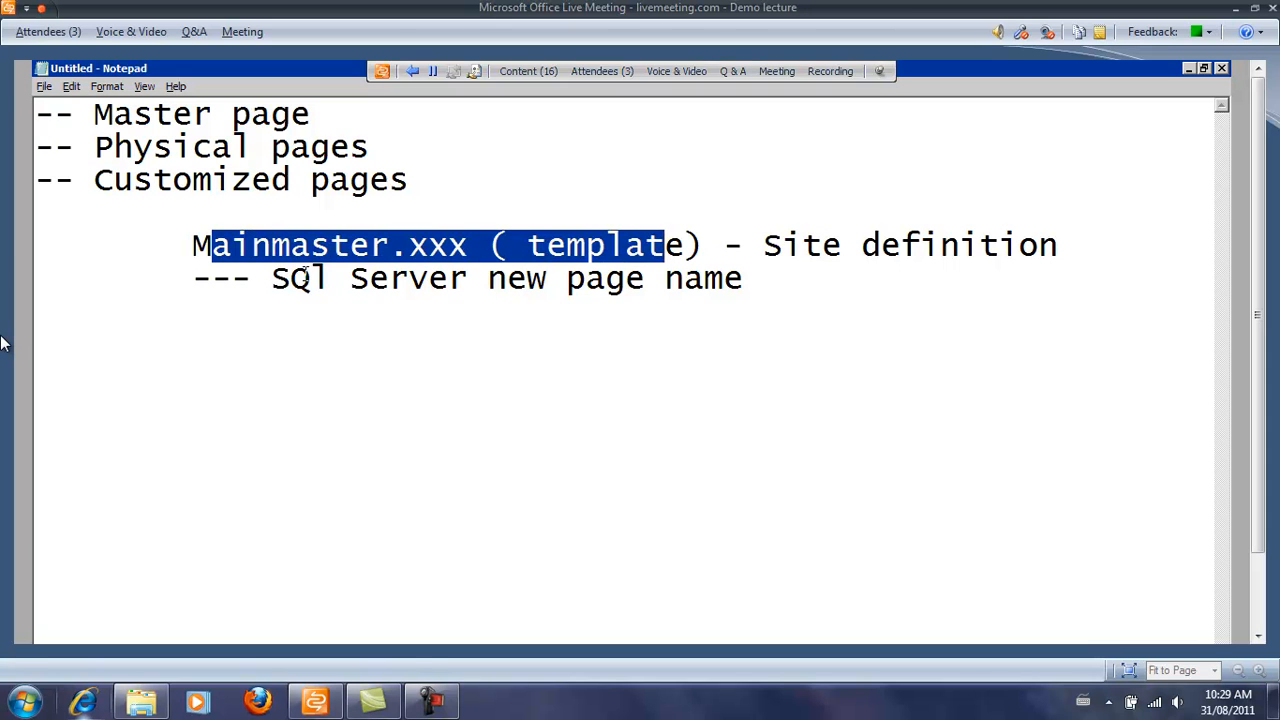
{"action": "left_click", "coordinate": [272, 278]}
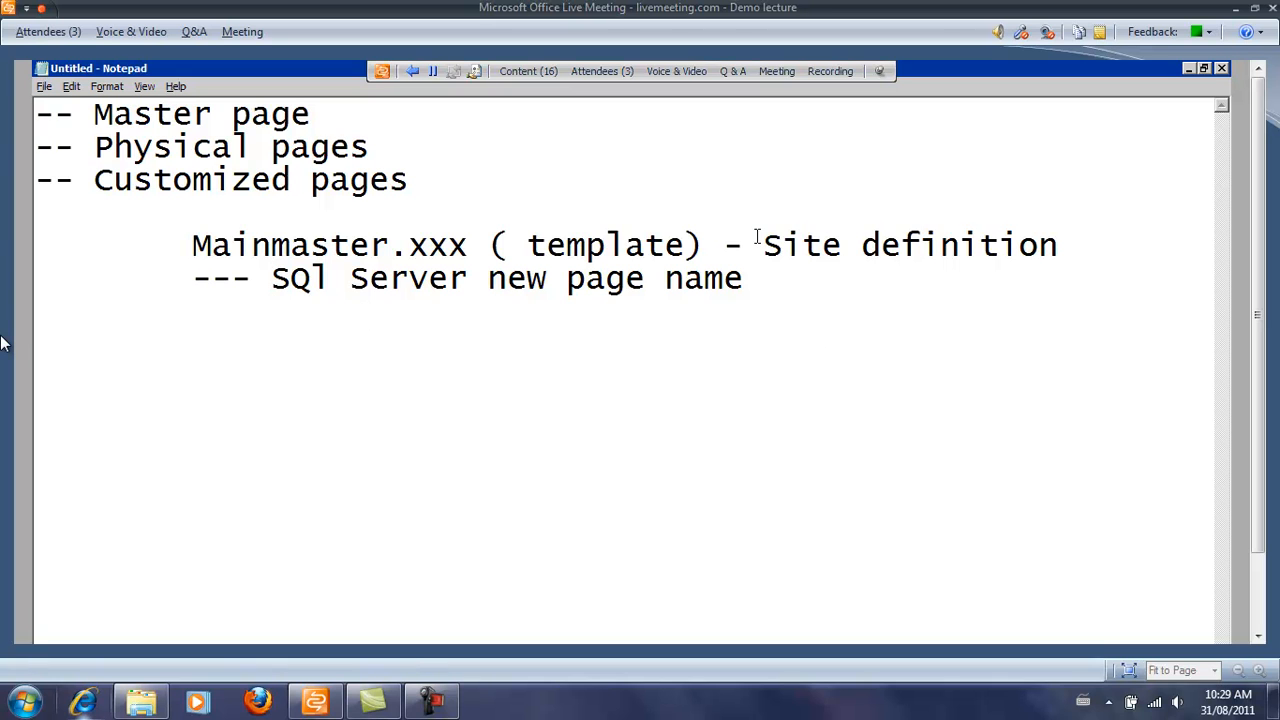
{"action": "left_click_drag", "start_coordinate": [760, 245], "coordinate": [1061, 255]}
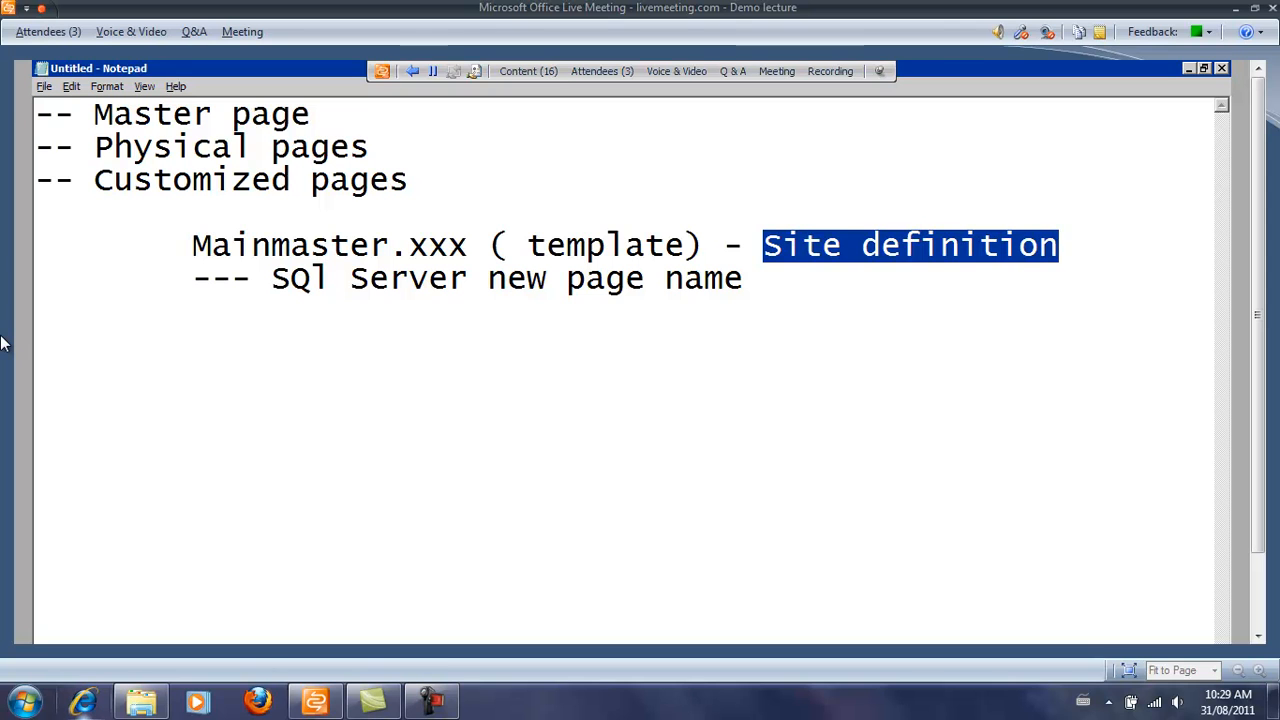
{"action": "key", "text": "alt+Tab"}
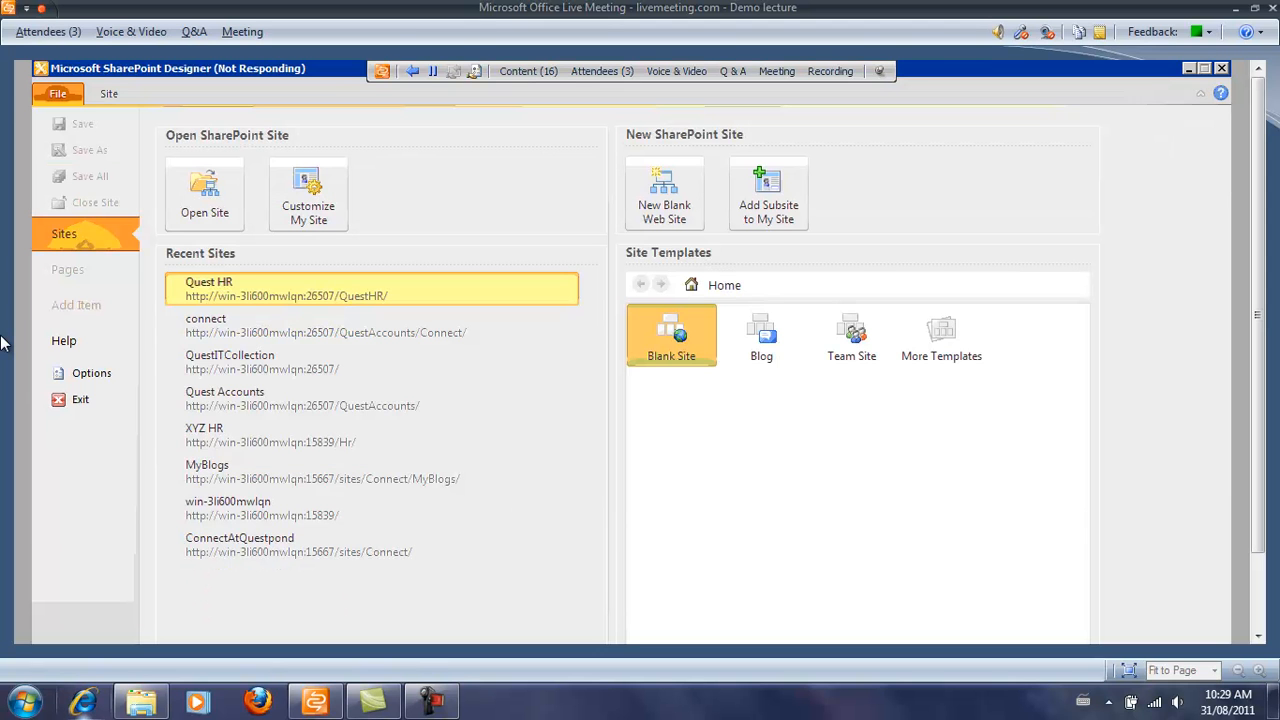
In Chrome, open the 'sharepoint path' bookmark from the wrench menu's Bookmarks list.
{"action": "key", "text": "alt+Tab"}
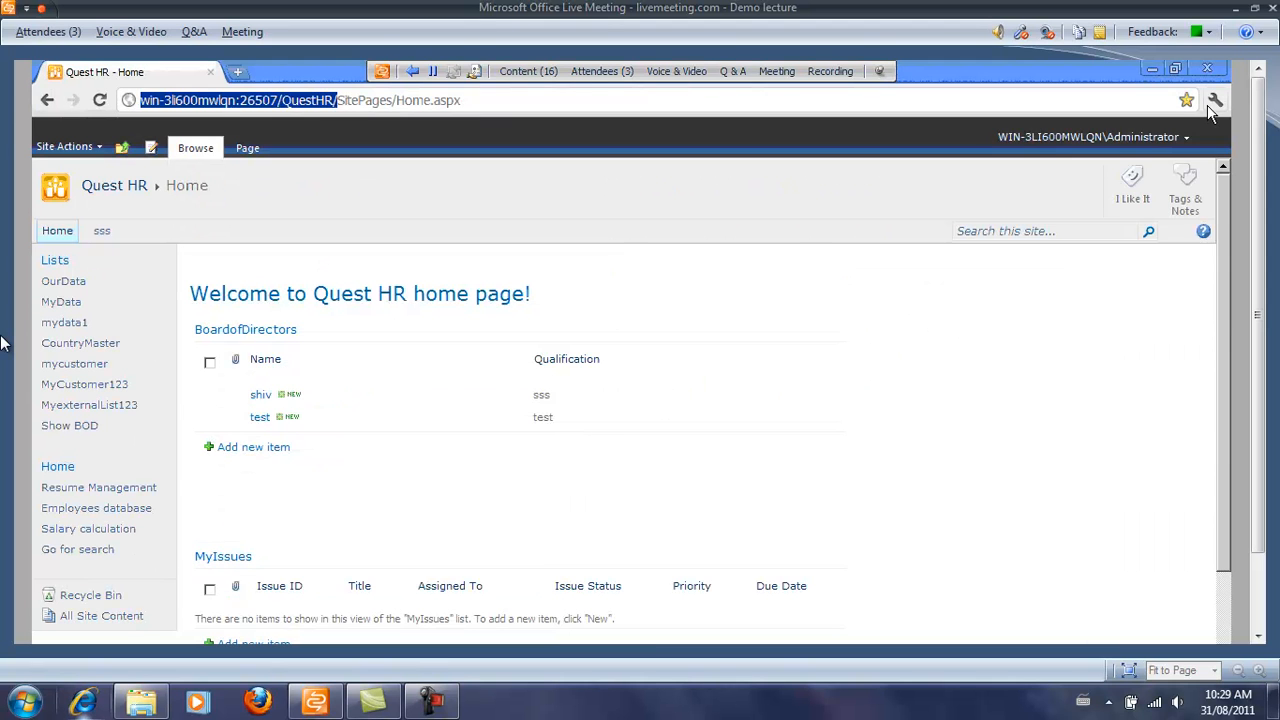
{"action": "left_click", "coordinate": [1215, 100]}
{"action": "mouse_move", "coordinate": [1024, 328]}
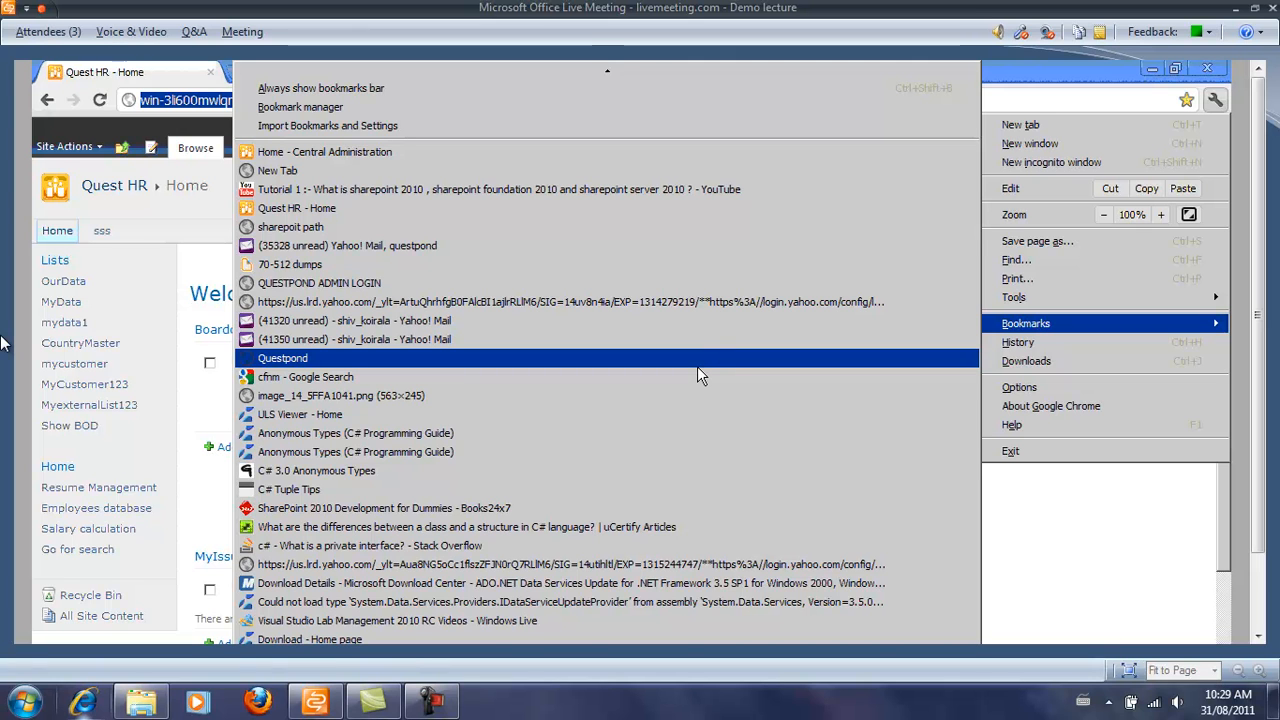
{"action": "left_click", "coordinate": [684, 229]}
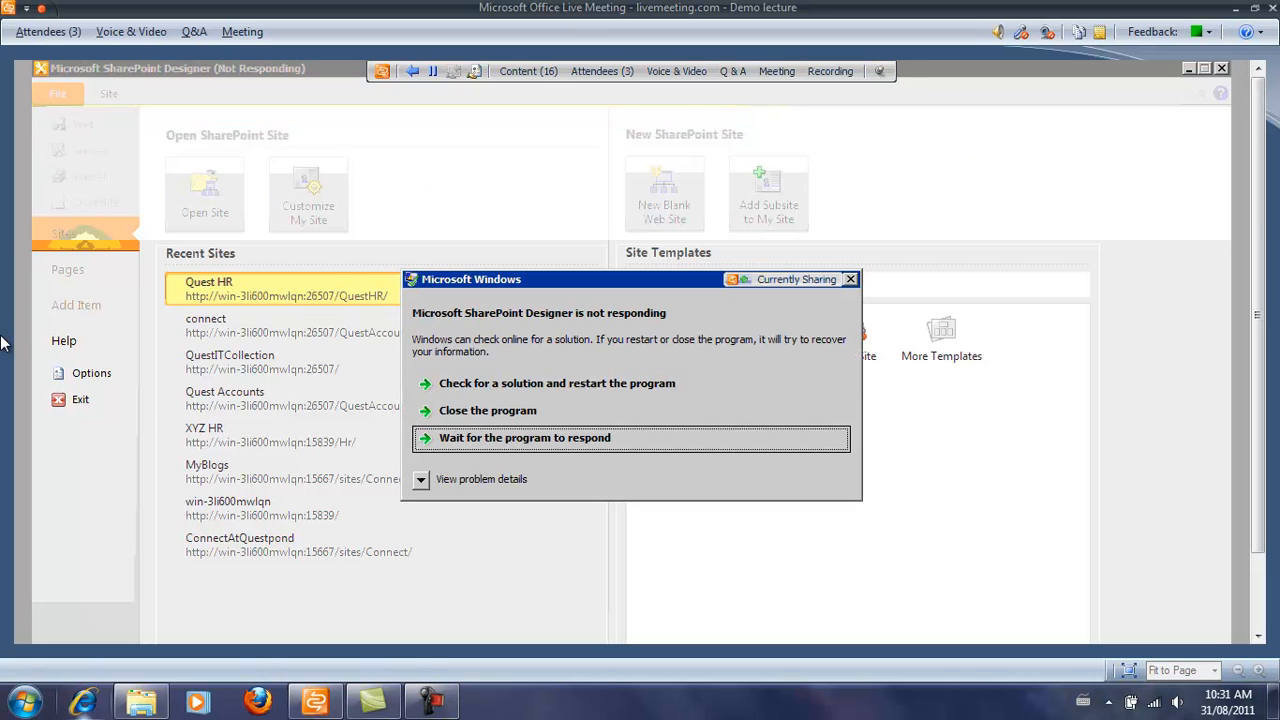
Recover SharePoint Designer, open the Quest HR site signing in with the admin account, then switch to Notepad.
{"action": "left_click", "coordinate": [488, 411]}
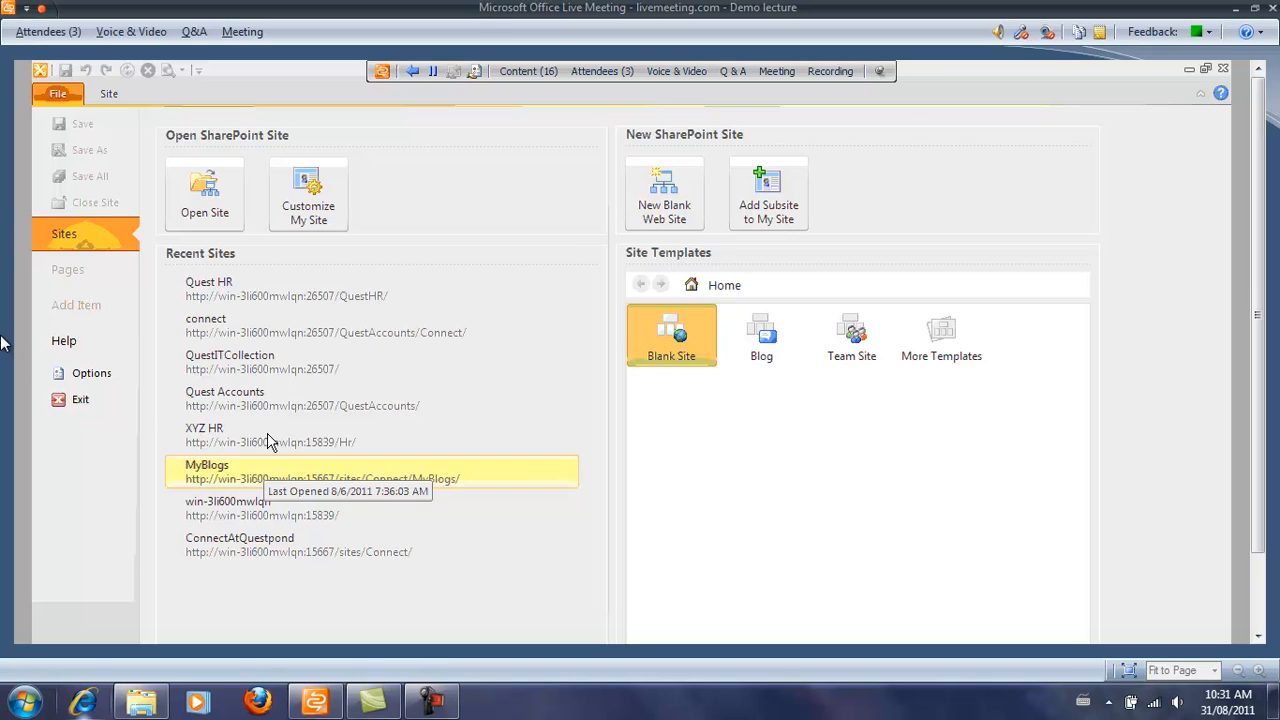
{"action": "left_click", "coordinate": [300, 292]}
{"action": "type", "text": "Administrator"}
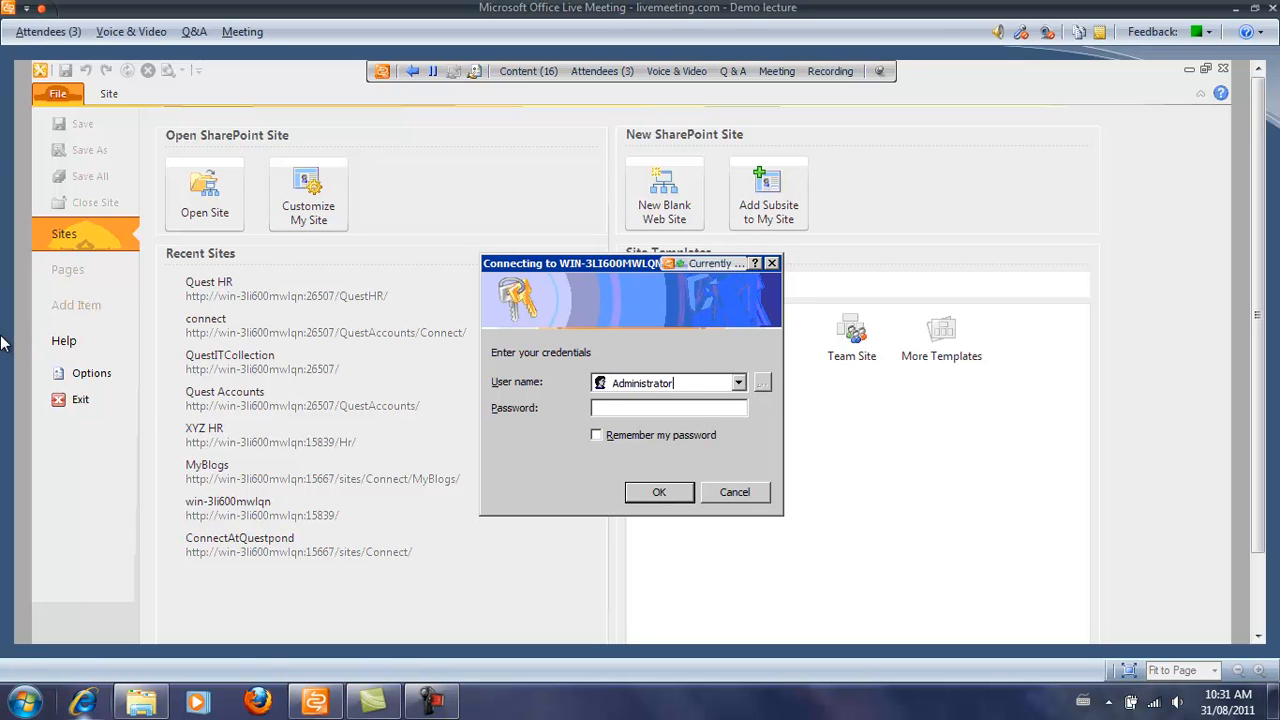
{"action": "key", "text": "Tab"}
{"action": "type", "text": "*****"}
{"action": "key", "text": "Return"}
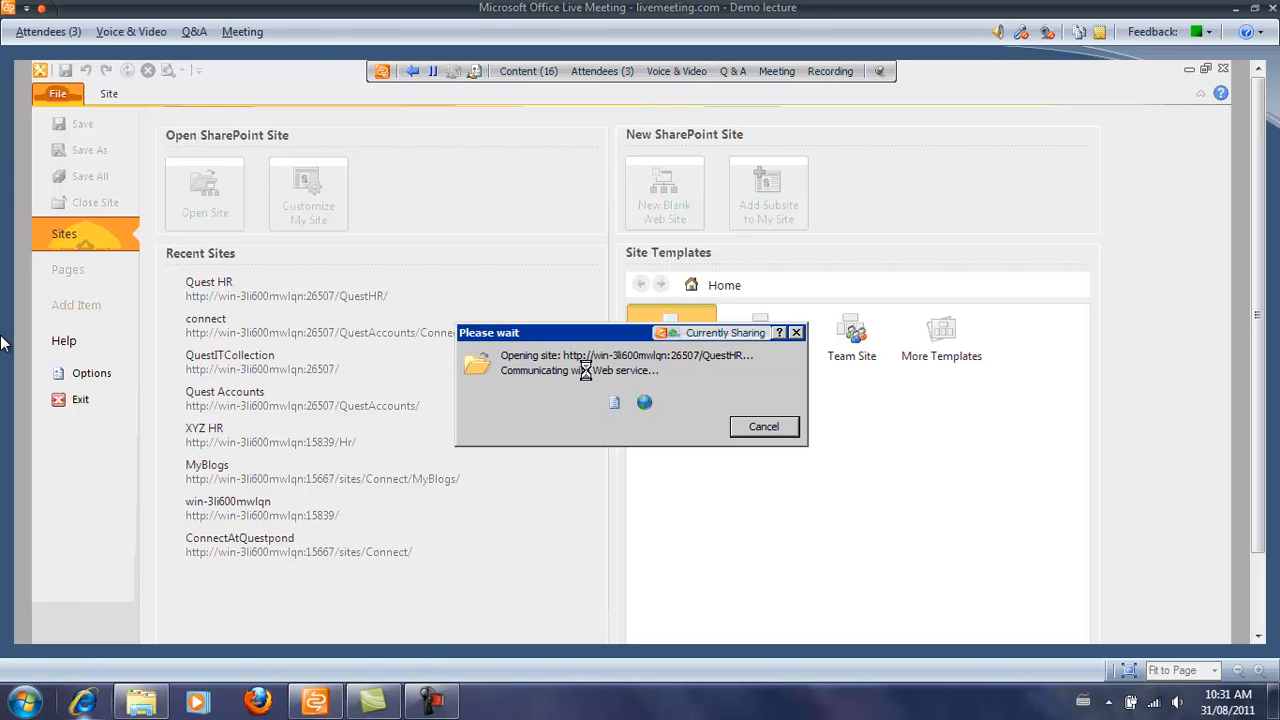
{"action": "left_click", "coordinate": [348, 642]}
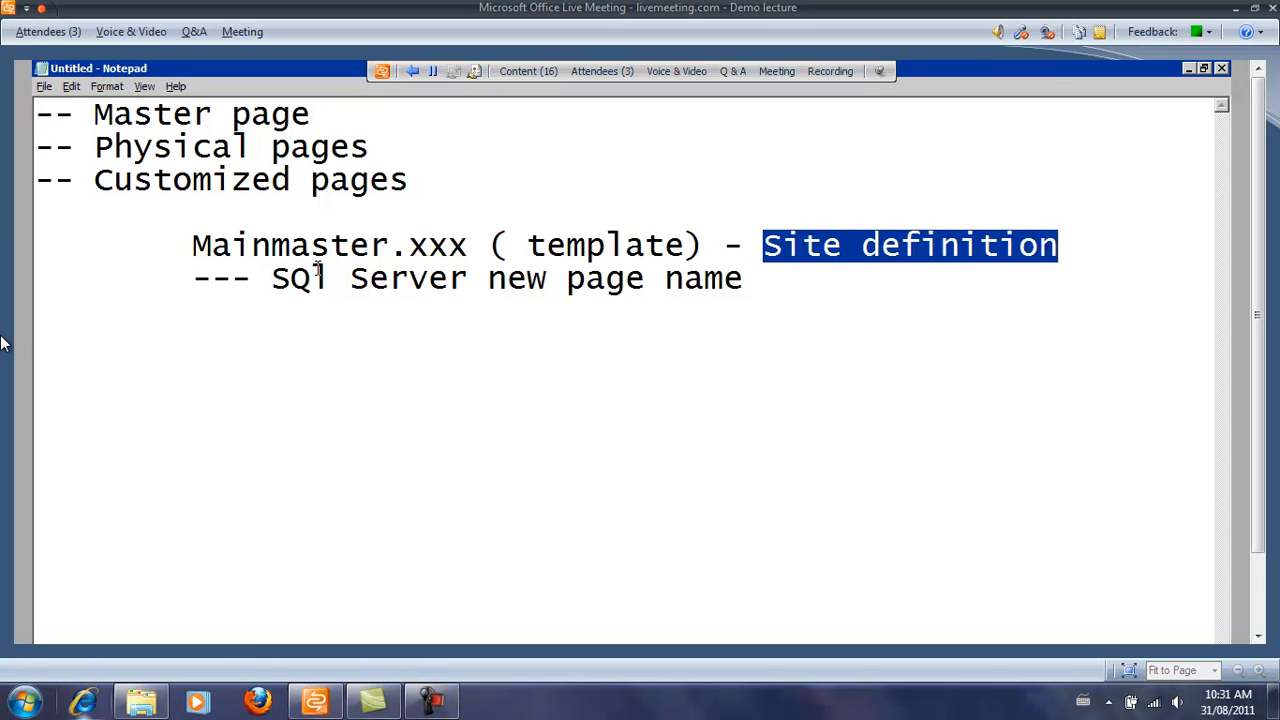
Select Mainmaster.xxx in the notes, move to the SQl Server line's end, and return to SharePoint Designer.
{"action": "left_click", "coordinate": [163, 251]}
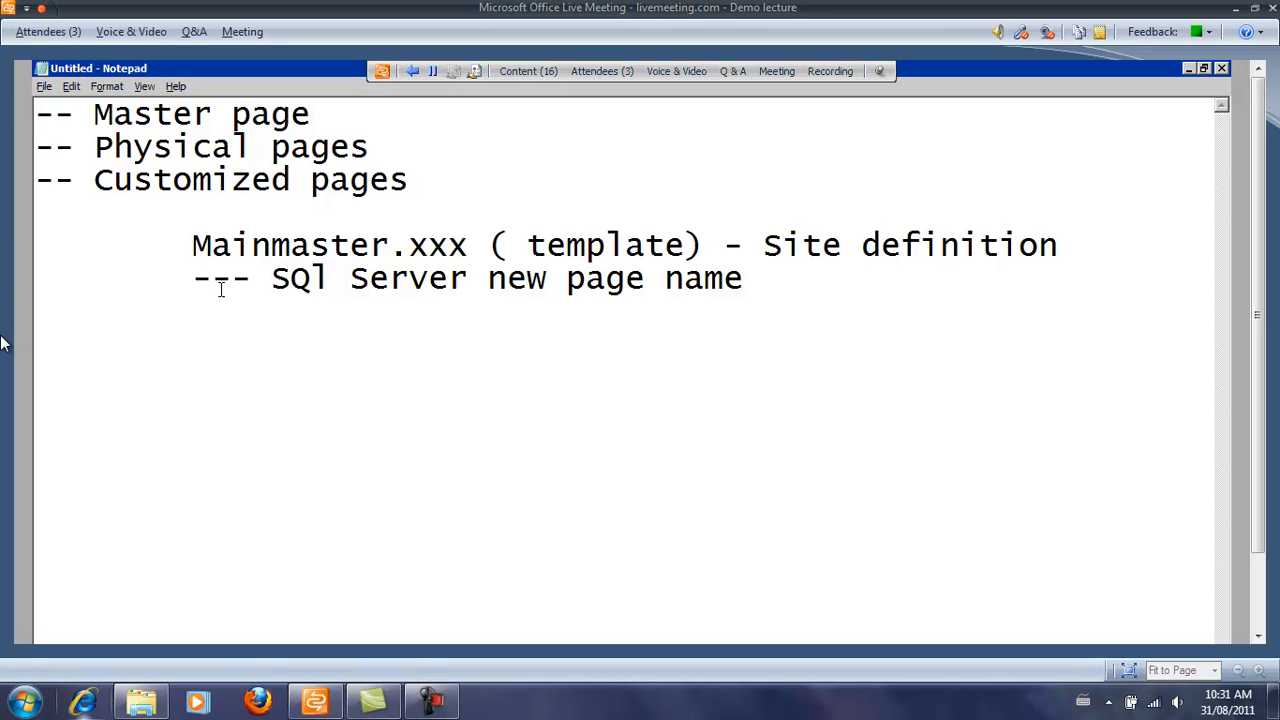
{"action": "key", "text": "shift+Right"}
{"action": "key", "text": "shift+Right"}
{"action": "key", "text": "shift+Right"}
{"action": "key", "text": "shift+Right"}
{"action": "key", "text": "shift+Right"}
{"action": "key", "text": "shift+Right"}
{"action": "key", "text": "shift+Right"}
{"action": "key", "text": "shift+Right"}
{"action": "key", "text": "shift+Right"}
{"action": "key", "text": "shift+Right"}
{"action": "key", "text": "shift+Right"}
{"action": "key", "text": "shift+Right"}
{"action": "key", "text": "shift+Right"}
{"action": "key", "text": "shift+Right"}
{"action": "key", "text": "shift+Right"}
{"action": "key", "text": "shift+Right"}
{"action": "key", "text": "shift+Right"}
{"action": "key", "text": "shift+Right"}
{"action": "key", "text": "shift+Left"}
{"action": "key", "text": "shift+Left"}
{"action": "key", "text": "shift+Left"}
{"action": "key", "text": "shift+Left"}
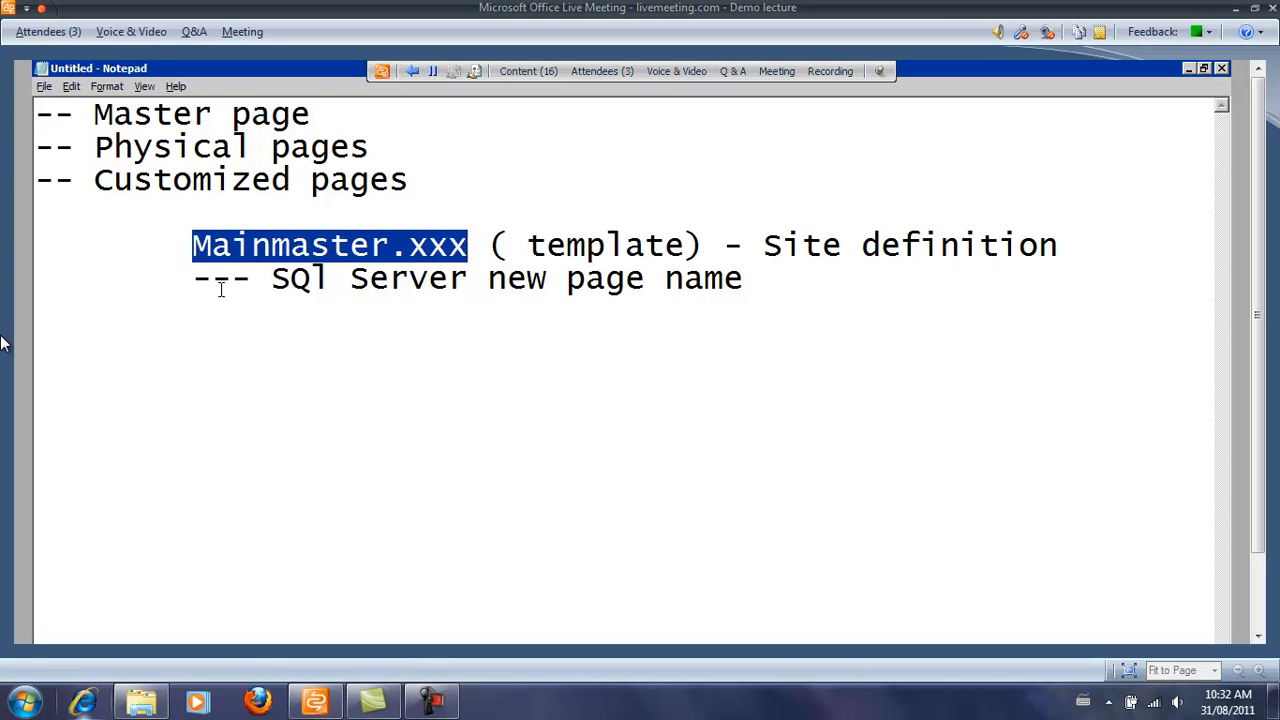
{"action": "key", "text": "Down"}
{"action": "key", "text": "End"}
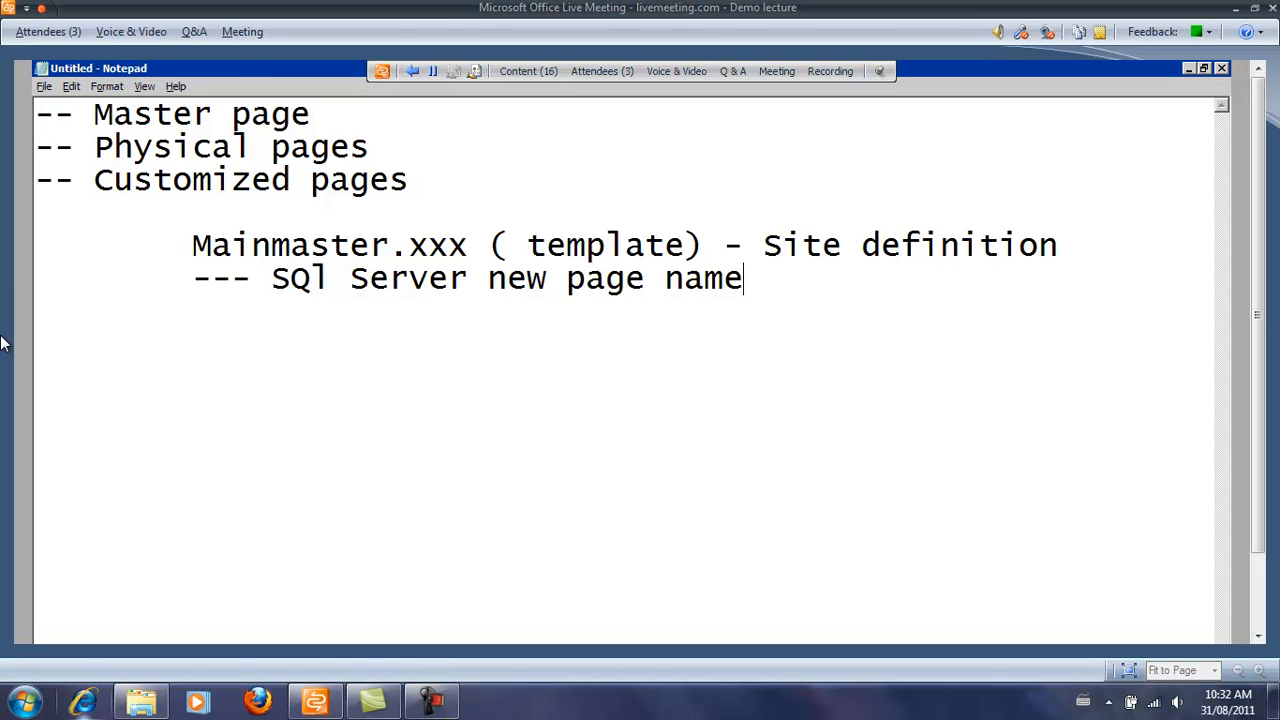
{"action": "key", "text": "alt+Tab"}
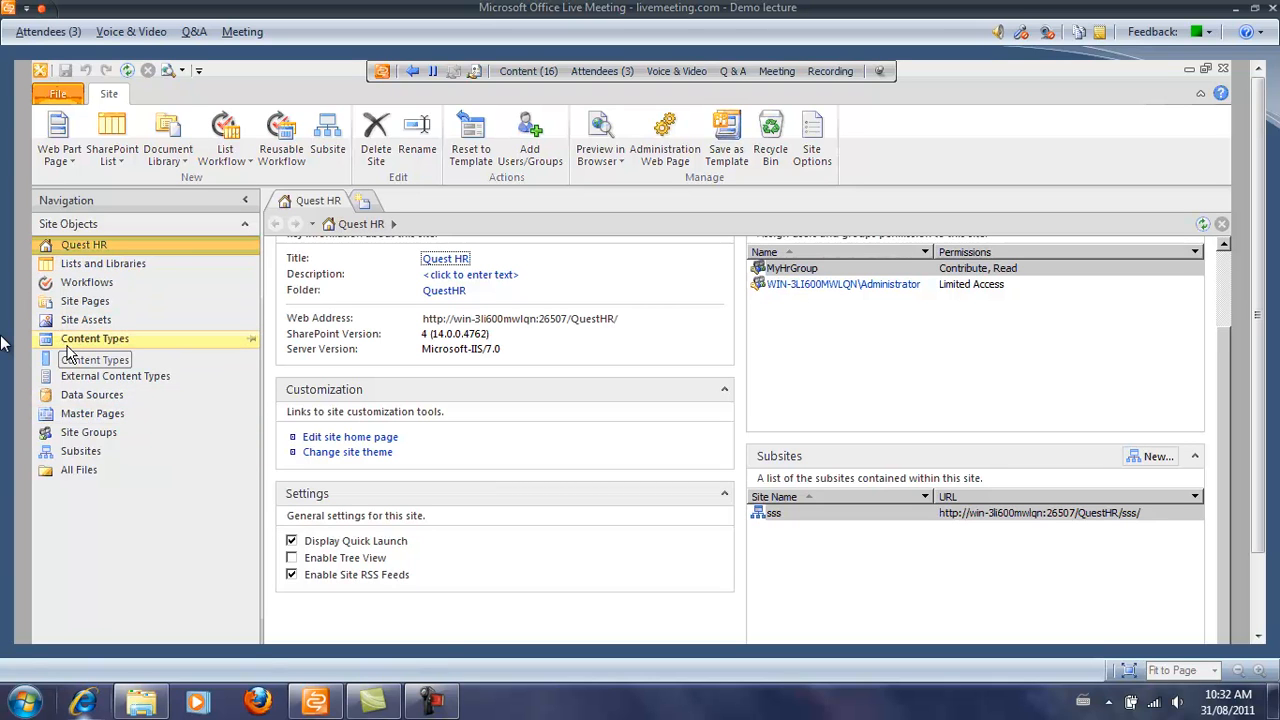
Open the Quest HR Master Pages gallery and select v4.master.
{"action": "left_click", "coordinate": [98, 420]}
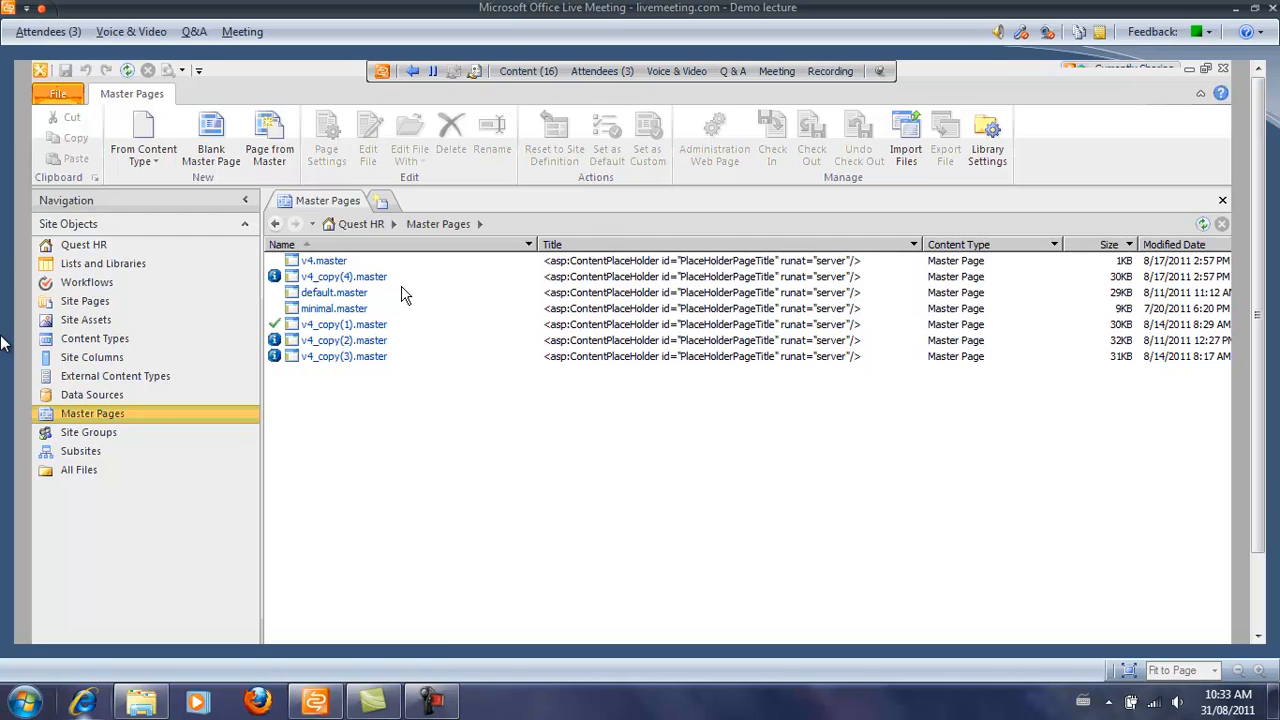
{"action": "left_click", "coordinate": [334, 264]}
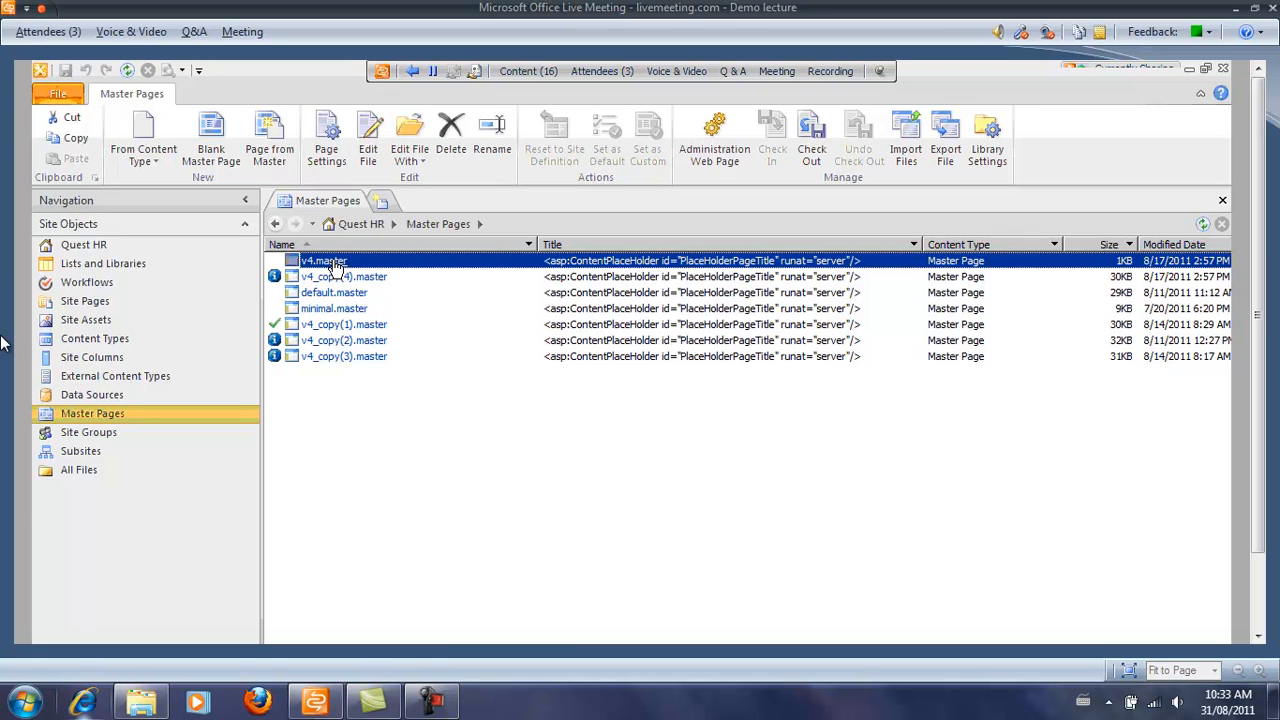
Open v4.master with Edit File in Advanced Mode from its right-click menu.
{"action": "right_click", "coordinate": [334, 264]}
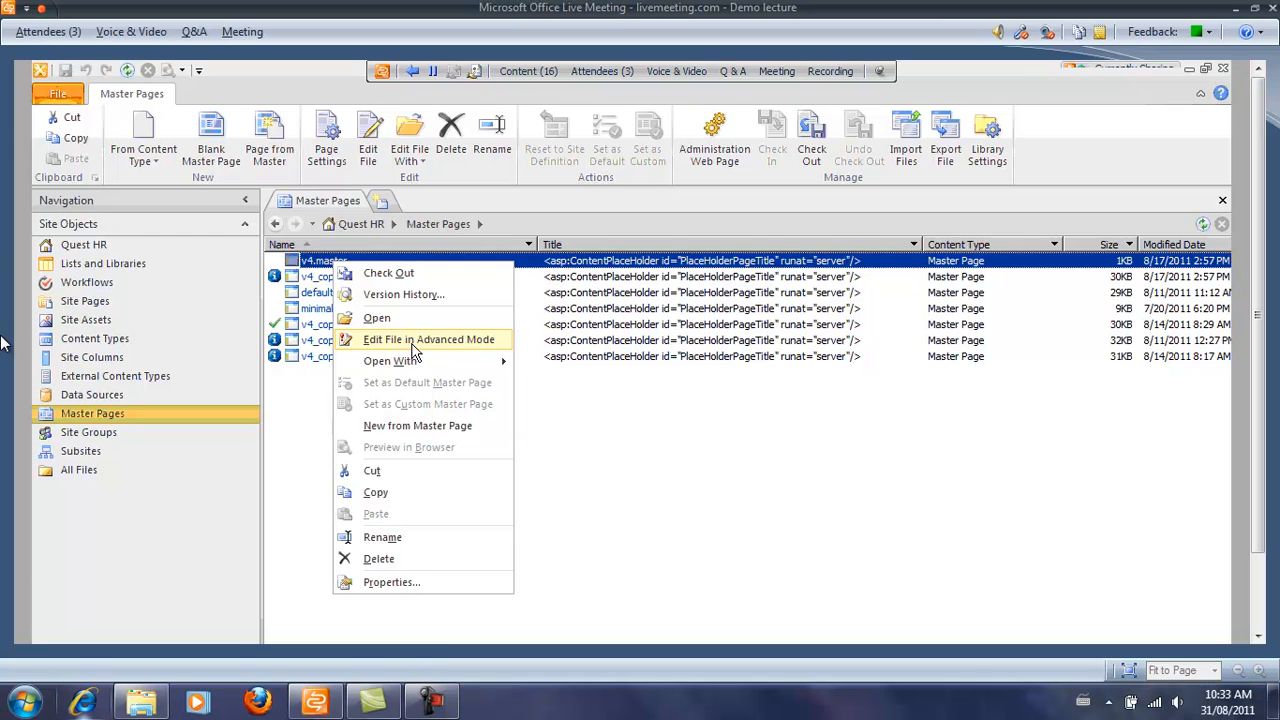
{"action": "left_click", "coordinate": [418, 342]}
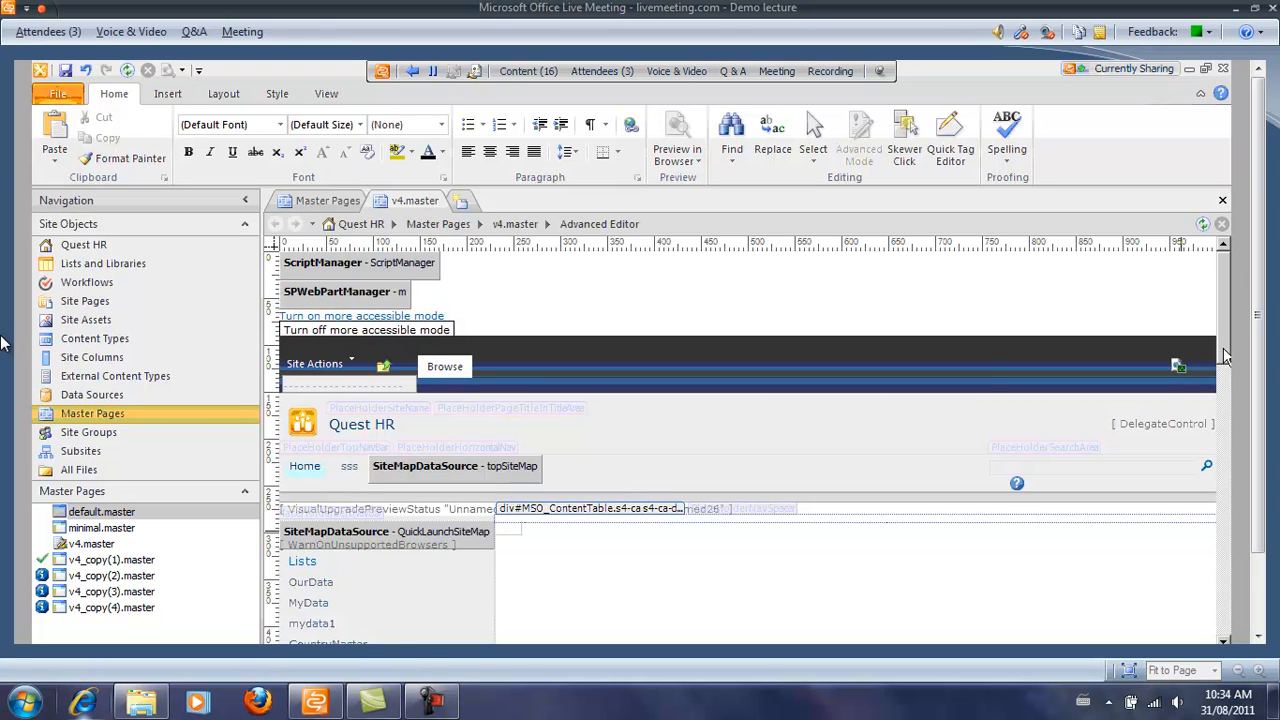
Select the Recycle Bin link in v4.master's quick launch and open the View tab's Visual Aids list.
{"action": "scroll", "coordinate": [1226, 355], "scroll_direction": "down", "scroll_amount": 5}
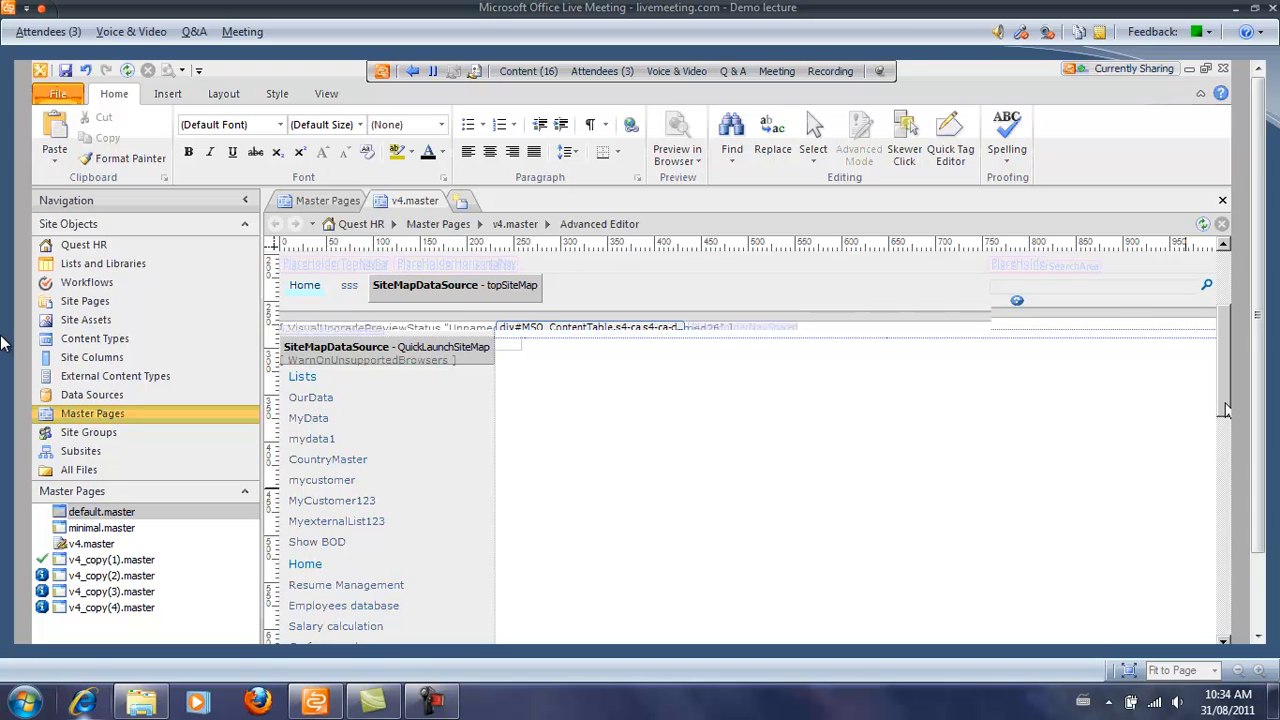
{"action": "scroll", "coordinate": [474, 300], "scroll_direction": "up", "scroll_amount": 4}
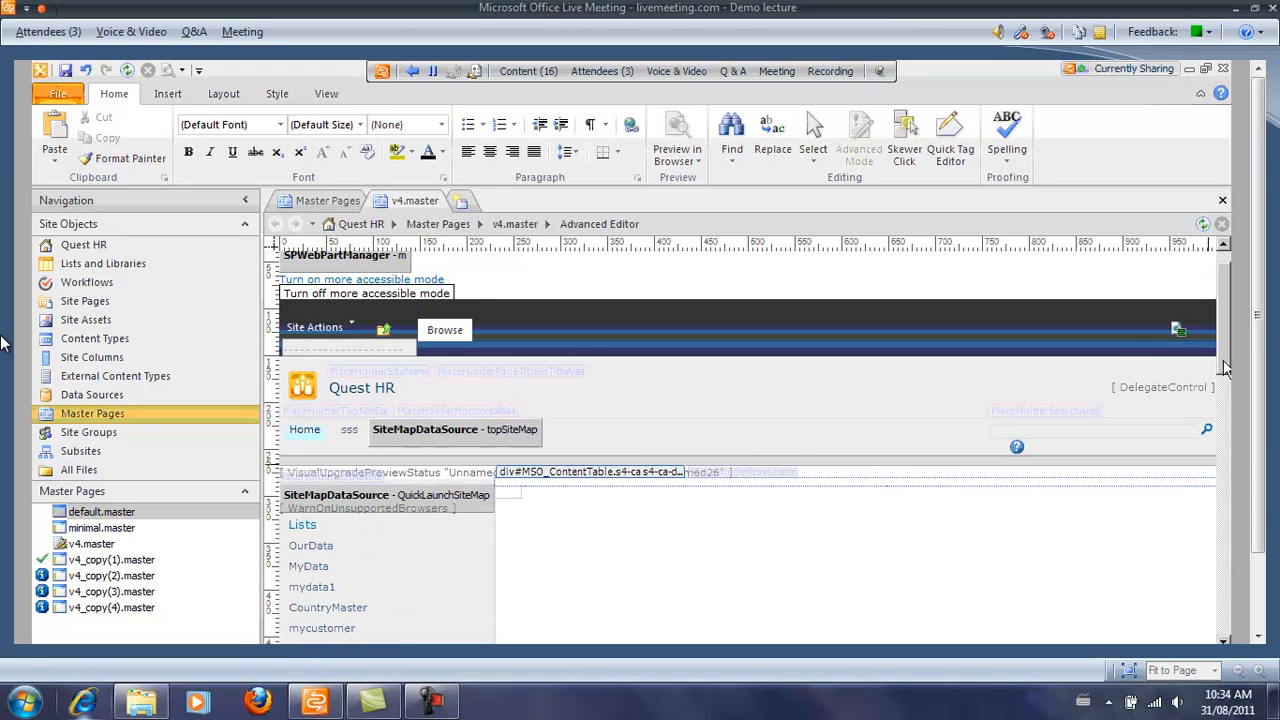
{"action": "scroll", "coordinate": [1228, 398], "scroll_direction": "down", "scroll_amount": 9}
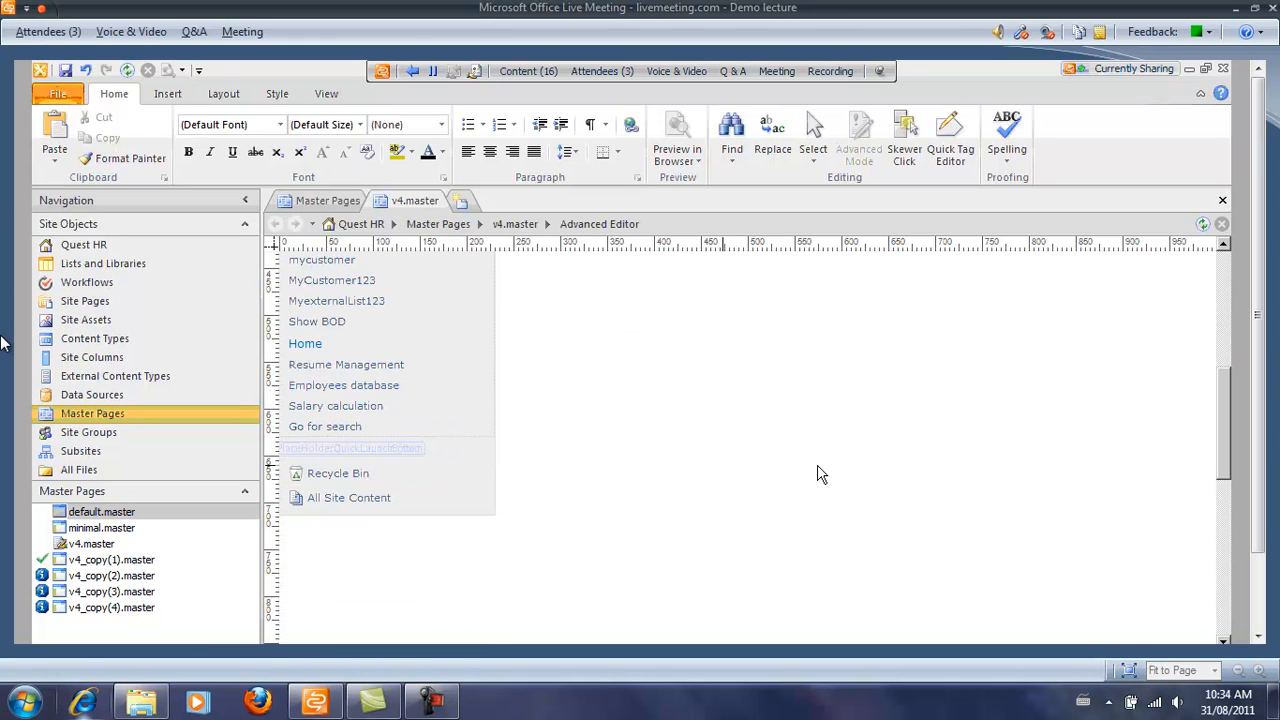
{"action": "left_click", "coordinate": [358, 474]}
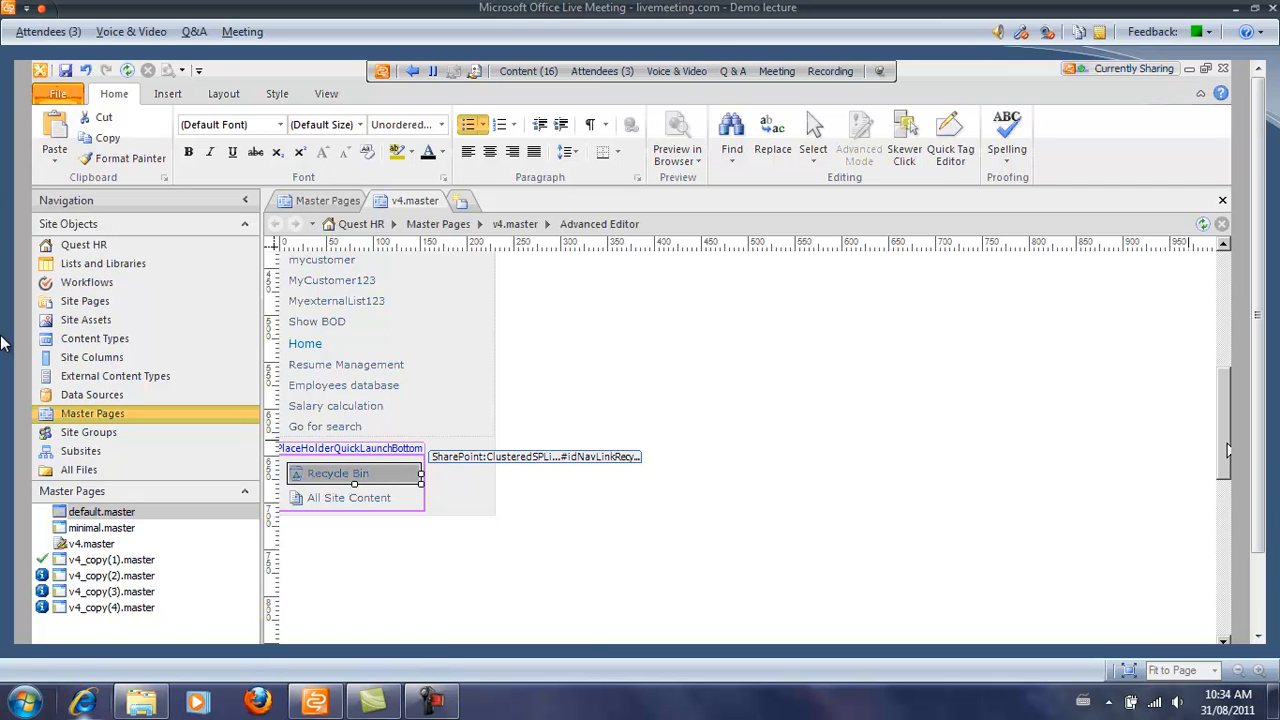
{"action": "scroll", "coordinate": [1228, 450], "scroll_direction": "up", "scroll_amount": 2}
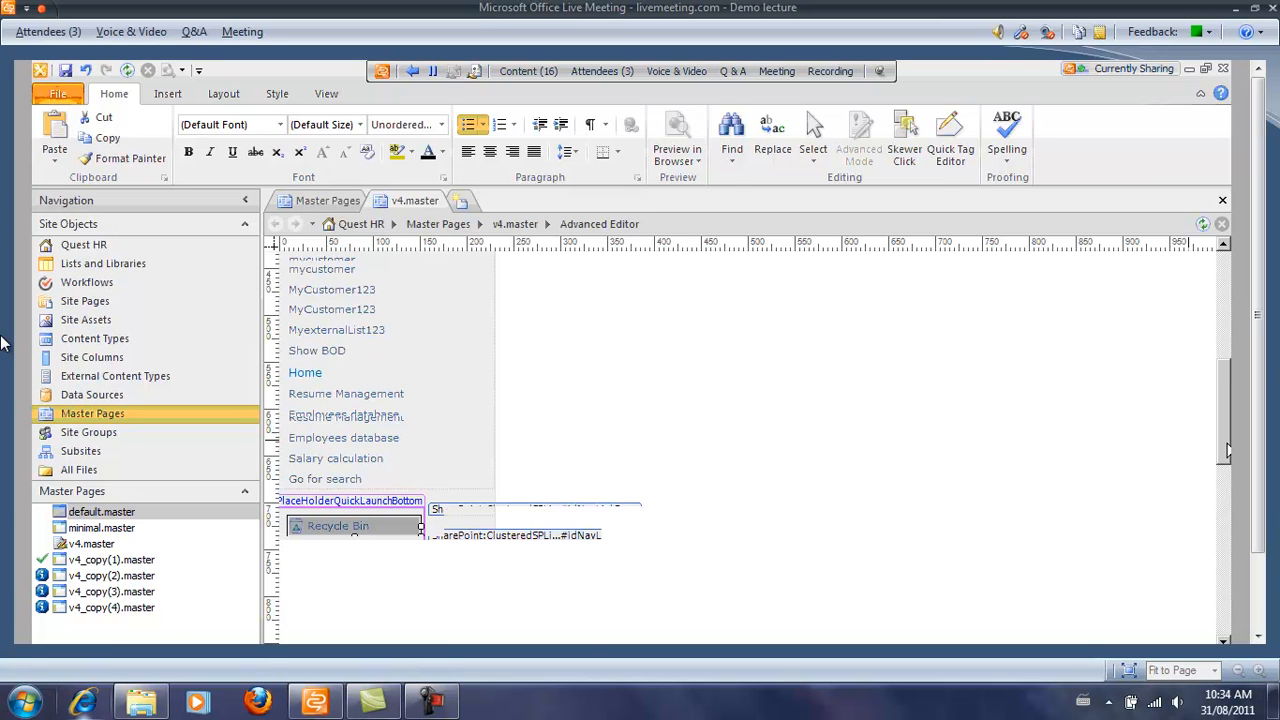
{"action": "scroll", "coordinate": [1228, 450], "scroll_direction": "up", "scroll_amount": 4}
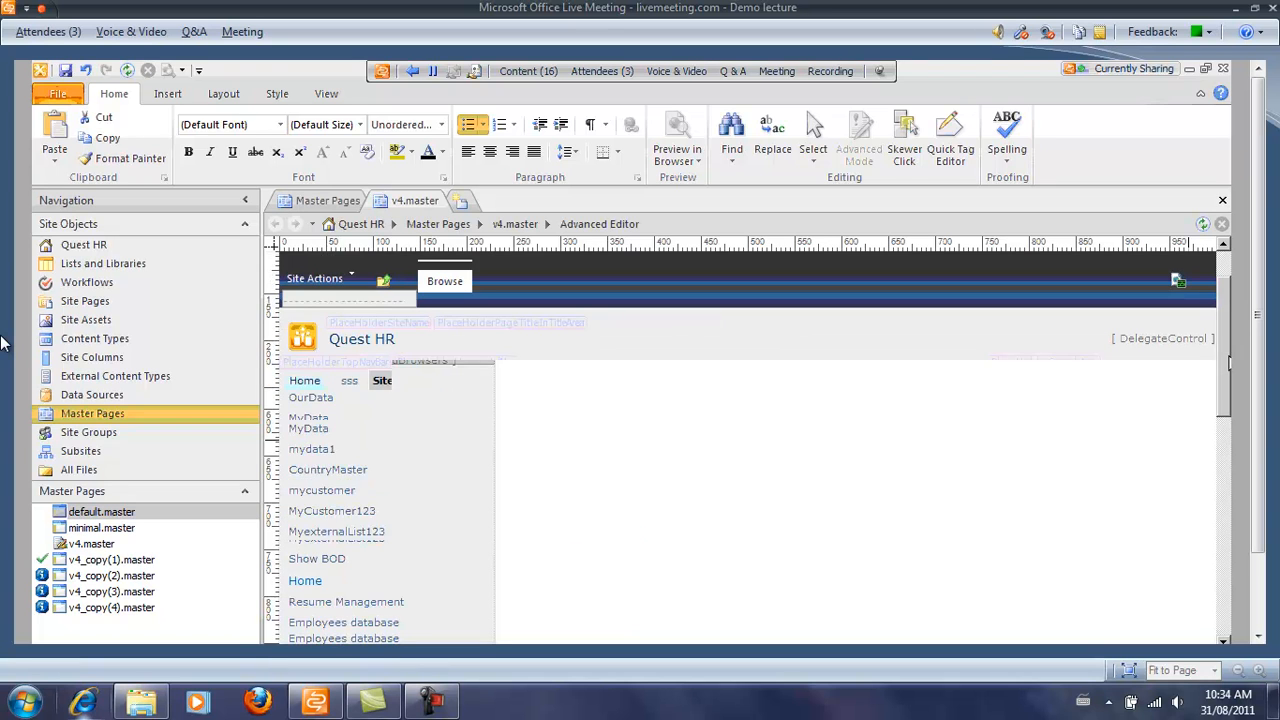
{"action": "left_click", "coordinate": [326, 93]}
{"action": "left_click", "coordinate": [240, 160]}
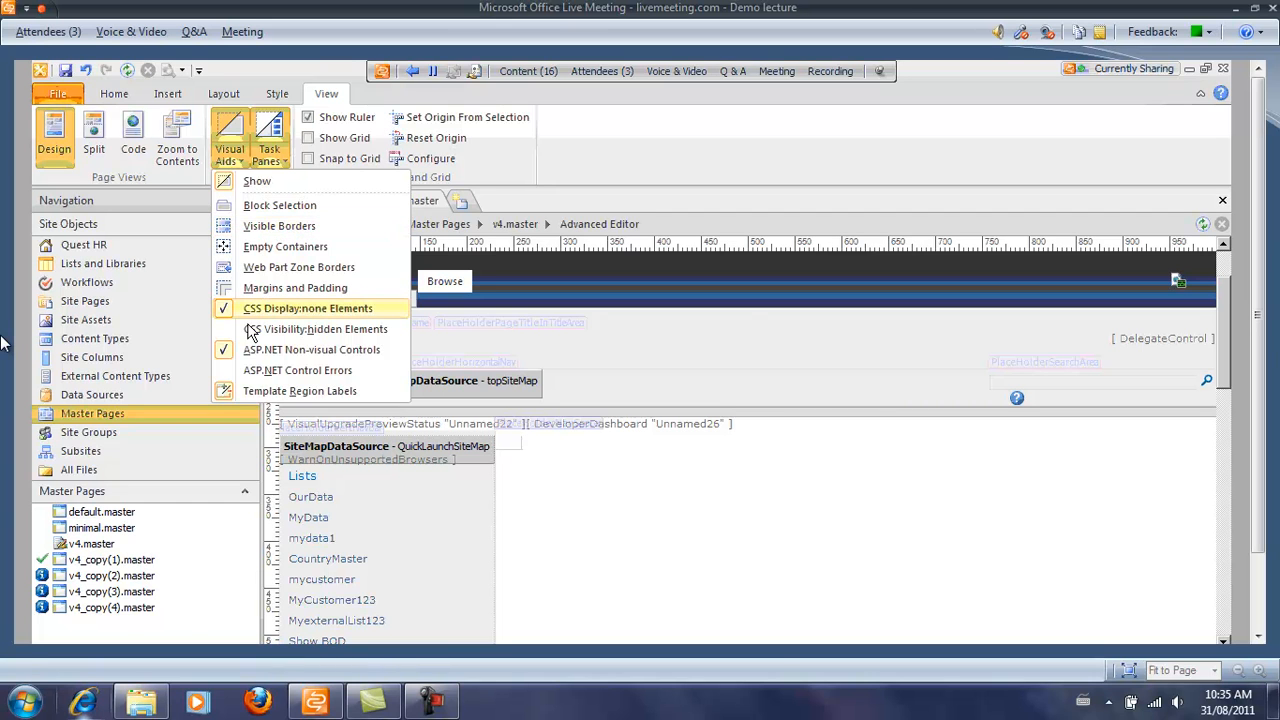
Turn off the CSS Display:none Elements visual aid for the v4.master design view.
{"action": "left_click", "coordinate": [247, 308]}
{"action": "left_click", "coordinate": [229, 145]}
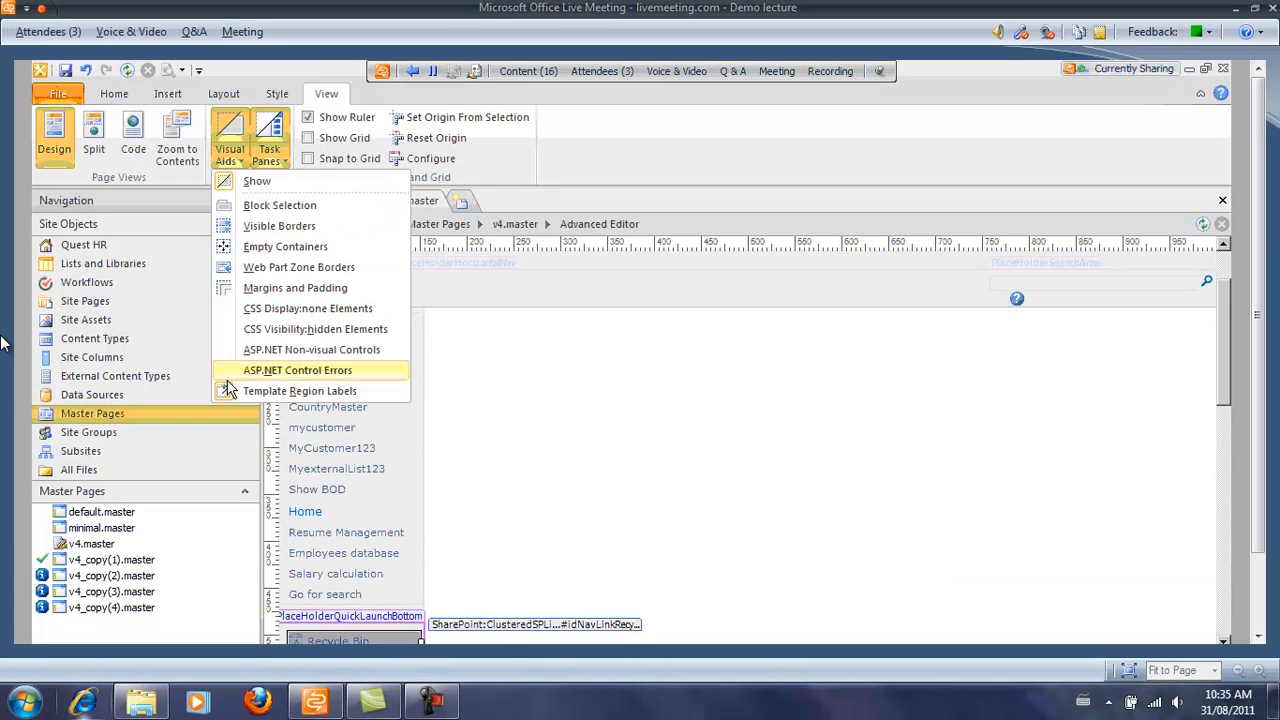
{"action": "left_click", "coordinate": [712, 522]}
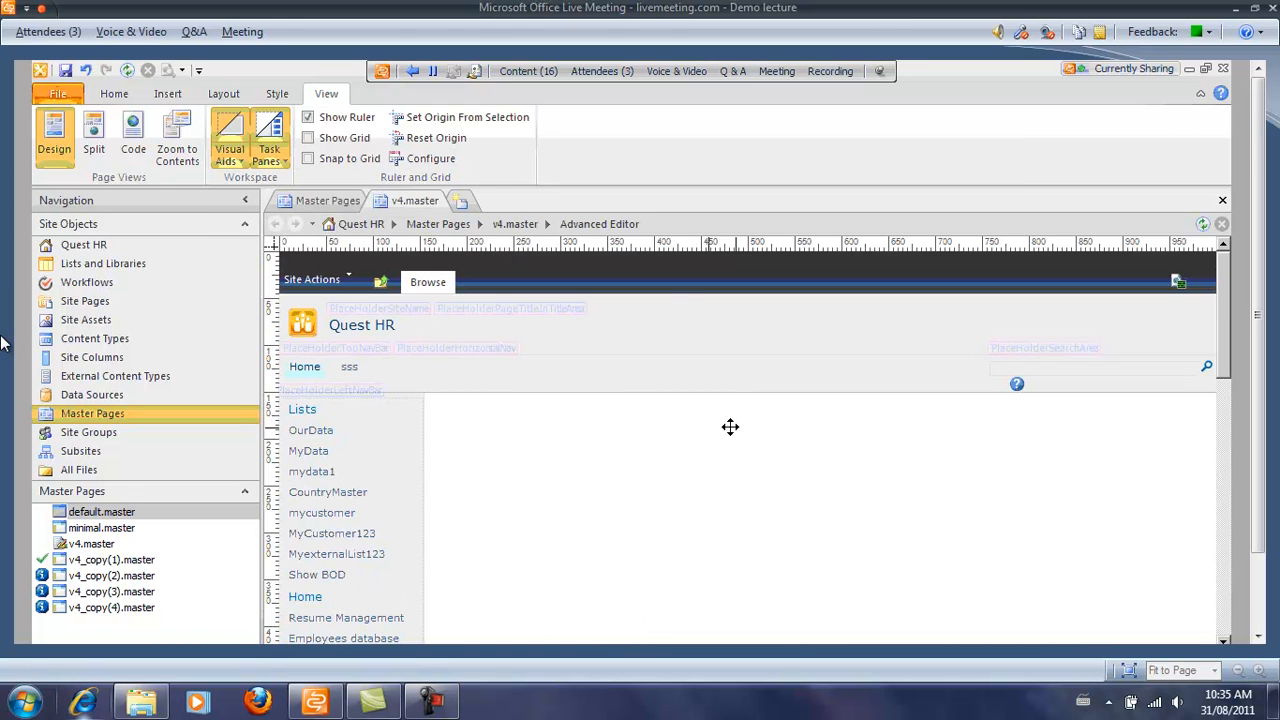
{"action": "left_click", "coordinate": [244, 163]}
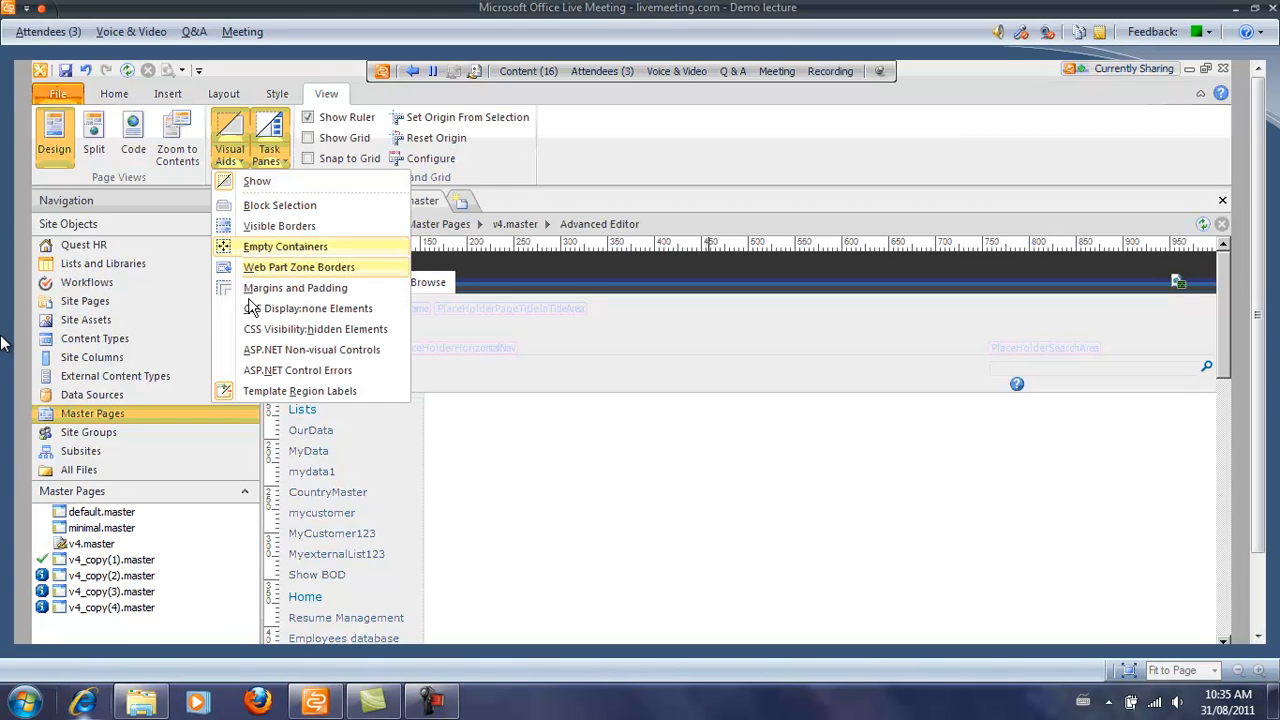
{"action": "left_click", "coordinate": [584, 516]}
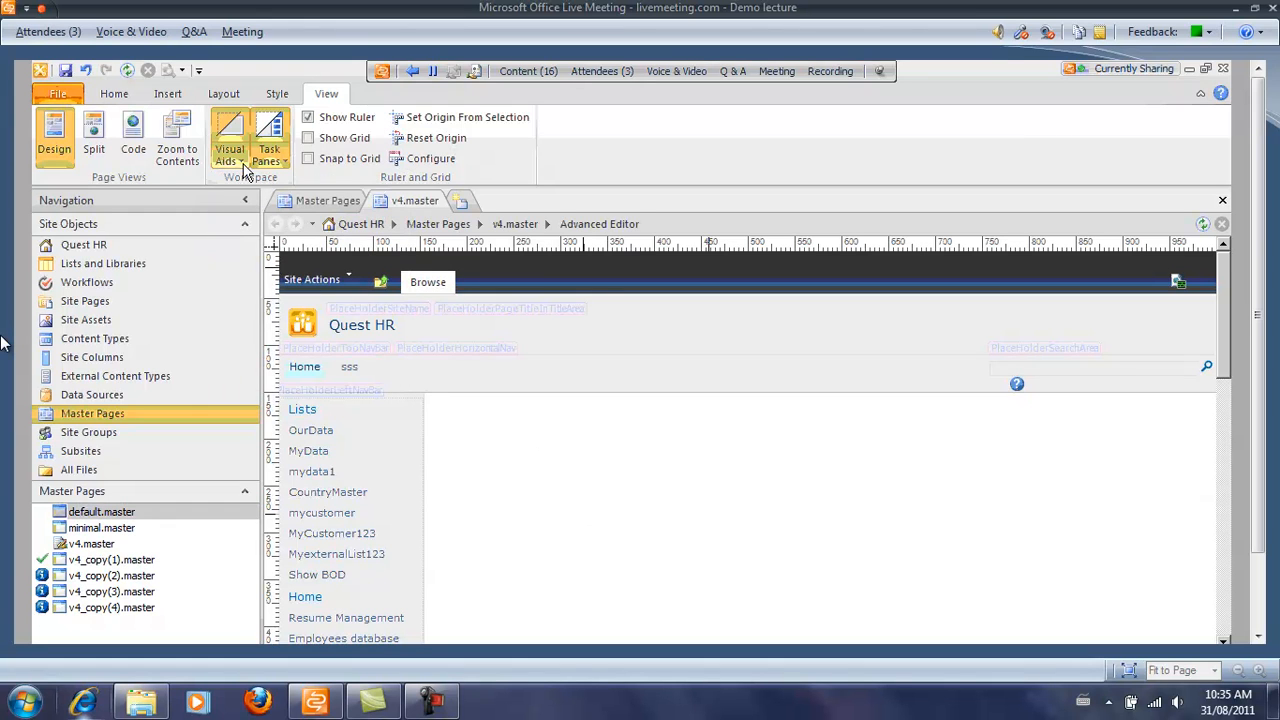
{"action": "left_click", "coordinate": [242, 158]}
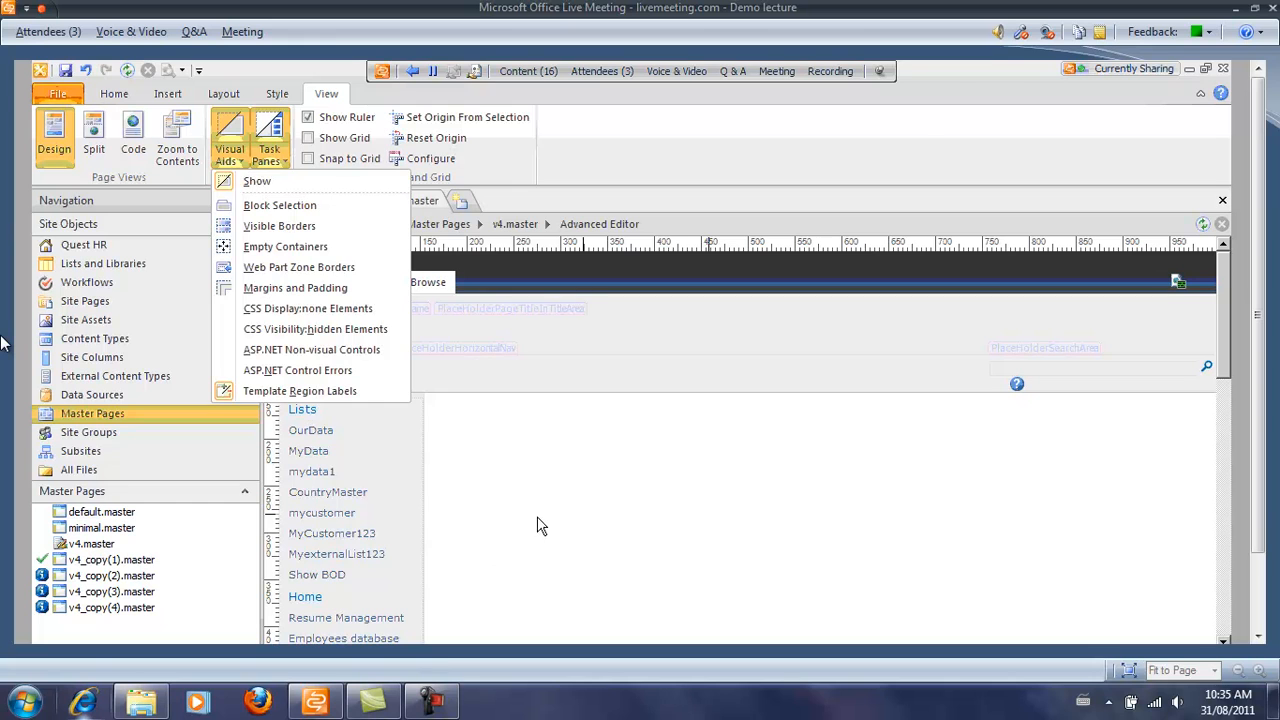
{"action": "left_click", "coordinate": [478, 447]}
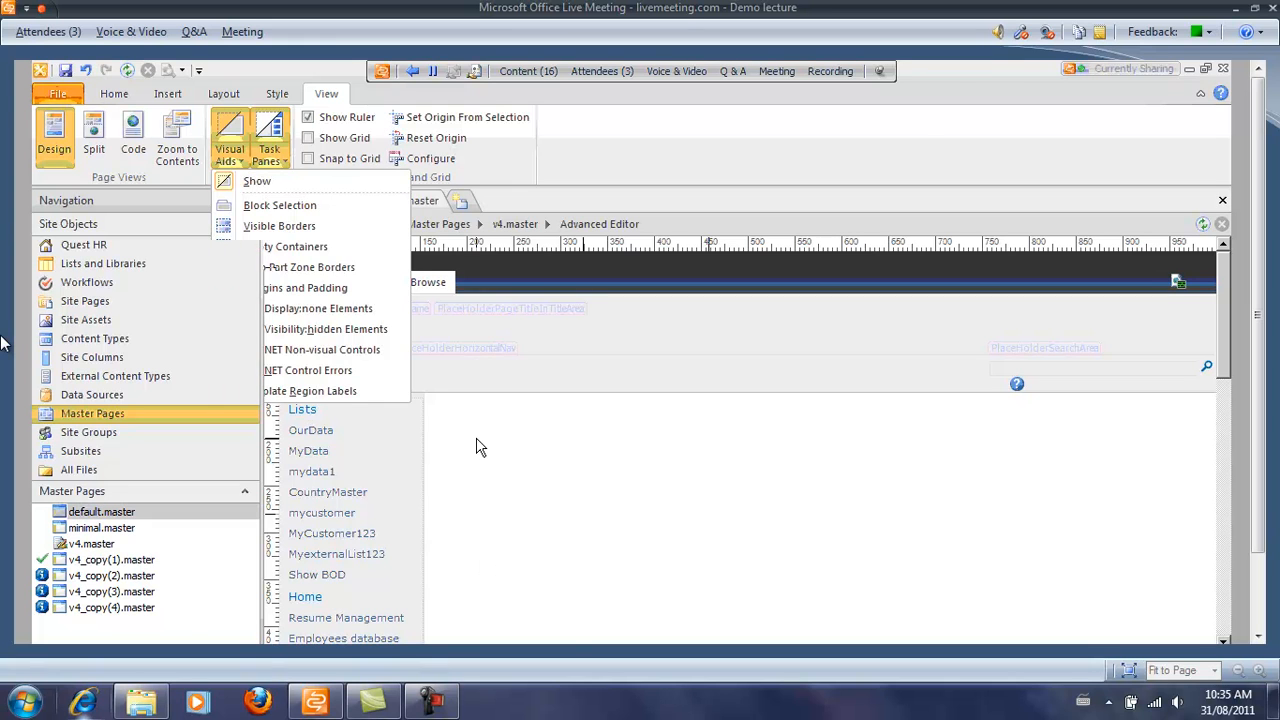
Select the top navigation, page title and PlaceHolderQuickLaunchBottom placeholders, then switch to Notepad.
{"action": "left_click", "coordinate": [444, 348]}
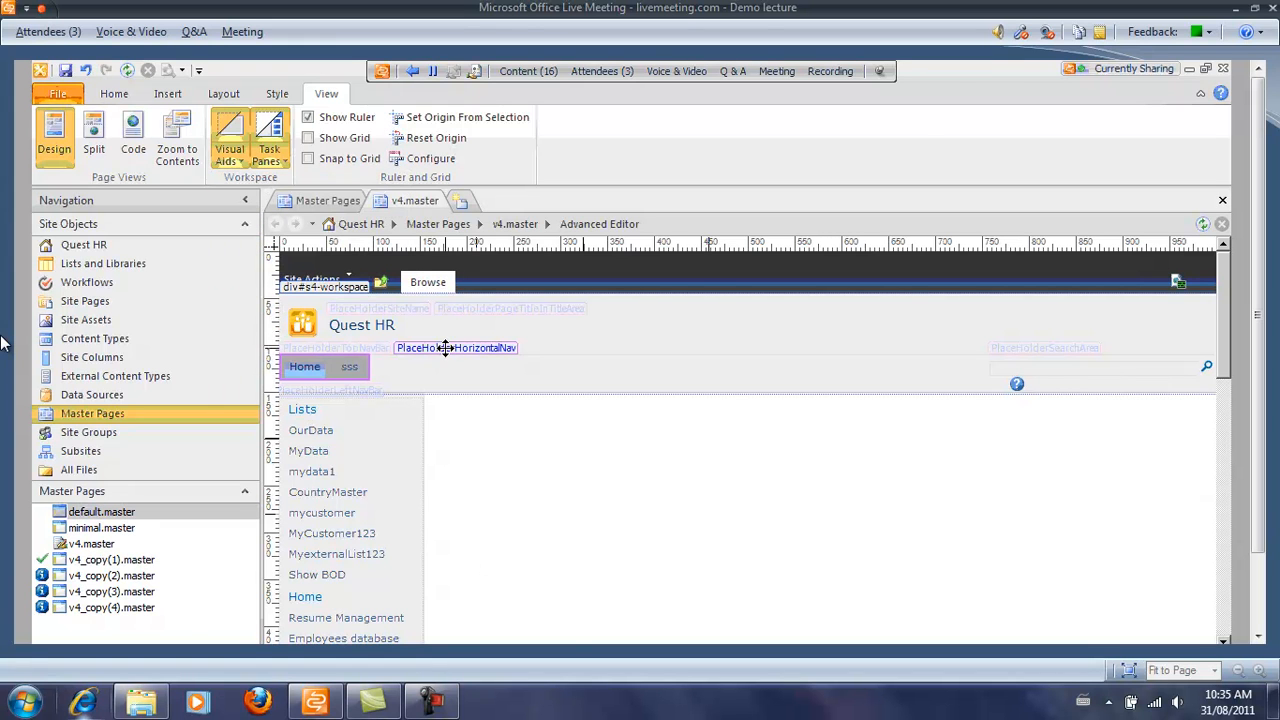
{"action": "left_click", "coordinate": [403, 318]}
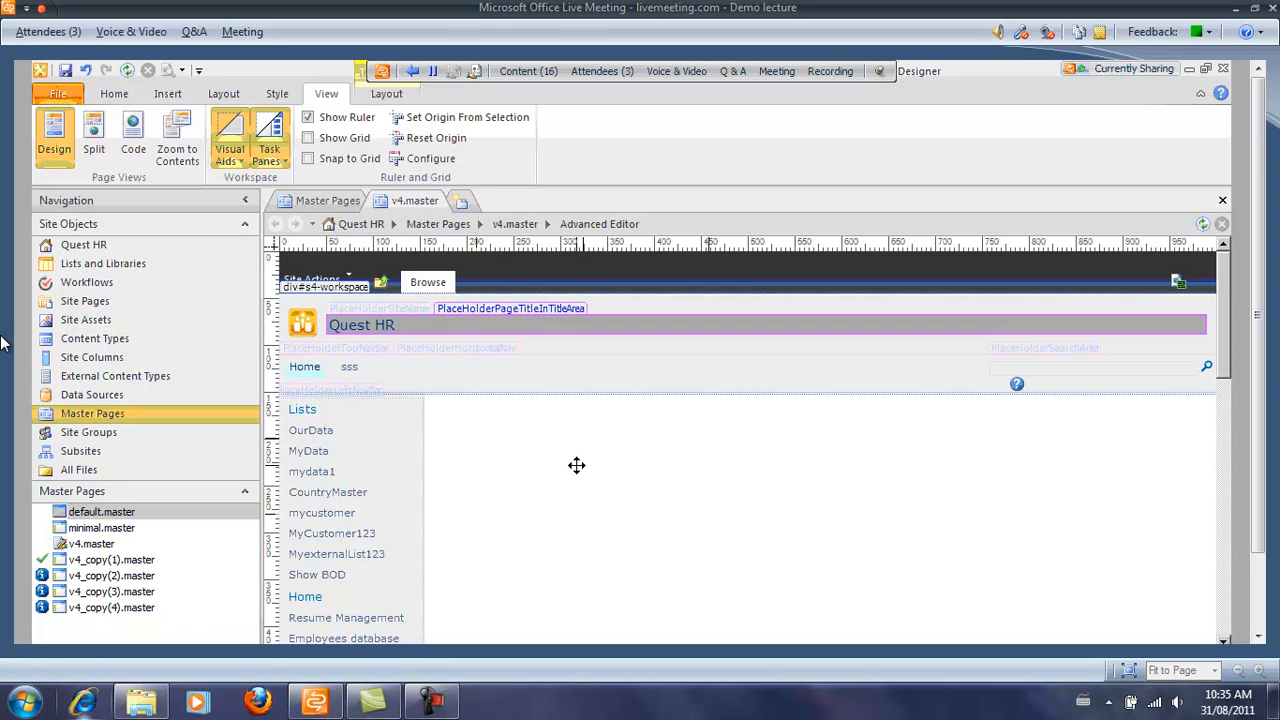
{"action": "scroll", "coordinate": [576, 465], "scroll_direction": "down", "scroll_amount": 5}
{"action": "left_click", "coordinate": [352, 474]}
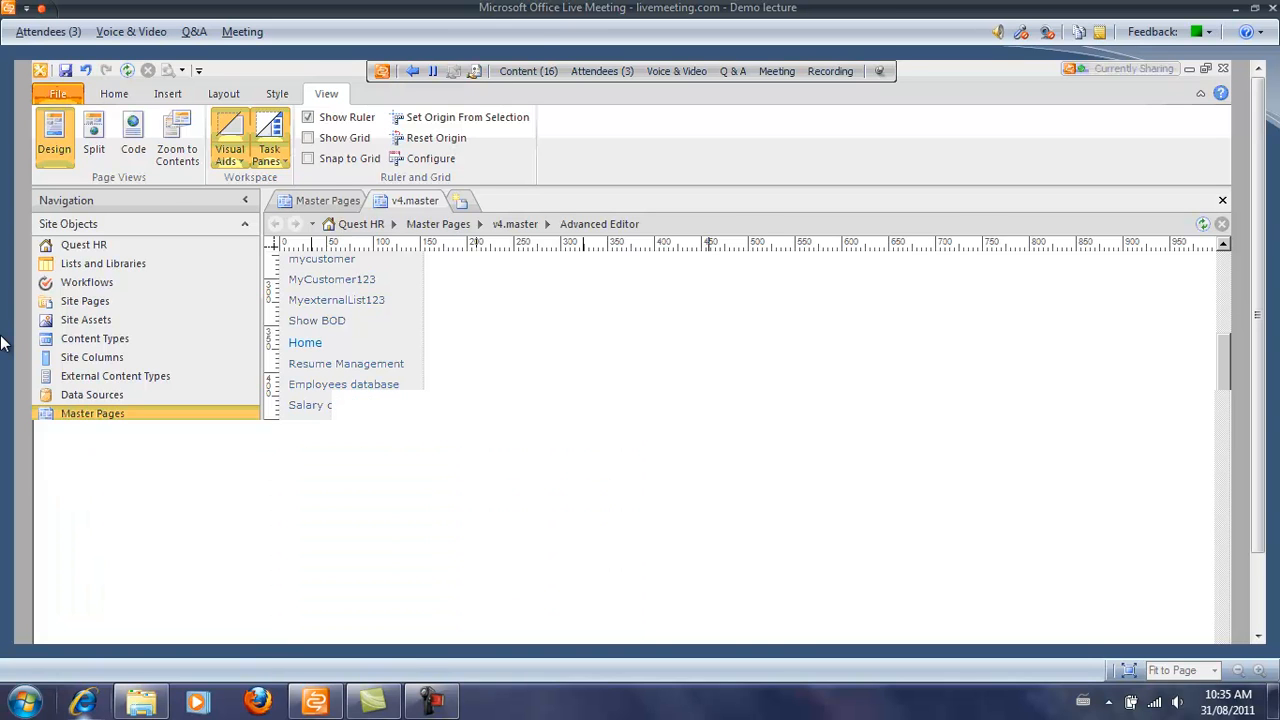
{"action": "key", "text": "alt+Tab"}
Append '( SQL Server)' to the Customized pages note and start a new '--' line.
{"action": "left_click_drag", "start_coordinate": [97, 114], "coordinate": [316, 123]}
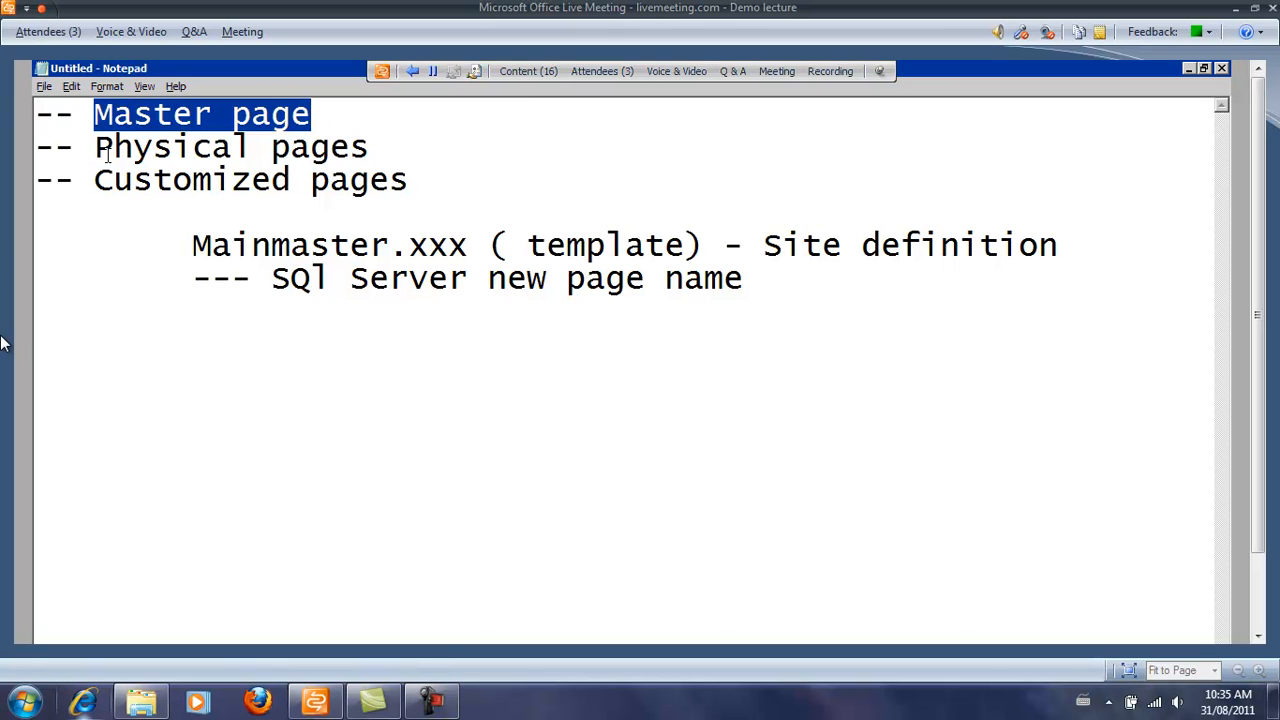
{"action": "left_click", "coordinate": [454, 177]}
{"action": "type", "text": "( SQL Ser"}
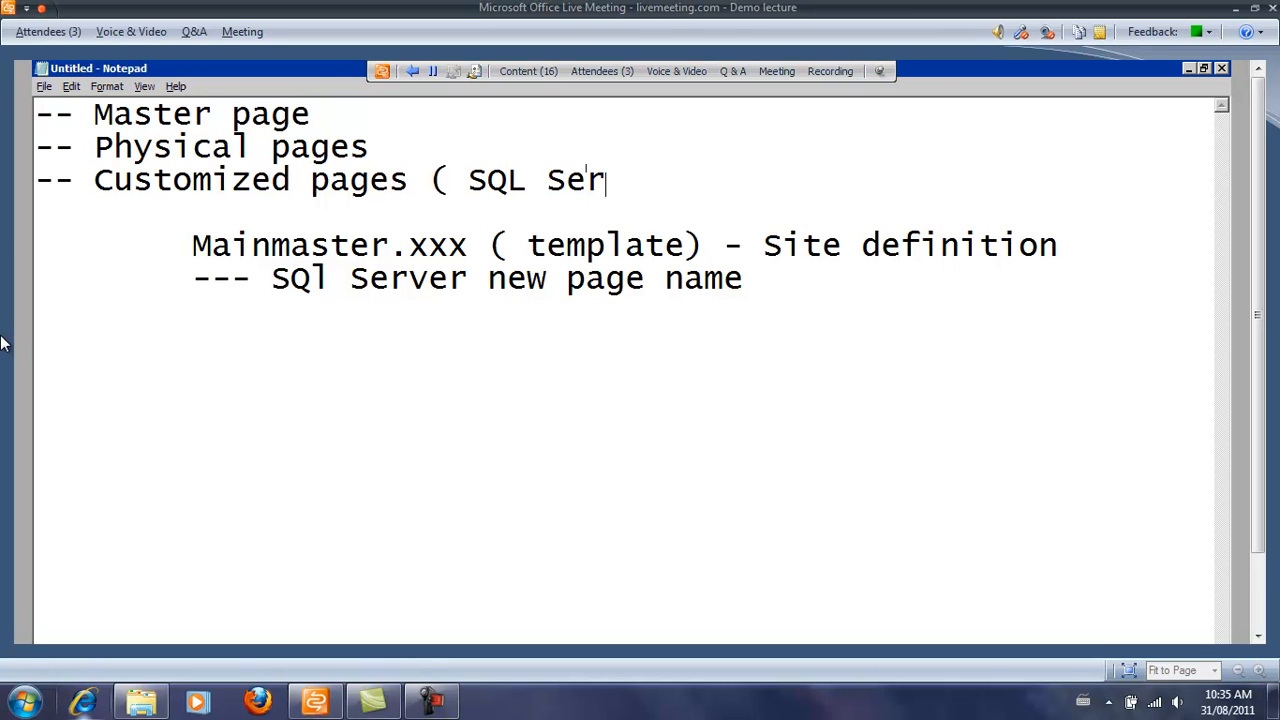
{"action": "type", "text": "ver)"}
{"action": "key", "text": "Return"}
{"action": "type", "text": "--"}
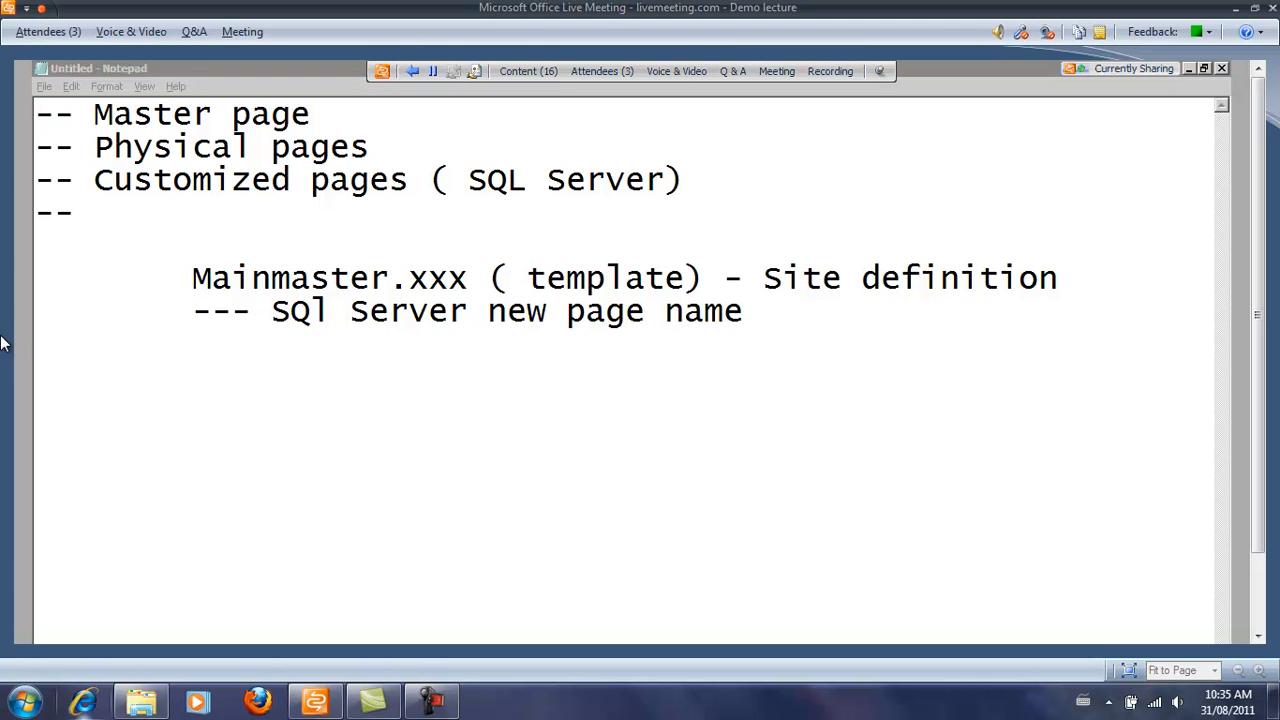
{"action": "key", "text": "alt+Tab"}
{"action": "scroll", "coordinate": [468, 556], "scroll_direction": "up", "scroll_amount": 1}
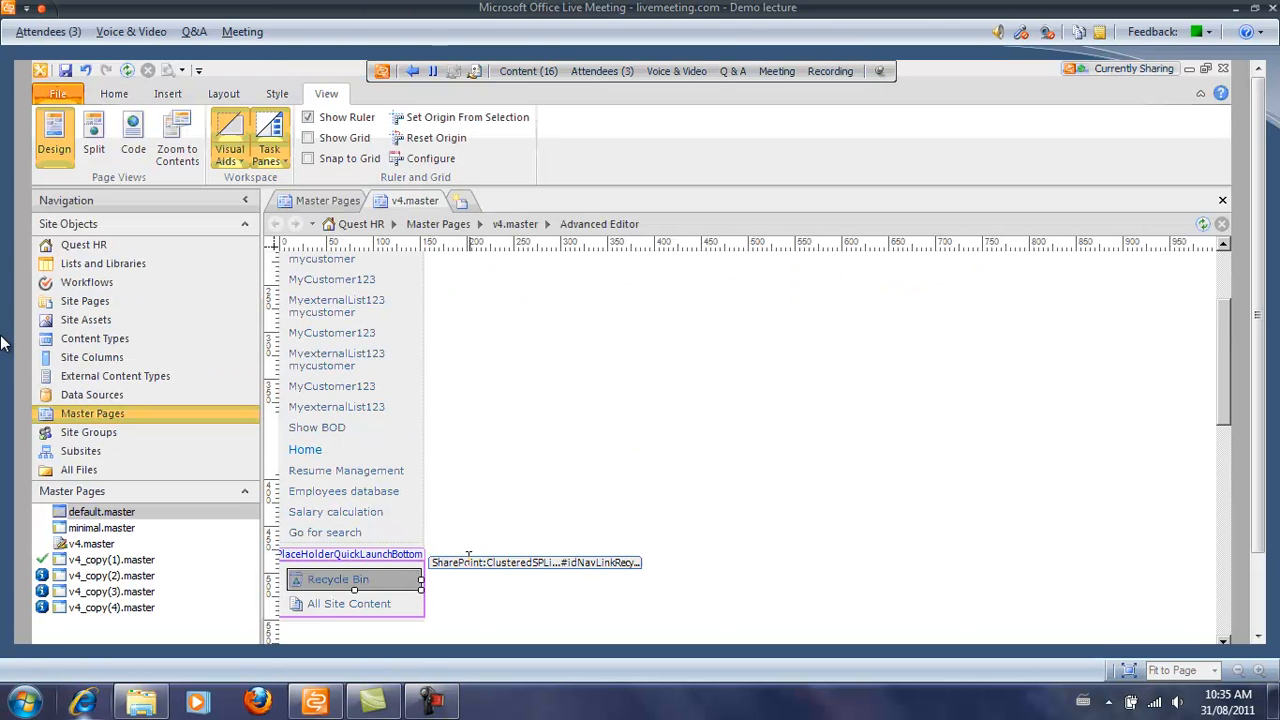
Scroll through v4.master's design view and select the Quest HR quick-launch navigation control.
{"action": "scroll", "coordinate": [468, 556], "scroll_direction": "up", "scroll_amount": 3}
{"action": "scroll", "coordinate": [412, 409], "scroll_direction": "down", "scroll_amount": 1}
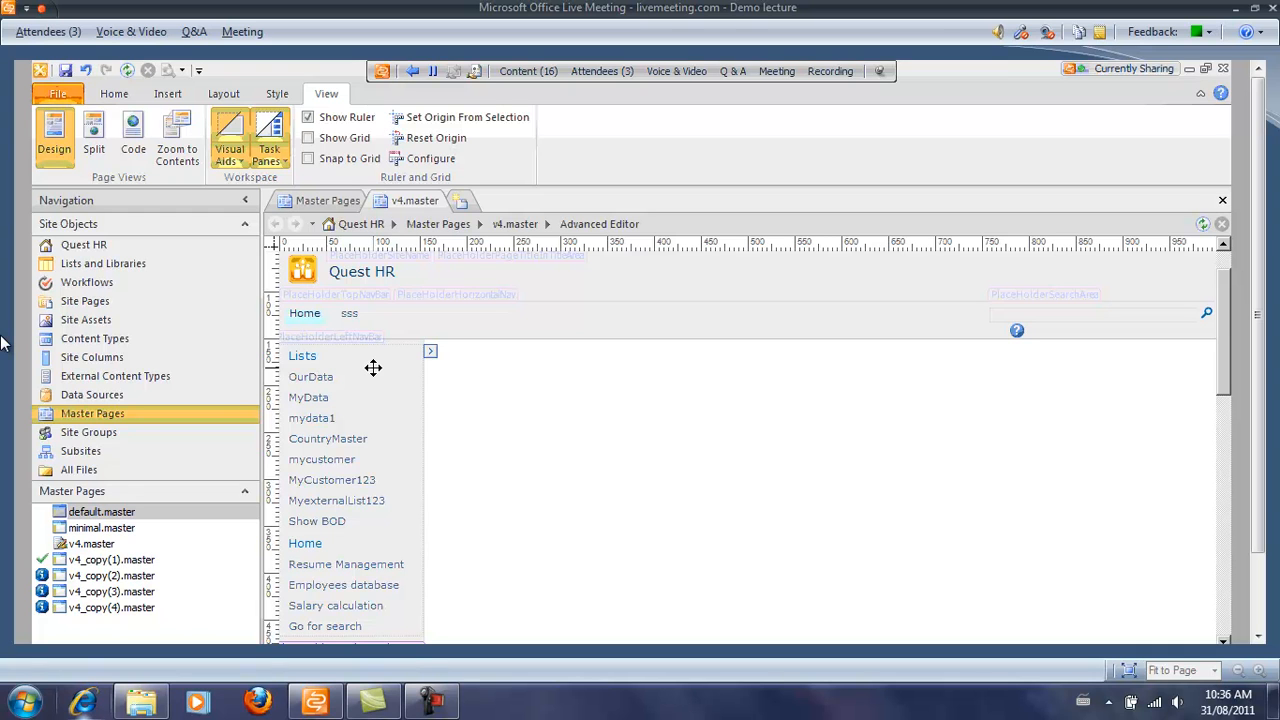
{"action": "left_click", "coordinate": [322, 354]}
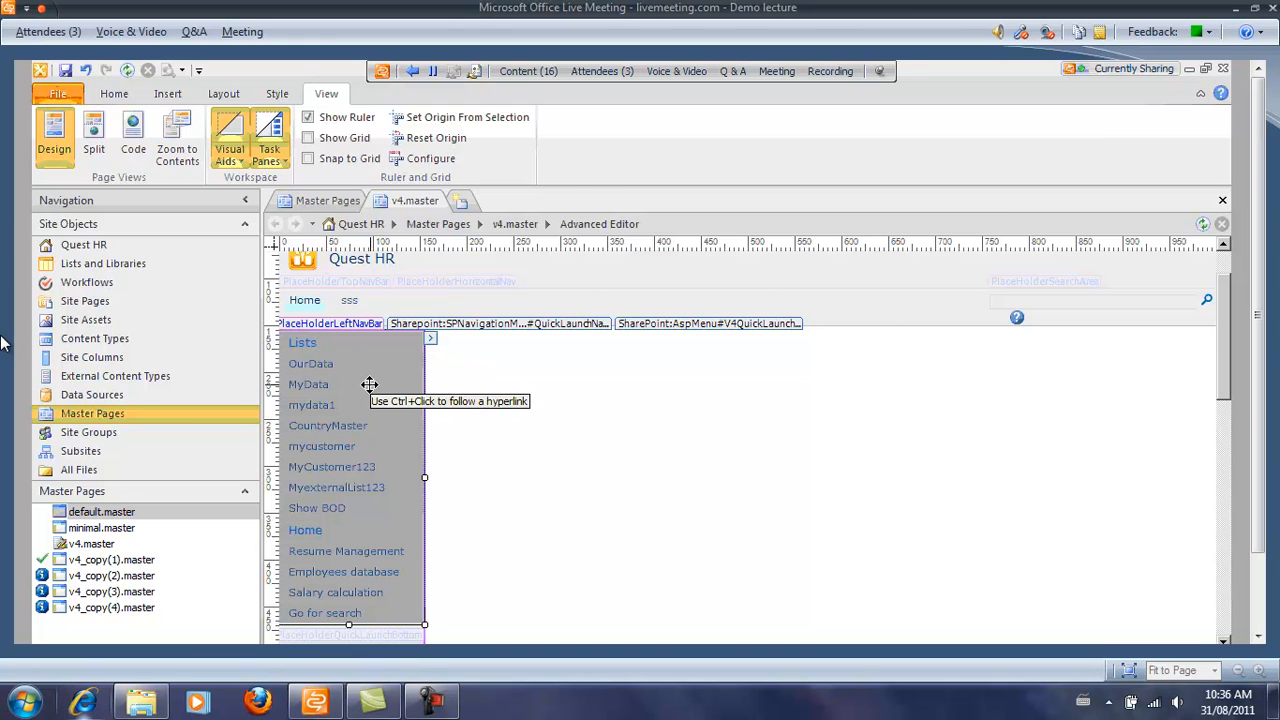
{"action": "key", "text": "alt+Tab"}
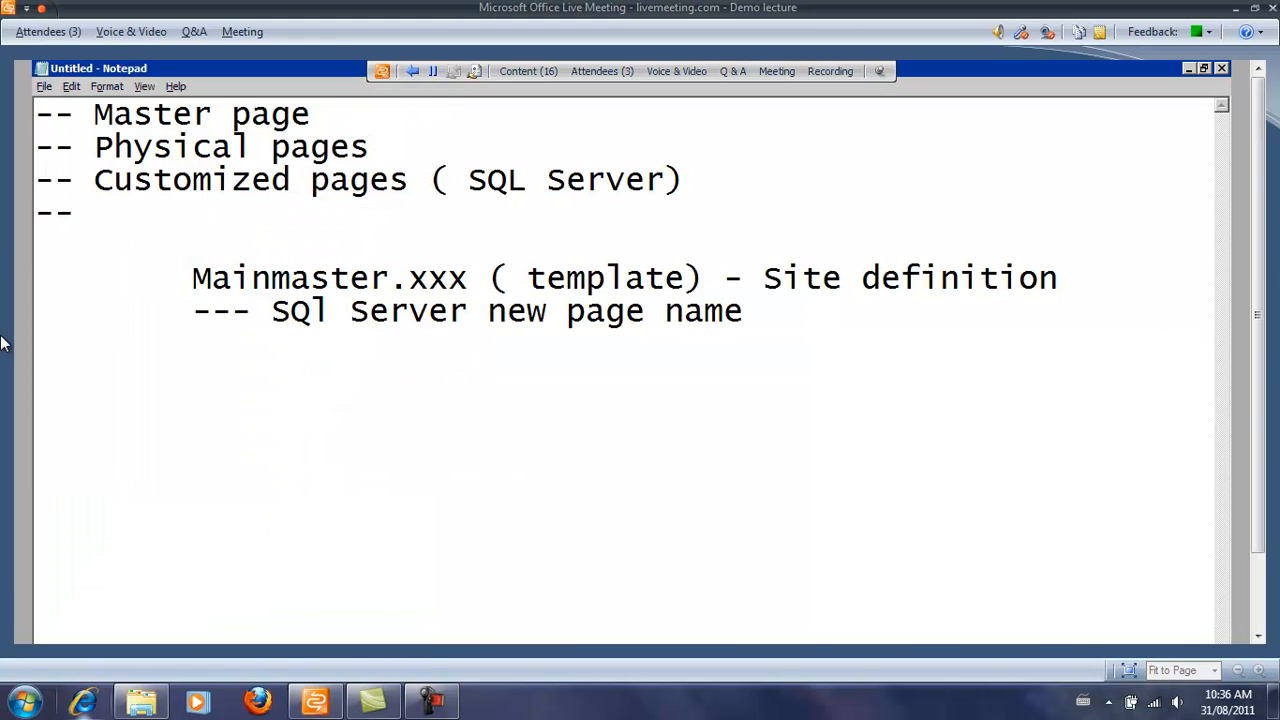
Add the note '-- never delete the placeholder' beneath the Customized pages line.
{"action": "type", "text": "never delete the p"}
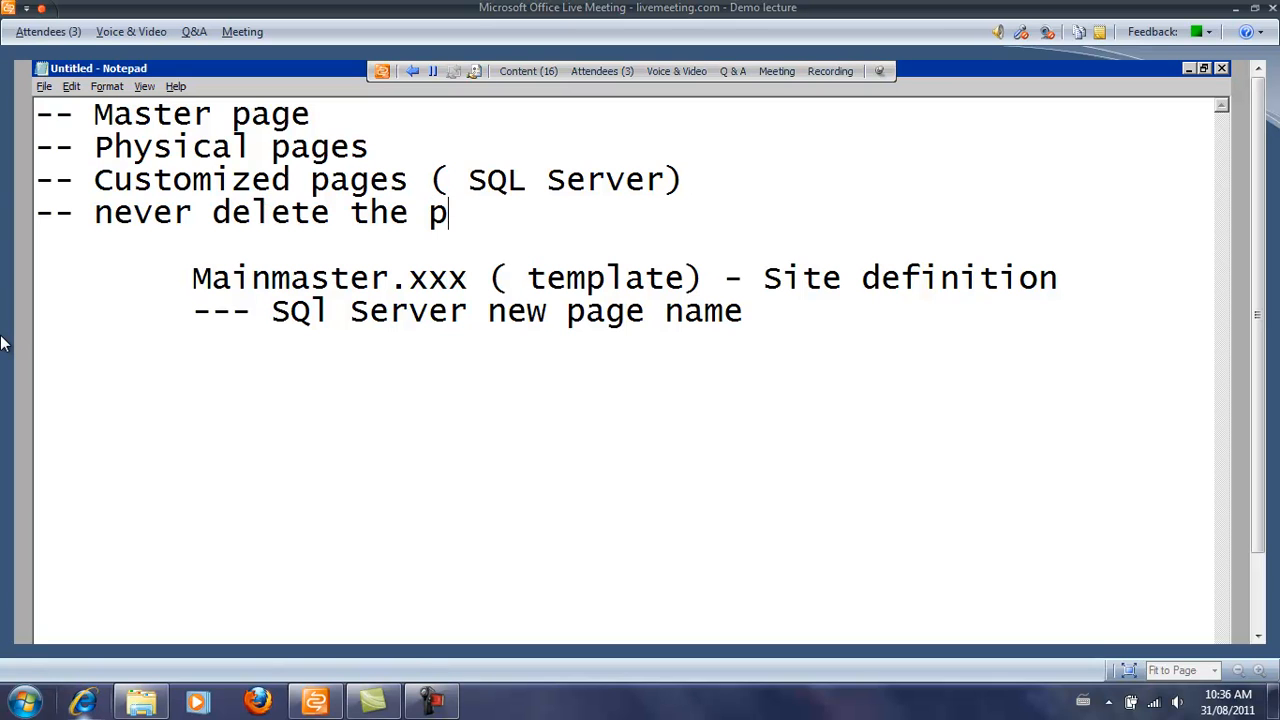
{"action": "type", "text": "laceholder"}
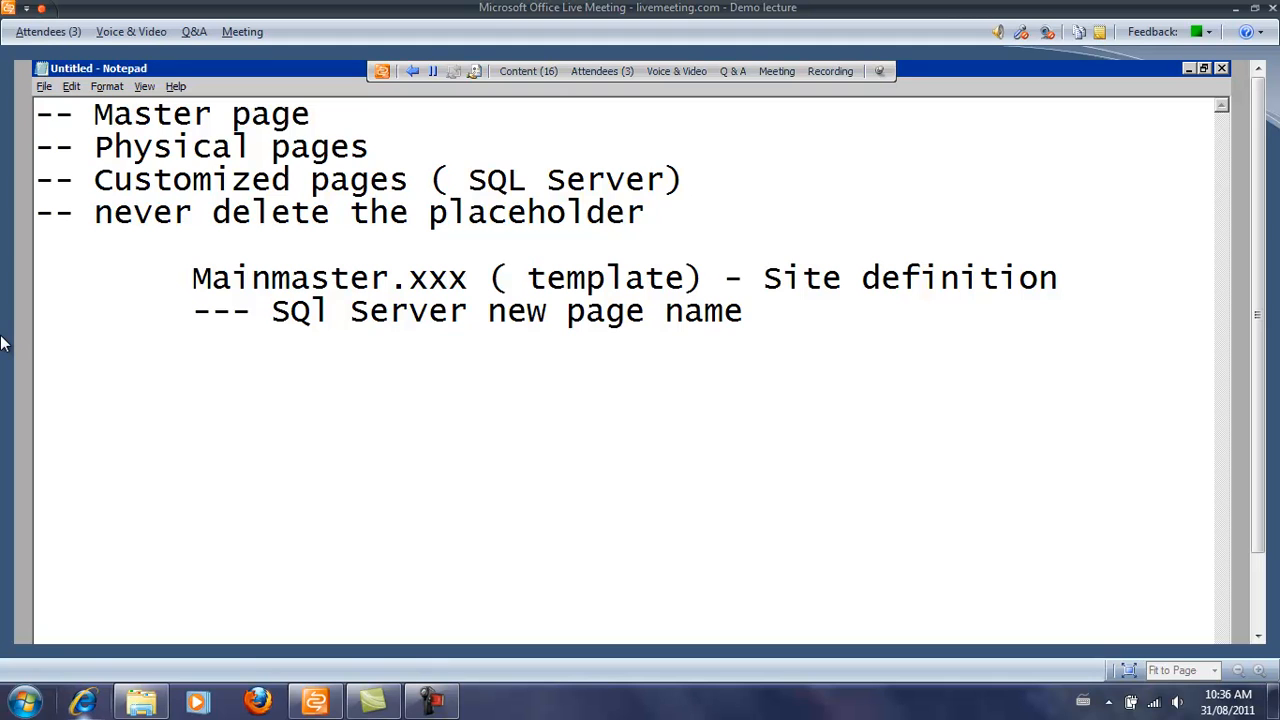
{"action": "key", "text": "alt+Tab"}
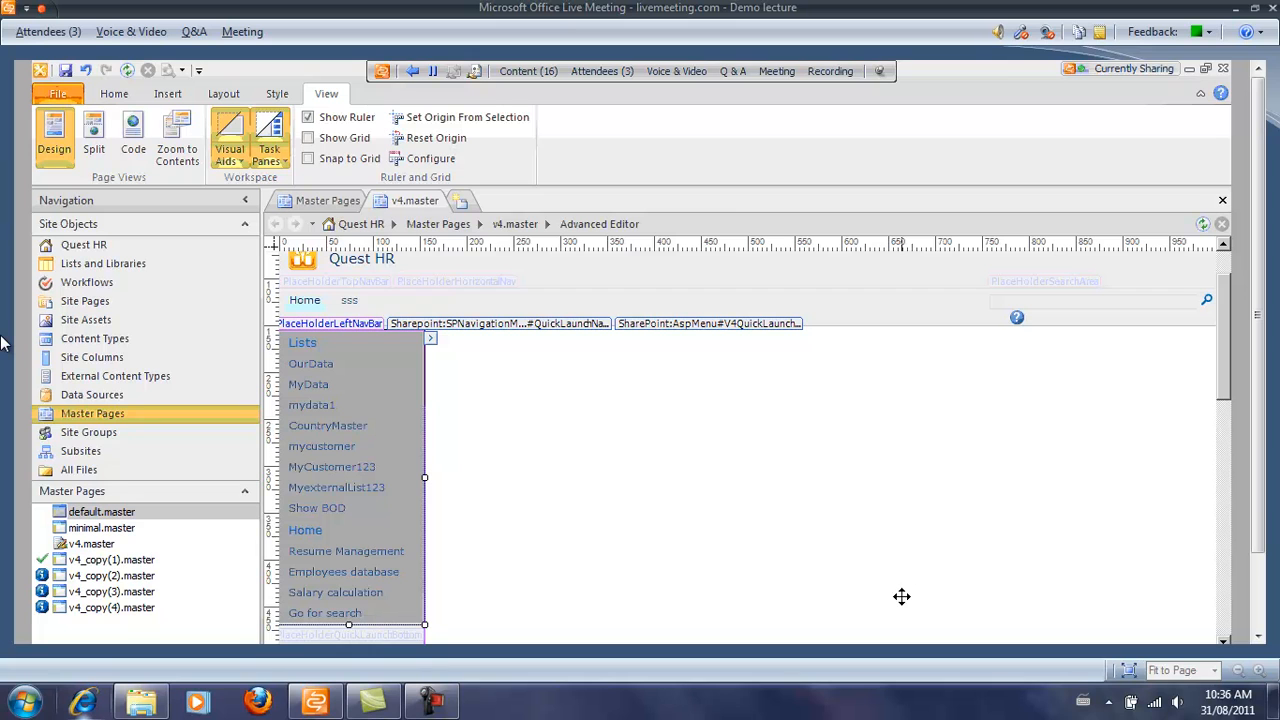
Remove the Recycle Bin and All Site Content links with Remove Tag.
{"action": "left_click", "coordinate": [344, 288]}
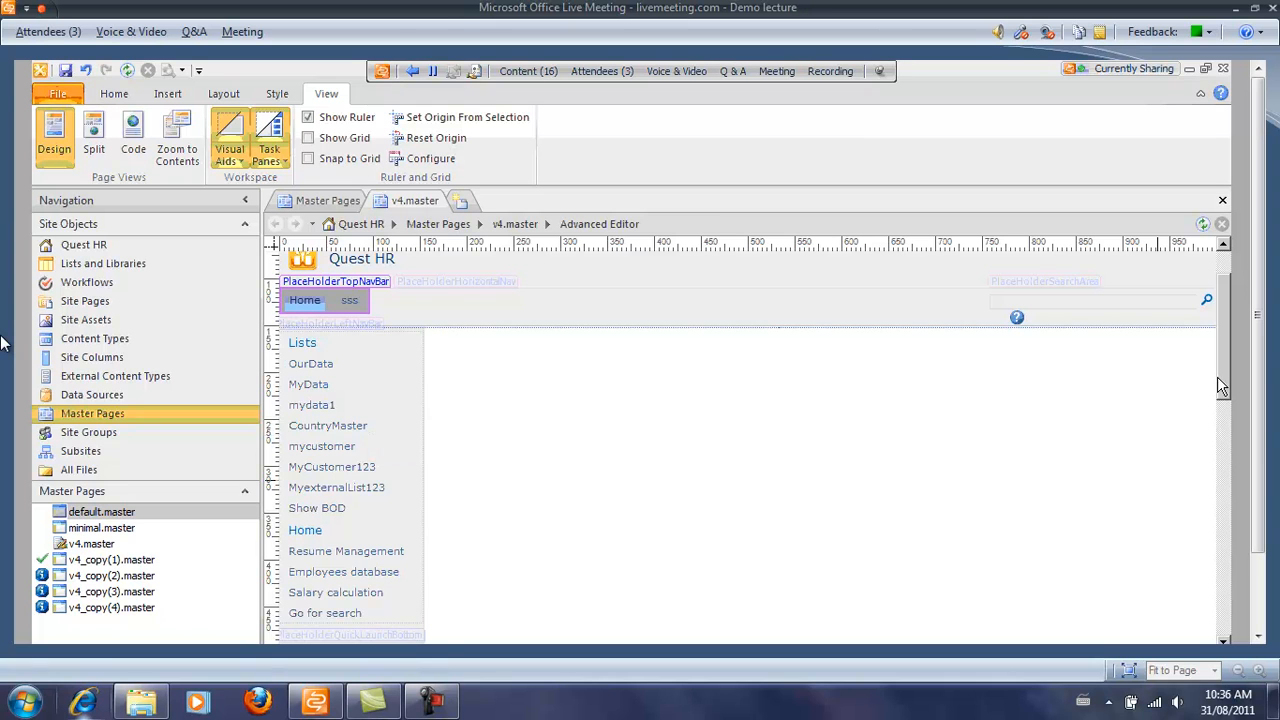
{"action": "scroll", "coordinate": [463, 400], "scroll_direction": "down", "scroll_amount": 5}
{"action": "left_click", "coordinate": [325, 390]}
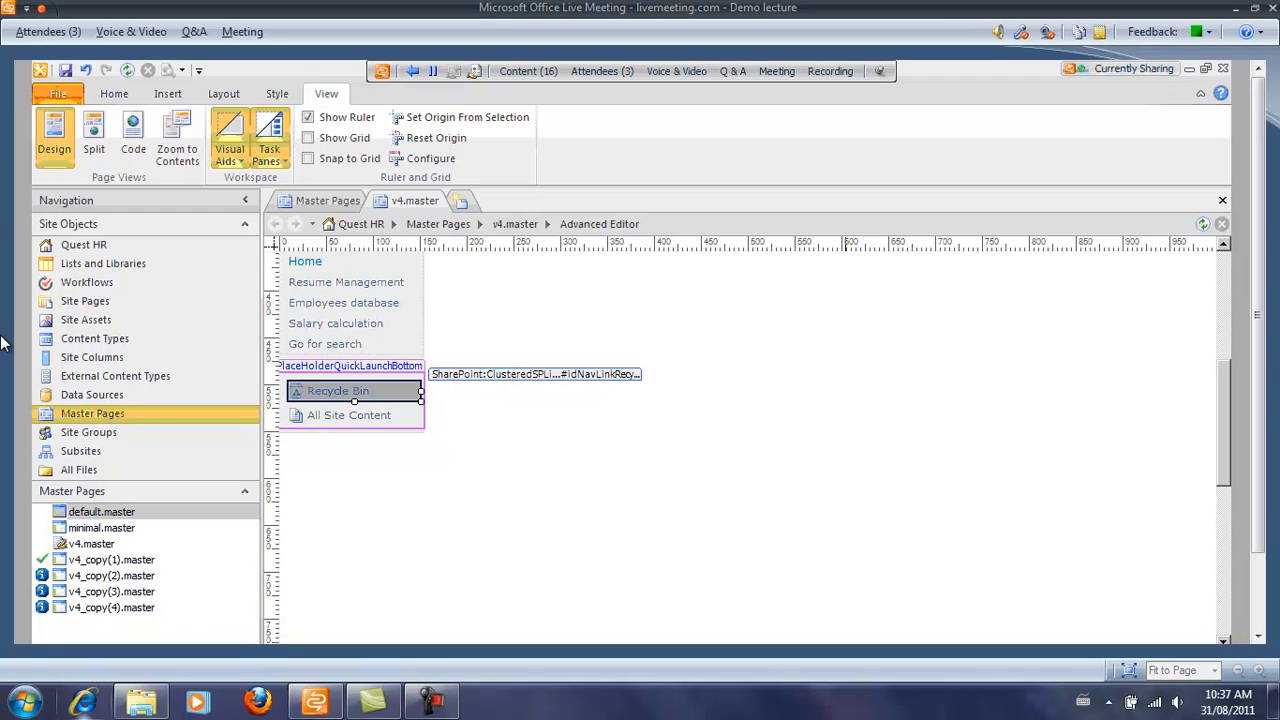
{"action": "left_click", "coordinate": [845, 642]}
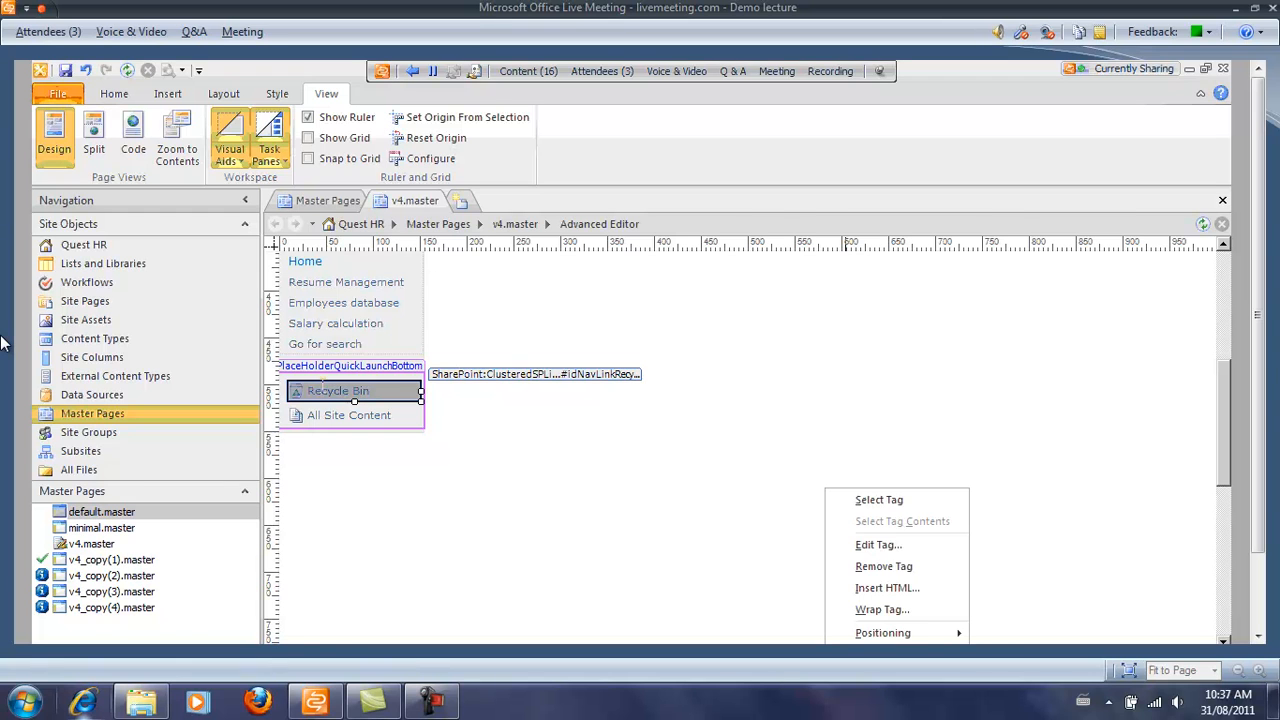
{"action": "left_click", "coordinate": [322, 389]}
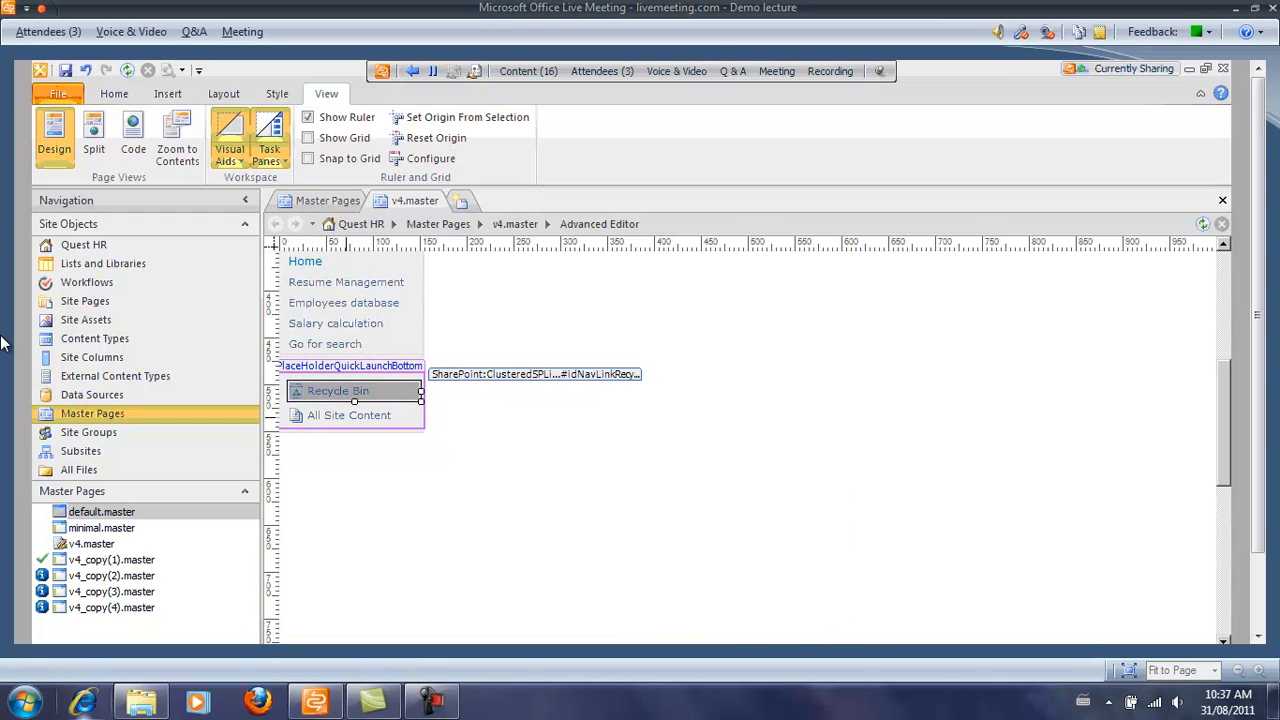
{"action": "left_click", "coordinate": [892, 642]}
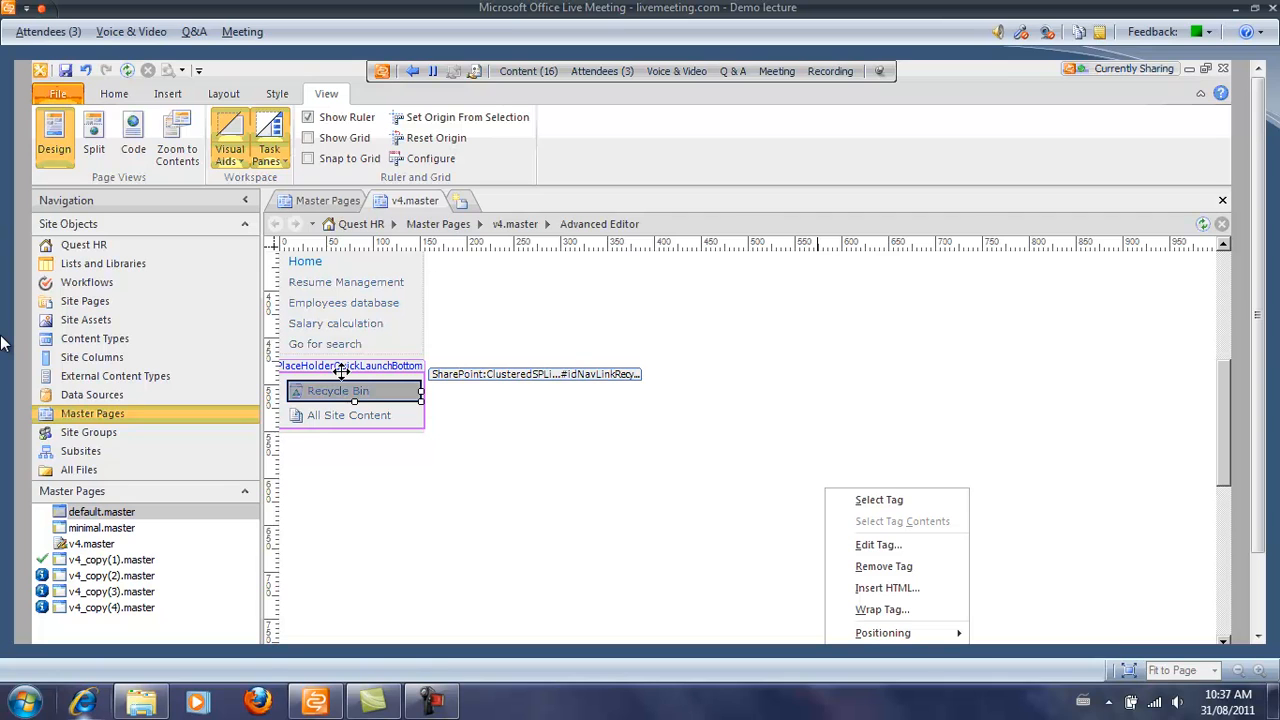
{"action": "left_click", "coordinate": [880, 567]}
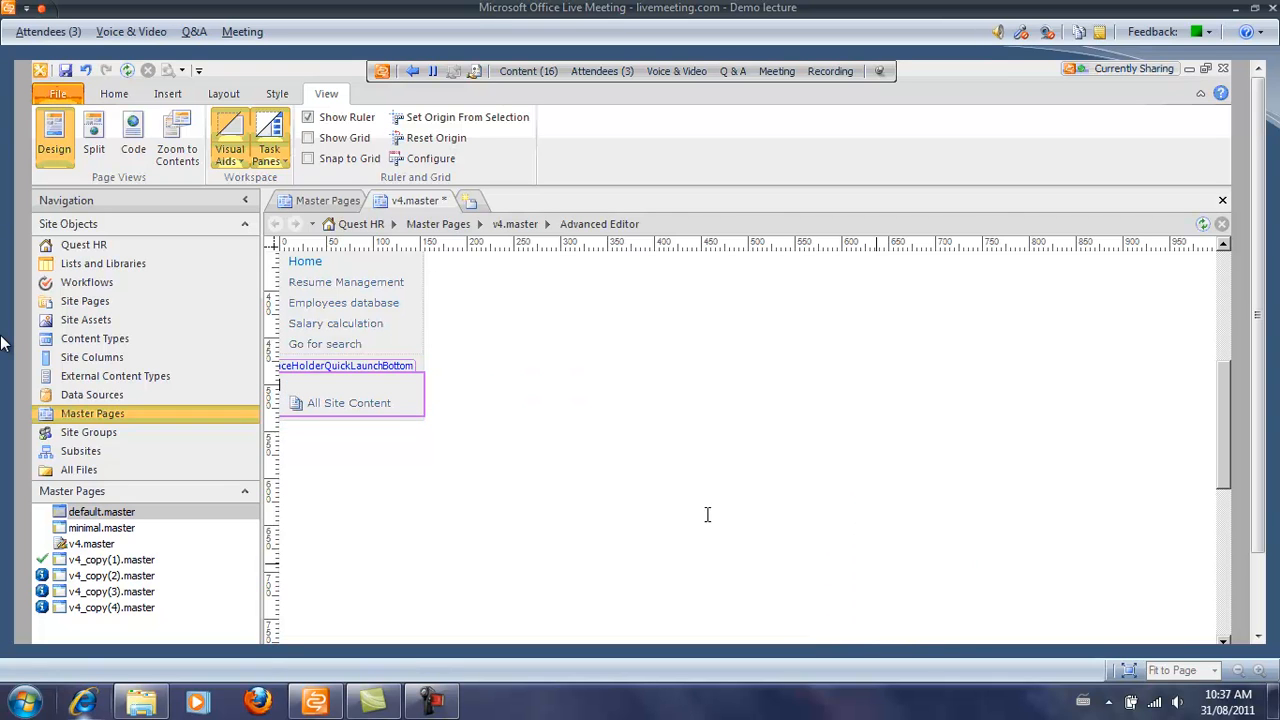
{"action": "left_click", "coordinate": [381, 403]}
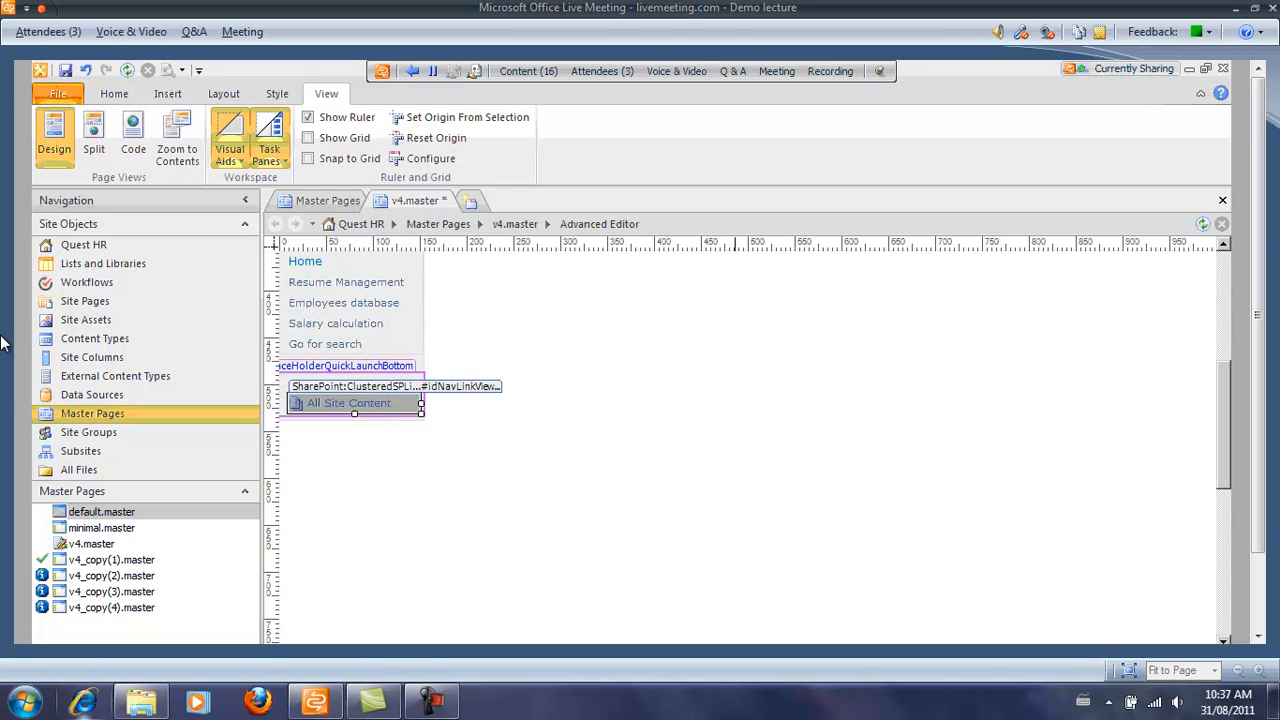
{"action": "right_click", "coordinate": [826, 590]}
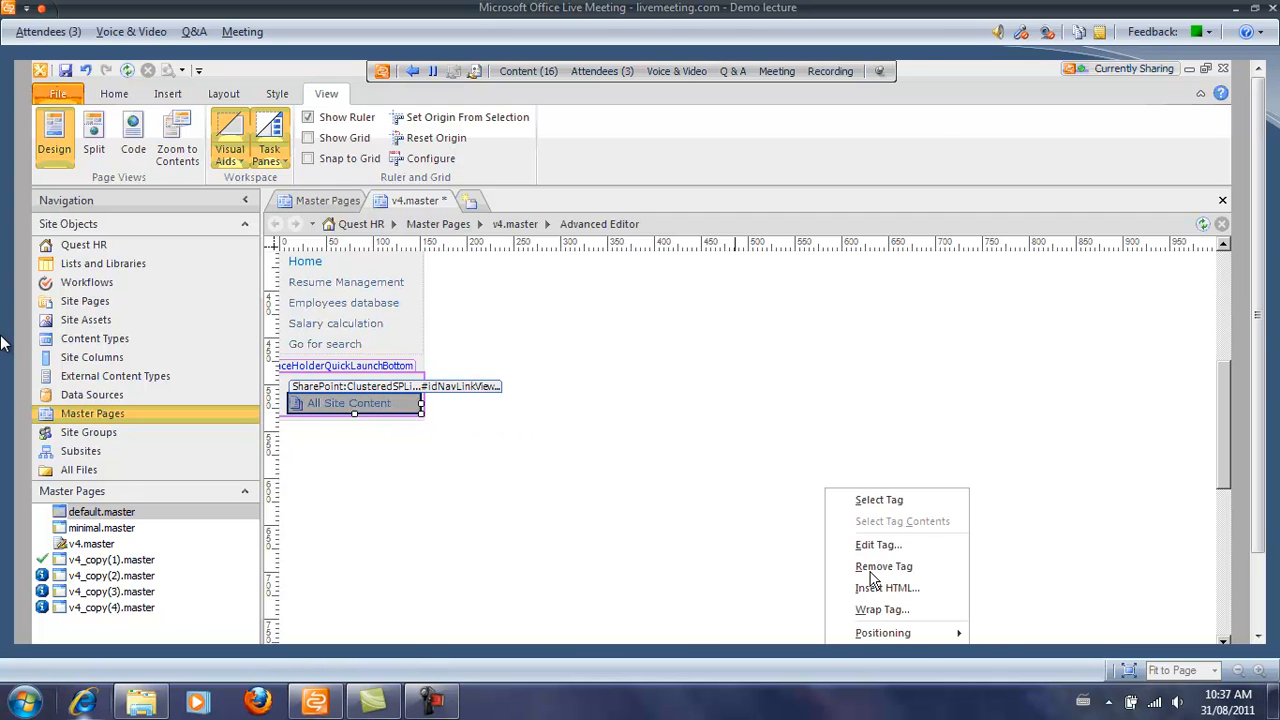
{"action": "left_click", "coordinate": [872, 569]}
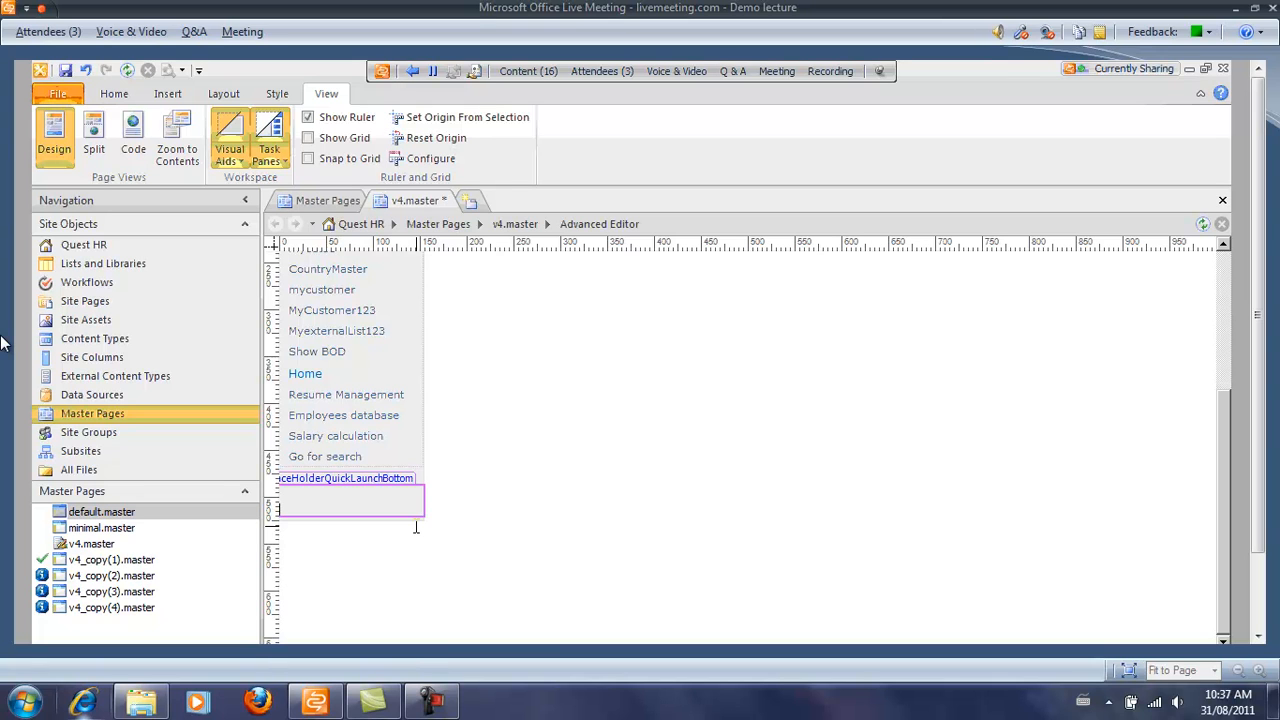
Select the emptied PlaceHolderQuickLaunchBottom placeholder and bring up its tag actions.
{"action": "left_click", "coordinate": [388, 481]}
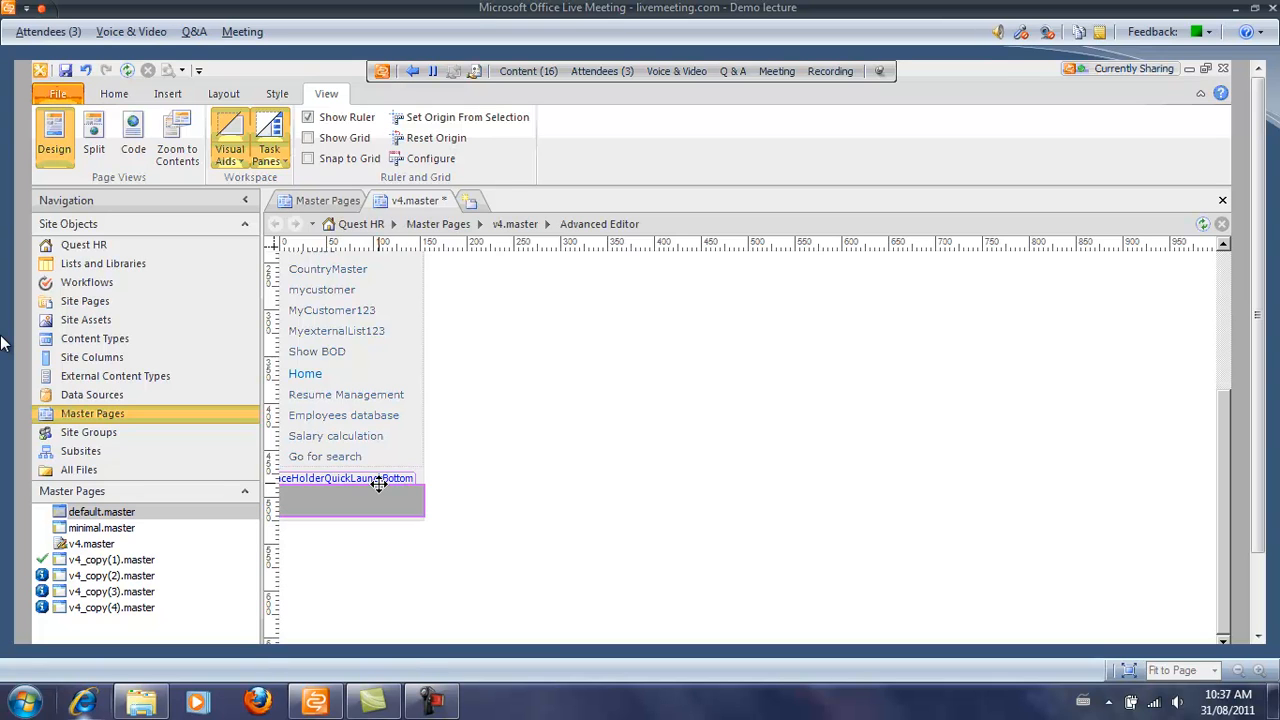
{"action": "right_click", "coordinate": [379, 483]}
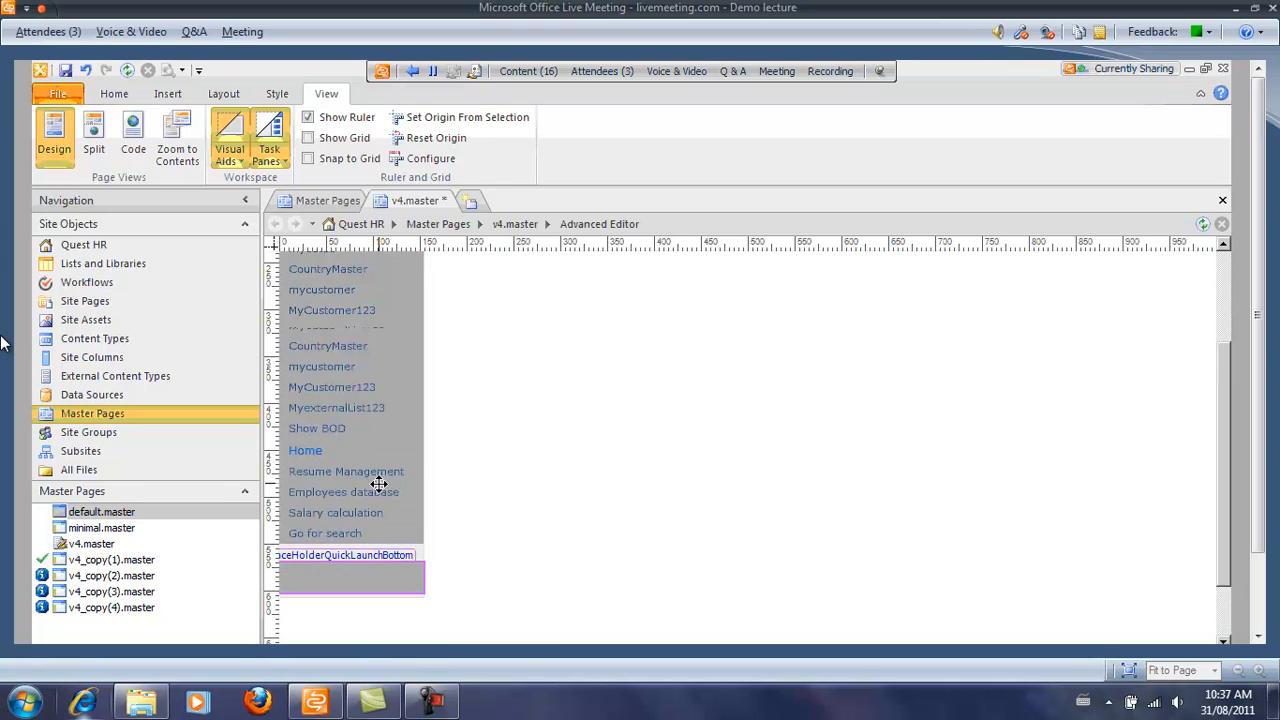
{"action": "left_click", "coordinate": [336, 566]}
{"action": "right_click", "coordinate": [332, 568]}
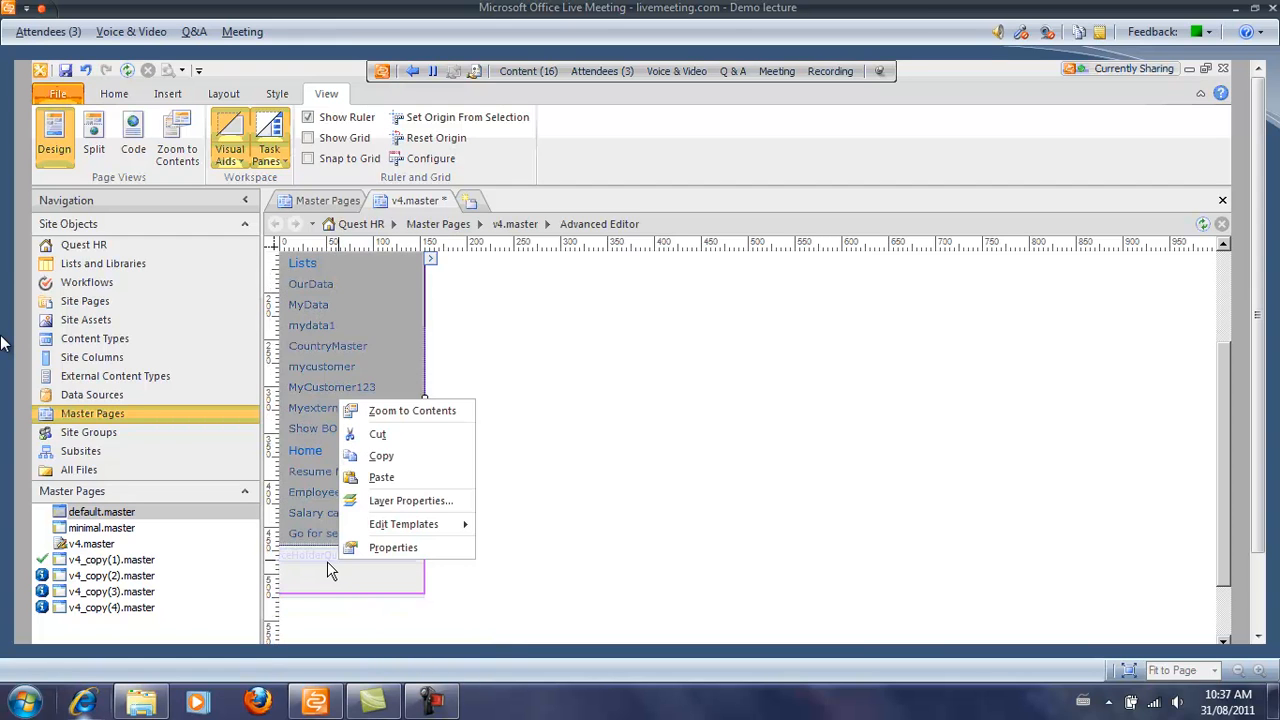
{"action": "left_click", "coordinate": [323, 558]}
{"action": "right_click", "coordinate": [323, 557]}
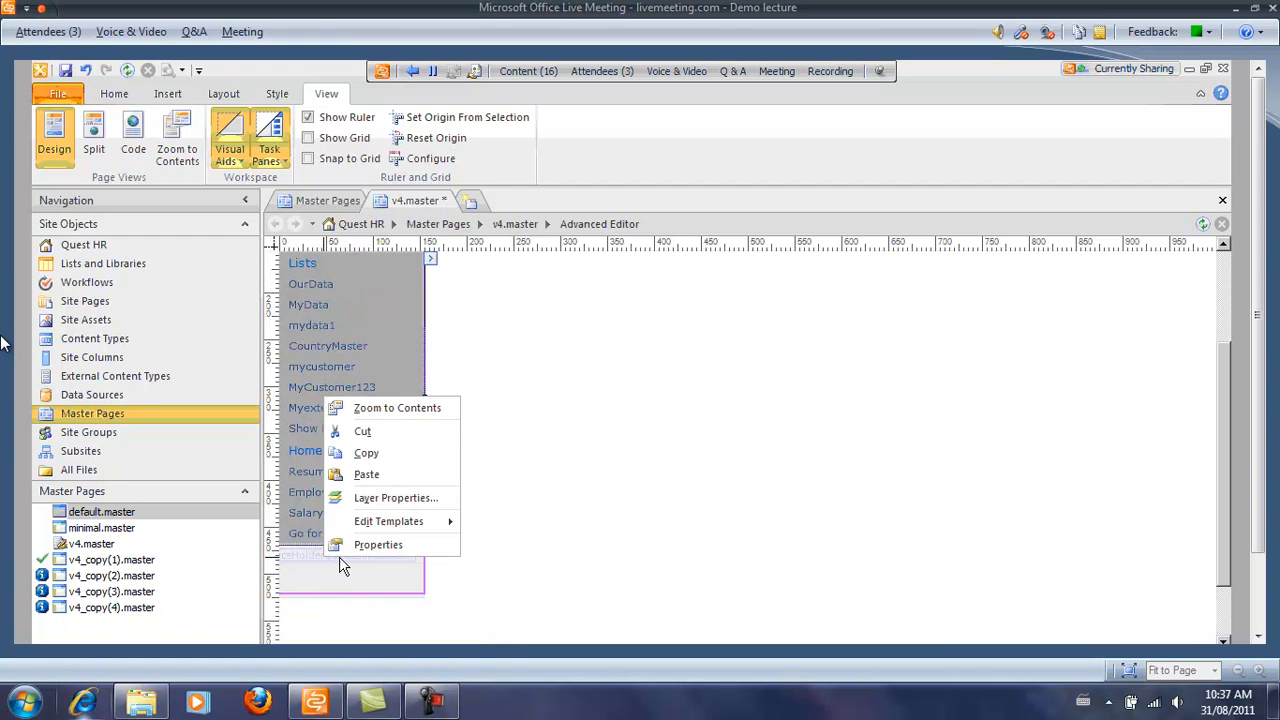
{"action": "left_click", "coordinate": [340, 558]}
{"action": "right_click", "coordinate": [943, 641]}
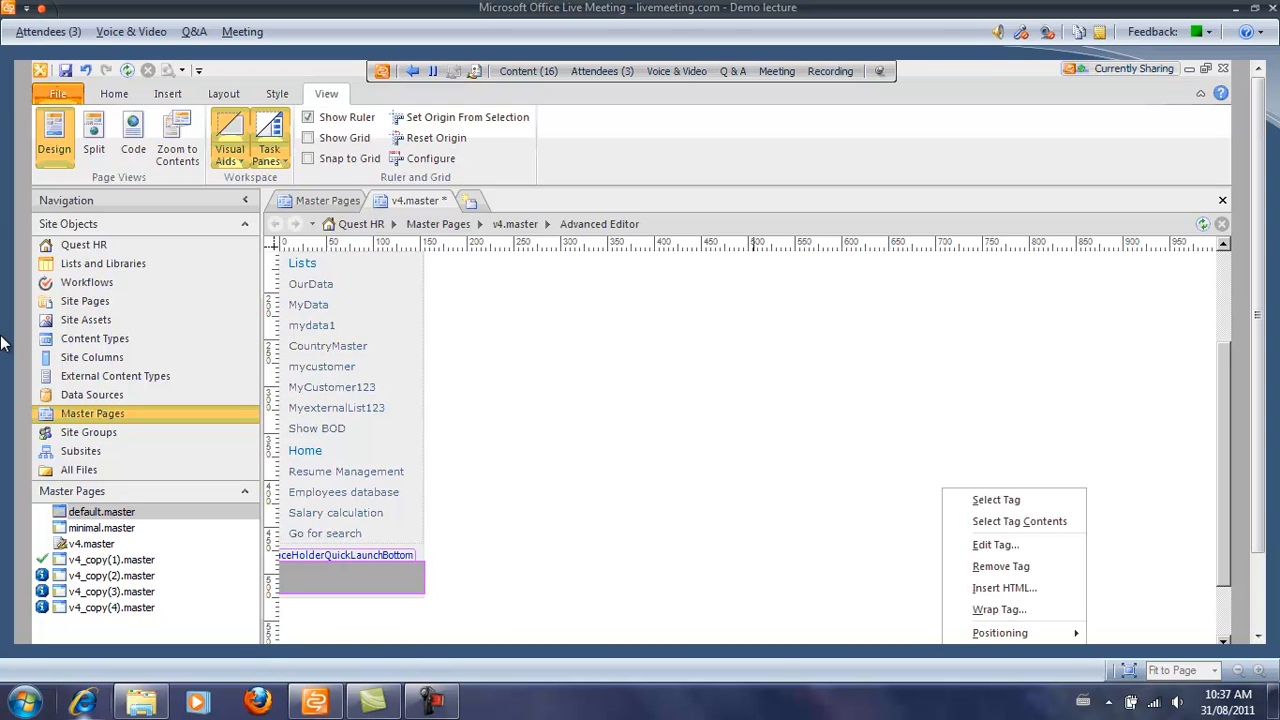
Set PlaceHolderQuickLaunchBottom's Visible tag property to False and save v4.master.
{"action": "left_click", "coordinate": [995, 544]}
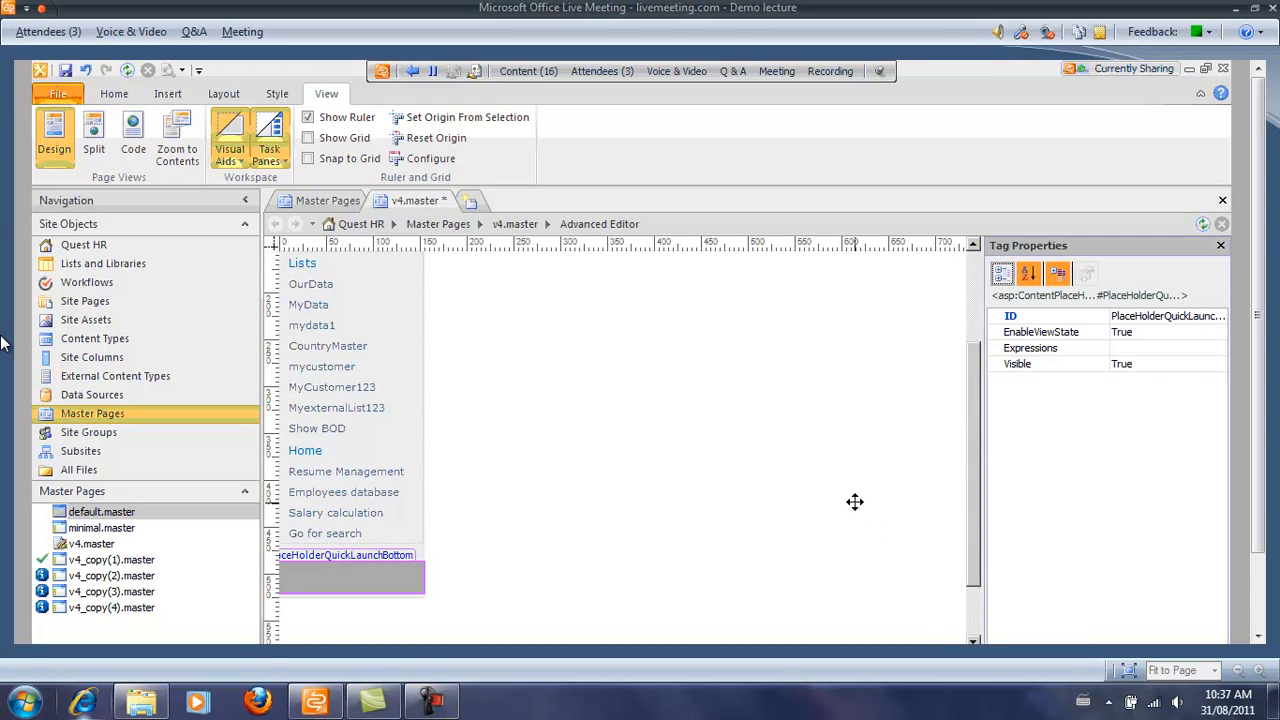
{"action": "left_click", "coordinate": [1150, 366]}
{"action": "left_click", "coordinate": [1218, 368]}
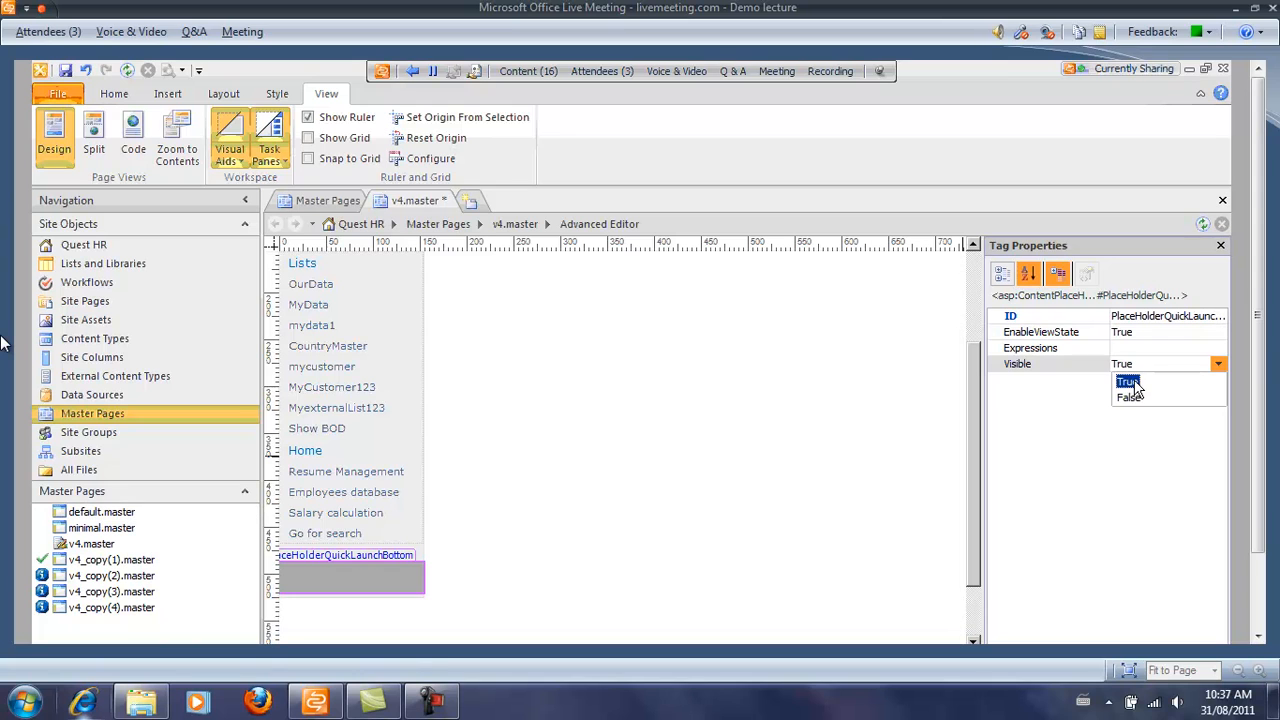
{"action": "left_click", "coordinate": [1129, 399]}
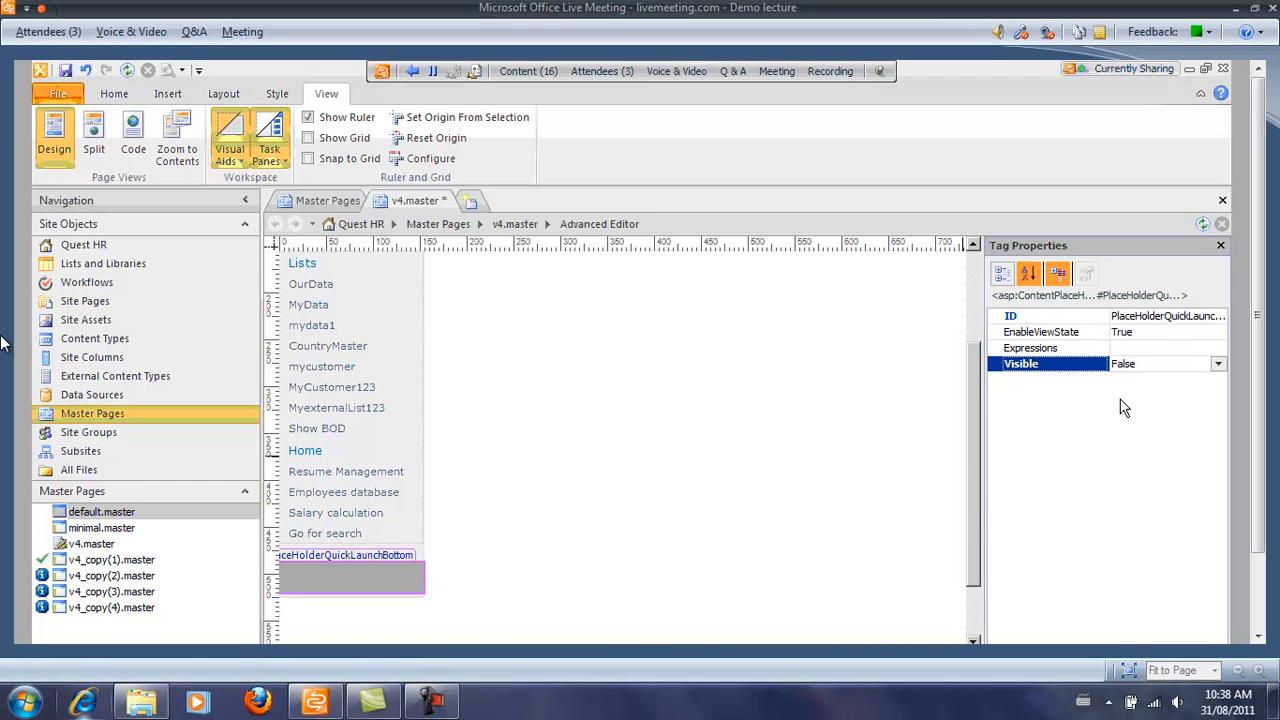
{"action": "left_click", "coordinate": [64, 72]}
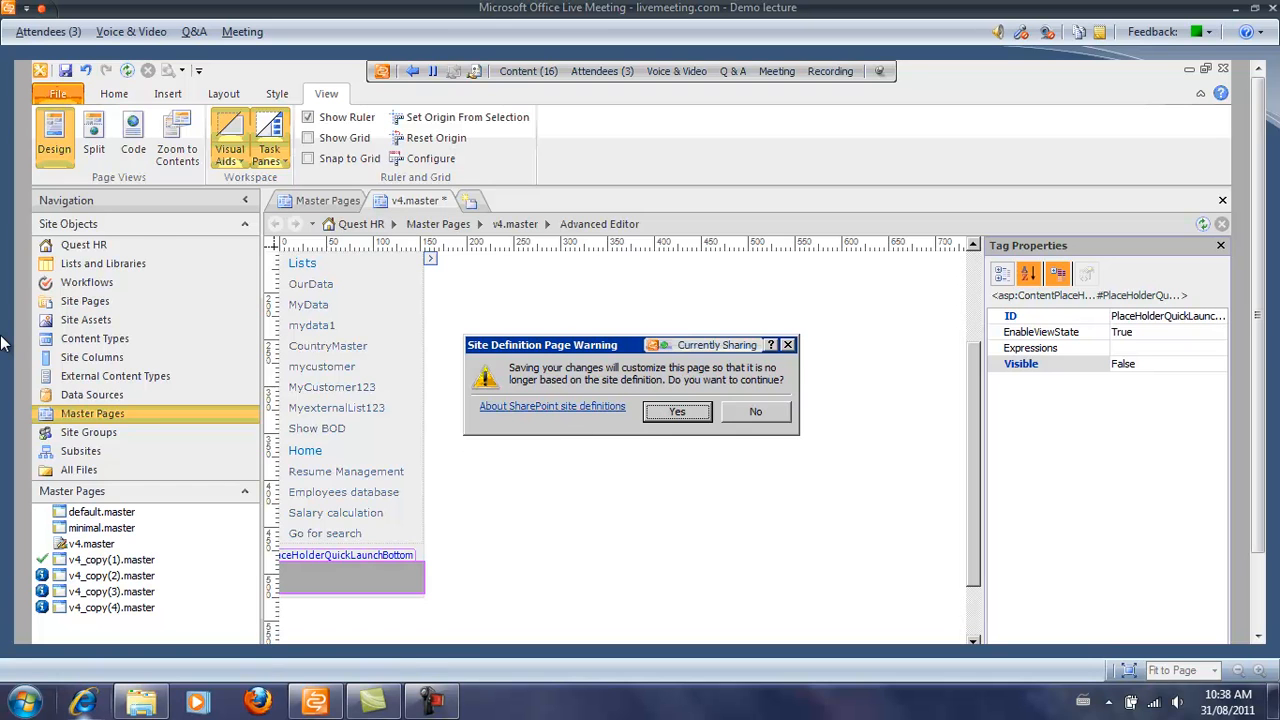
Confirm the Site Definition Page Warning with Yes so v4.master saves as customized.
{"action": "key", "text": "alt+Tab"}
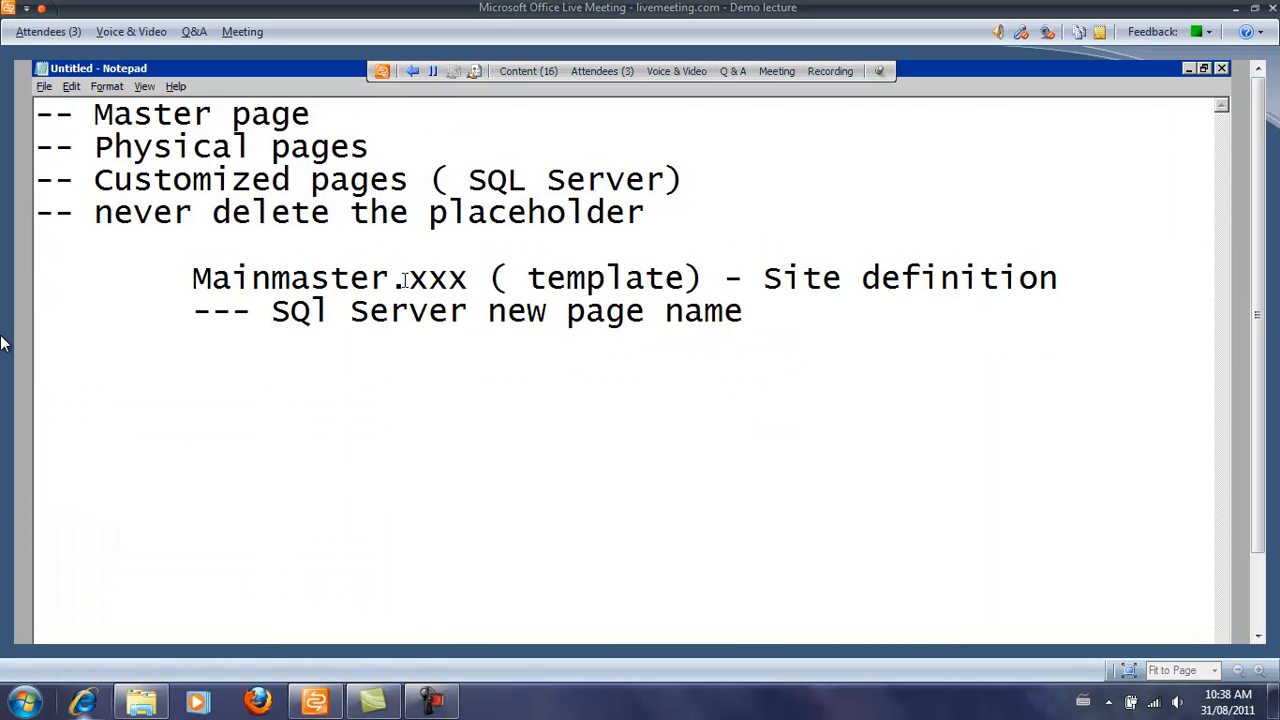
{"action": "left_click_drag", "start_coordinate": [404, 280], "coordinate": [1053, 288]}
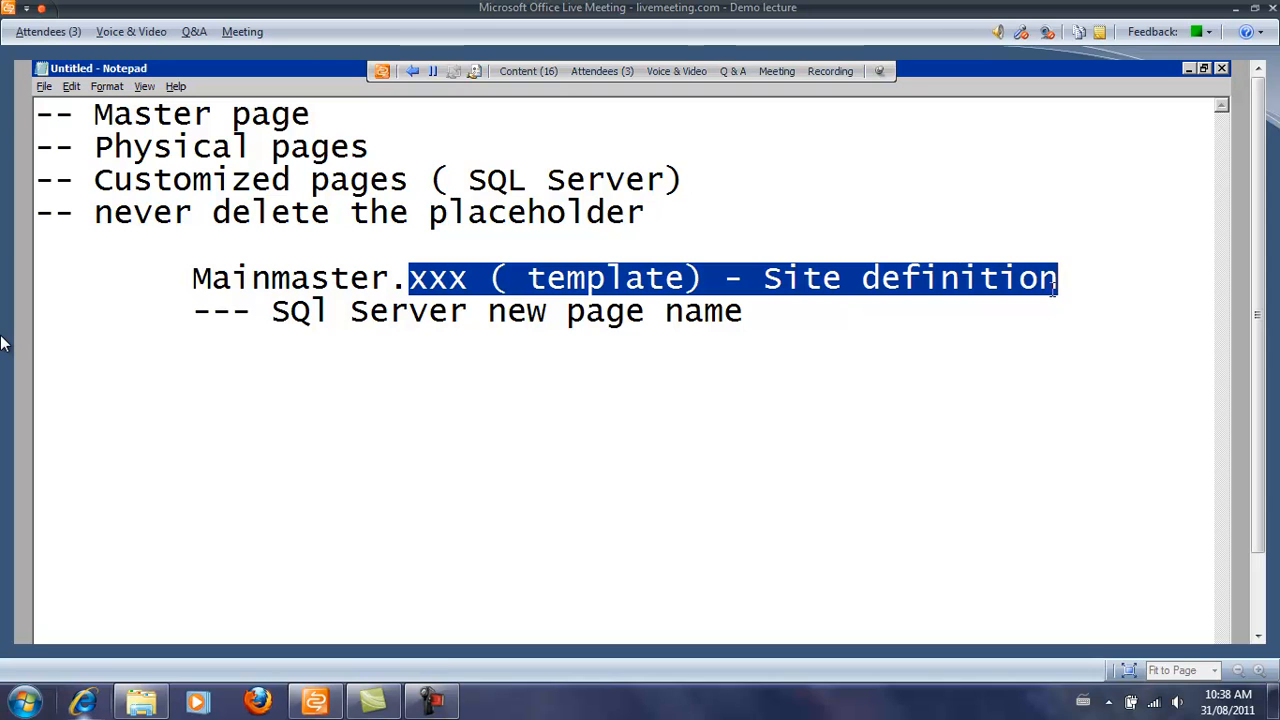
{"action": "key", "text": "alt+Tab"}
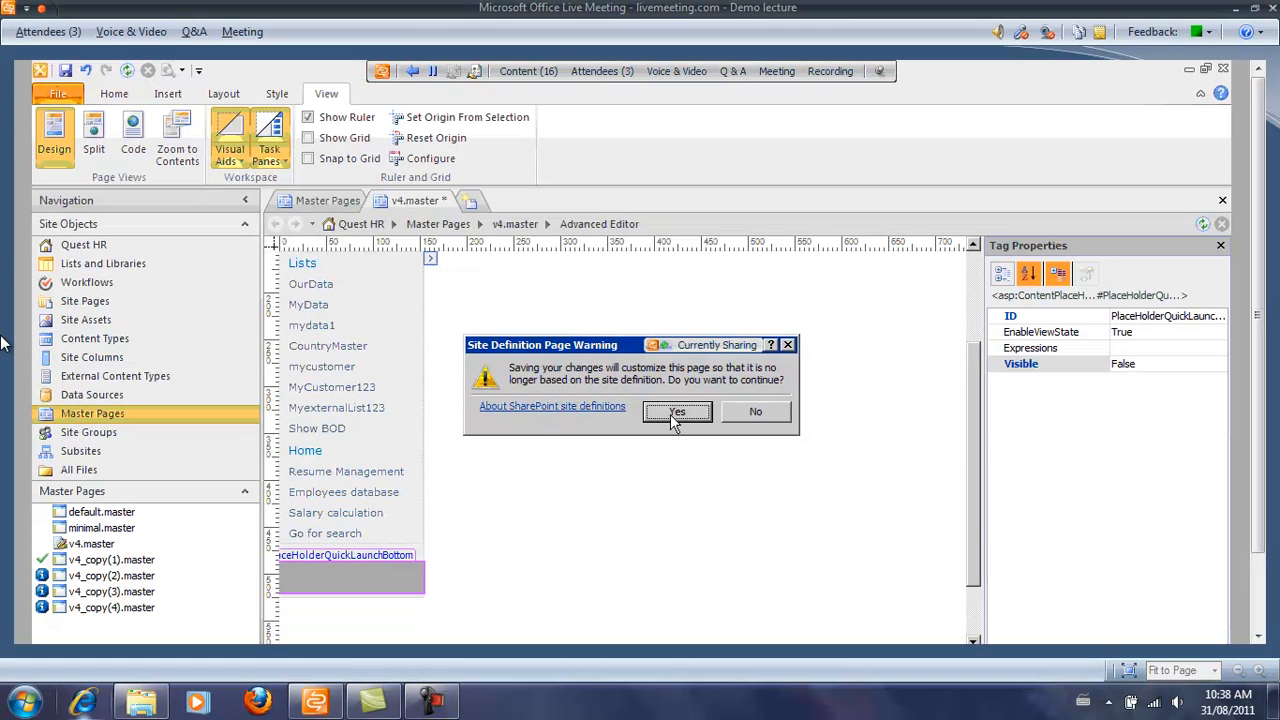
{"action": "left_click", "coordinate": [676, 413]}
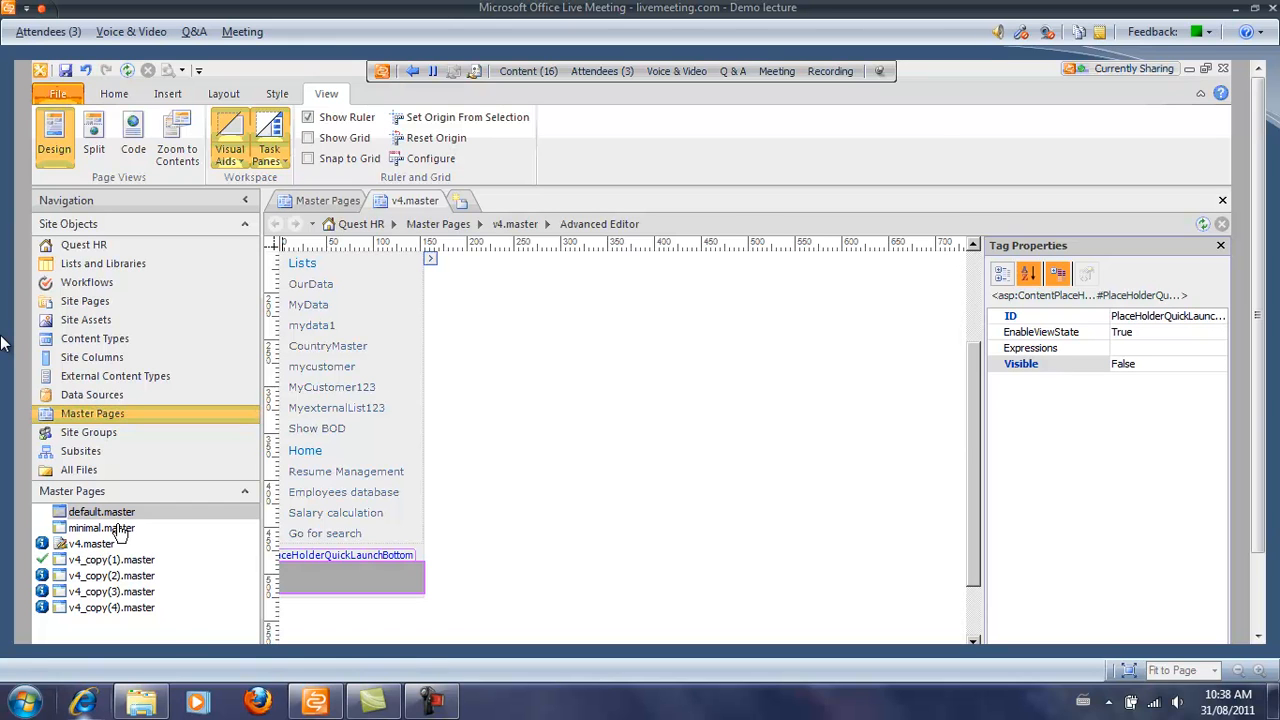
Check v4.master out, then check it back in and confirm with OK.
{"action": "right_click", "coordinate": [95, 545]}
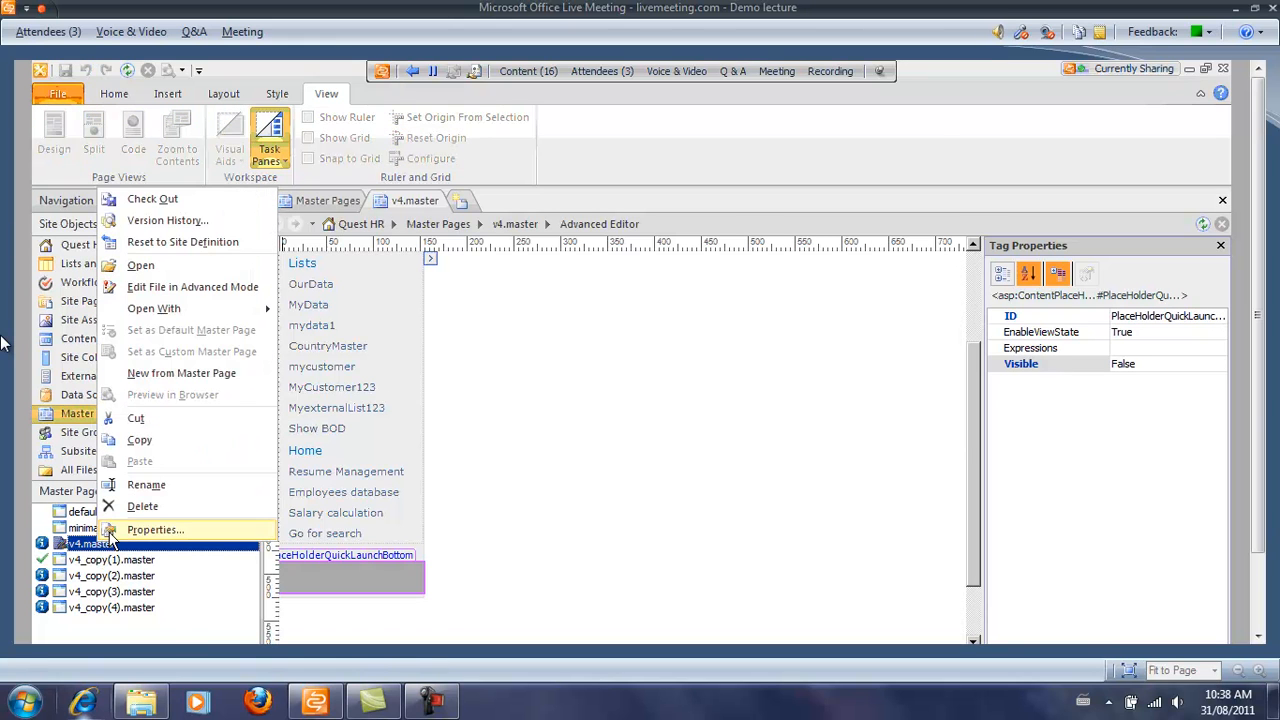
{"action": "left_click", "coordinate": [200, 197]}
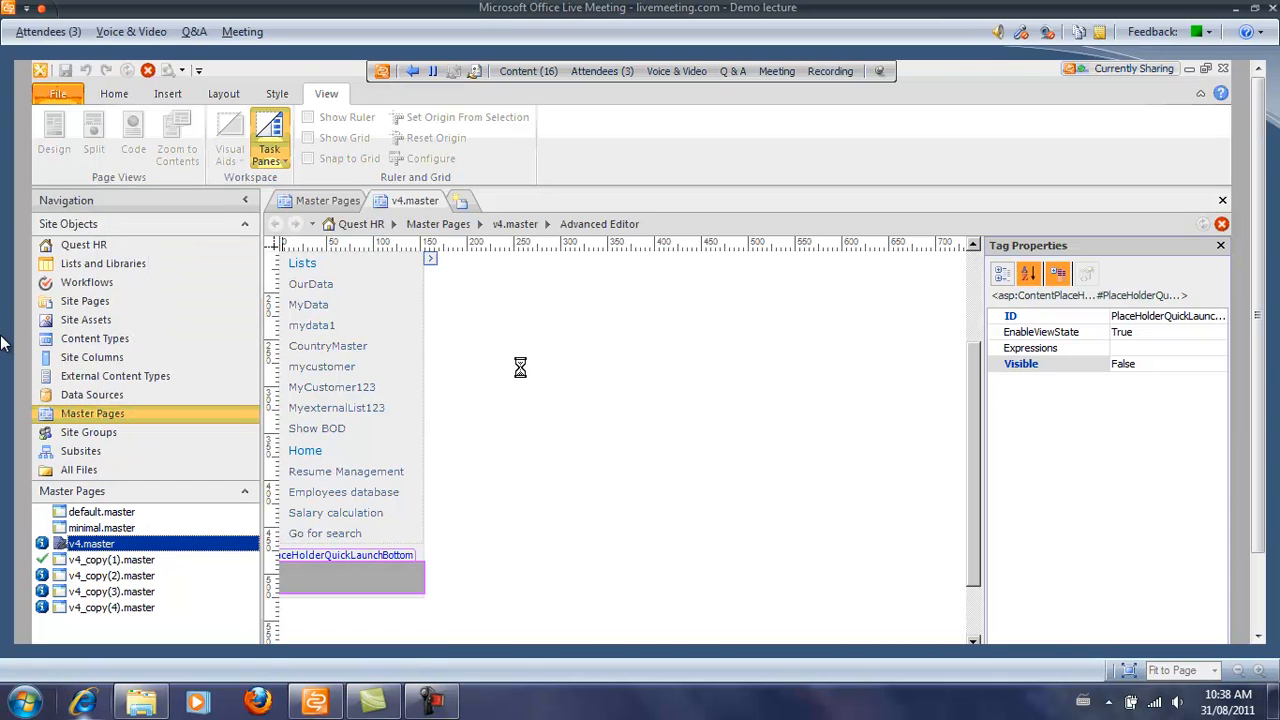
{"action": "right_click", "coordinate": [103, 550]}
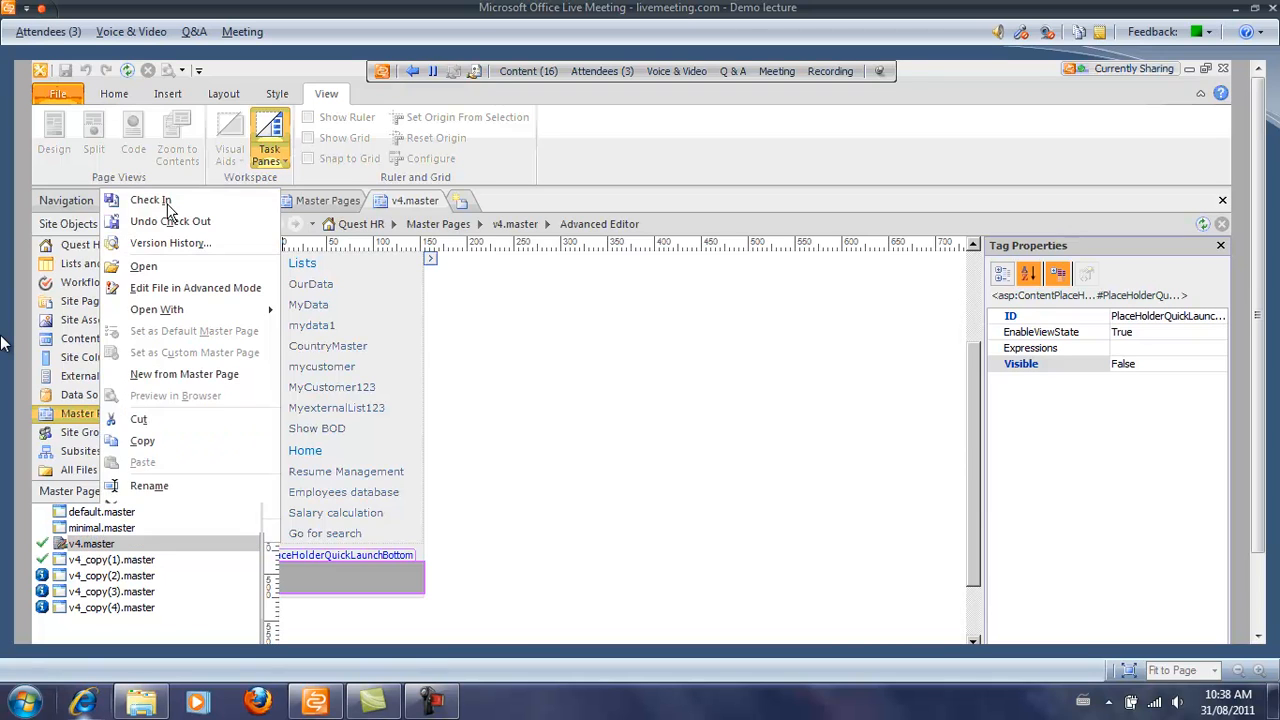
{"action": "left_click", "coordinate": [169, 205]}
{"action": "left_click", "coordinate": [640, 489]}
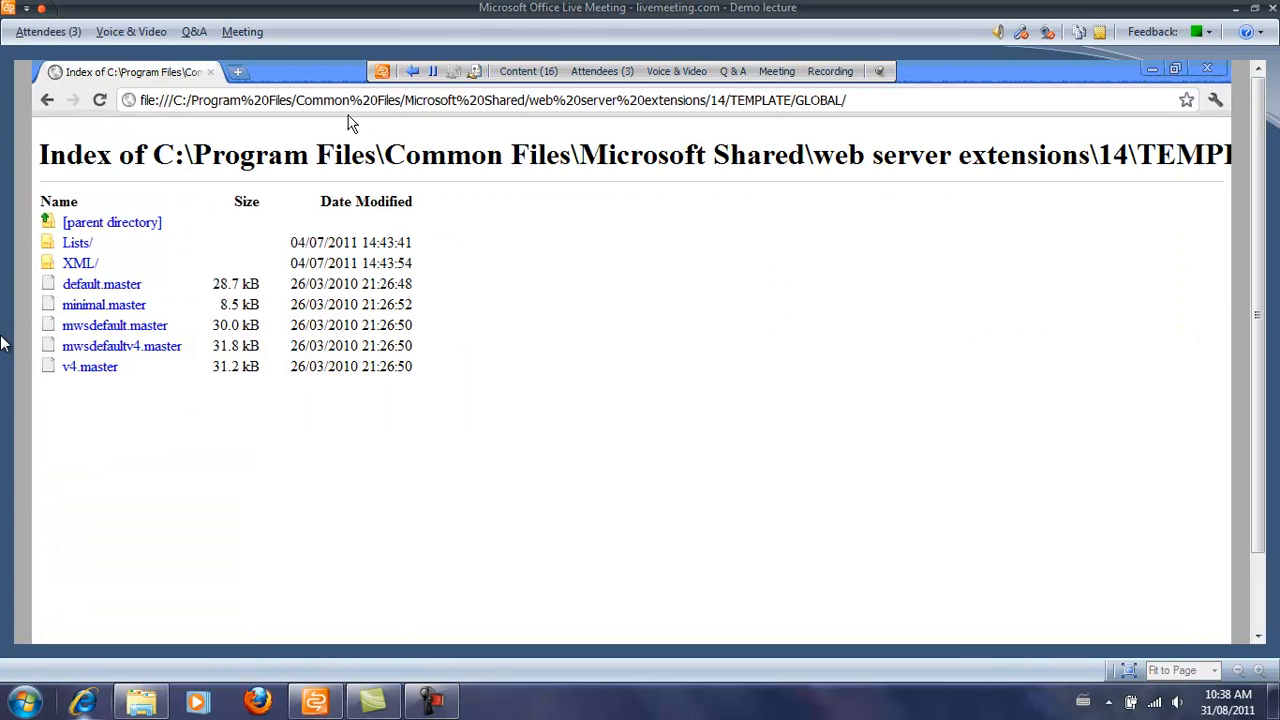
Load the Quest HR - Home bookmark in a new Chrome tab and scroll the live page.
{"action": "left_click", "coordinate": [238, 76]}
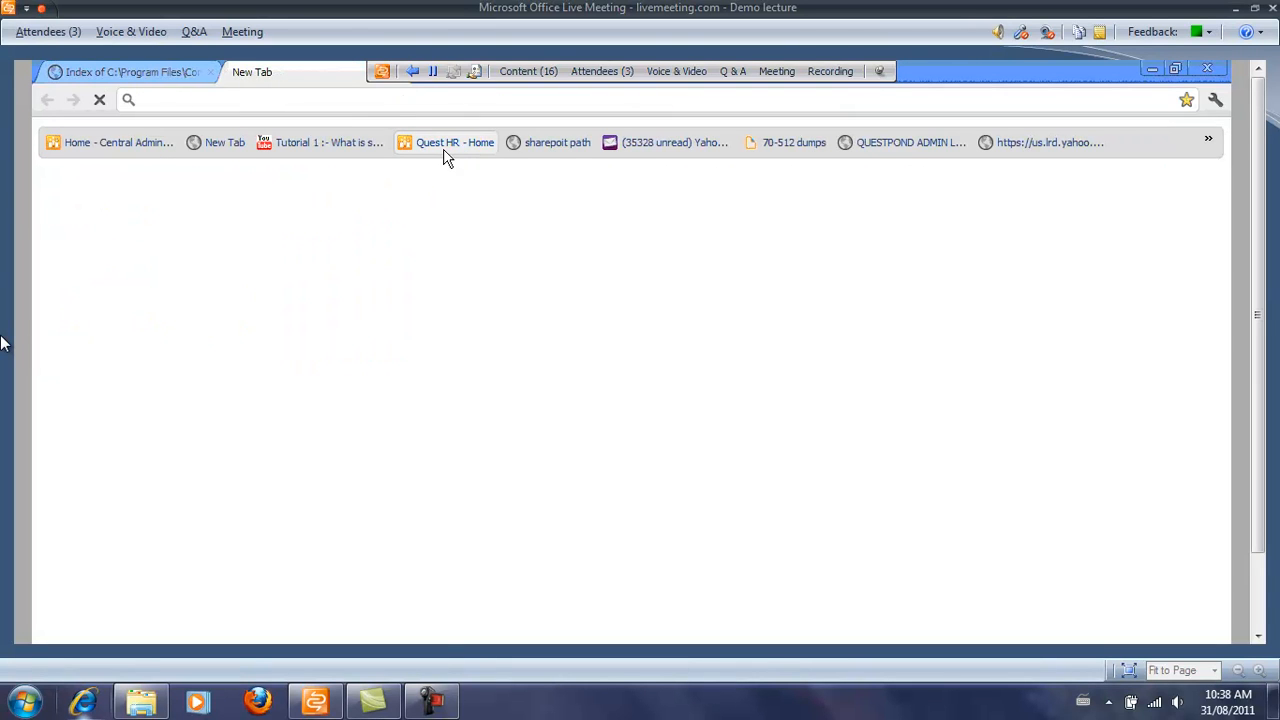
{"action": "left_click", "coordinate": [443, 145]}
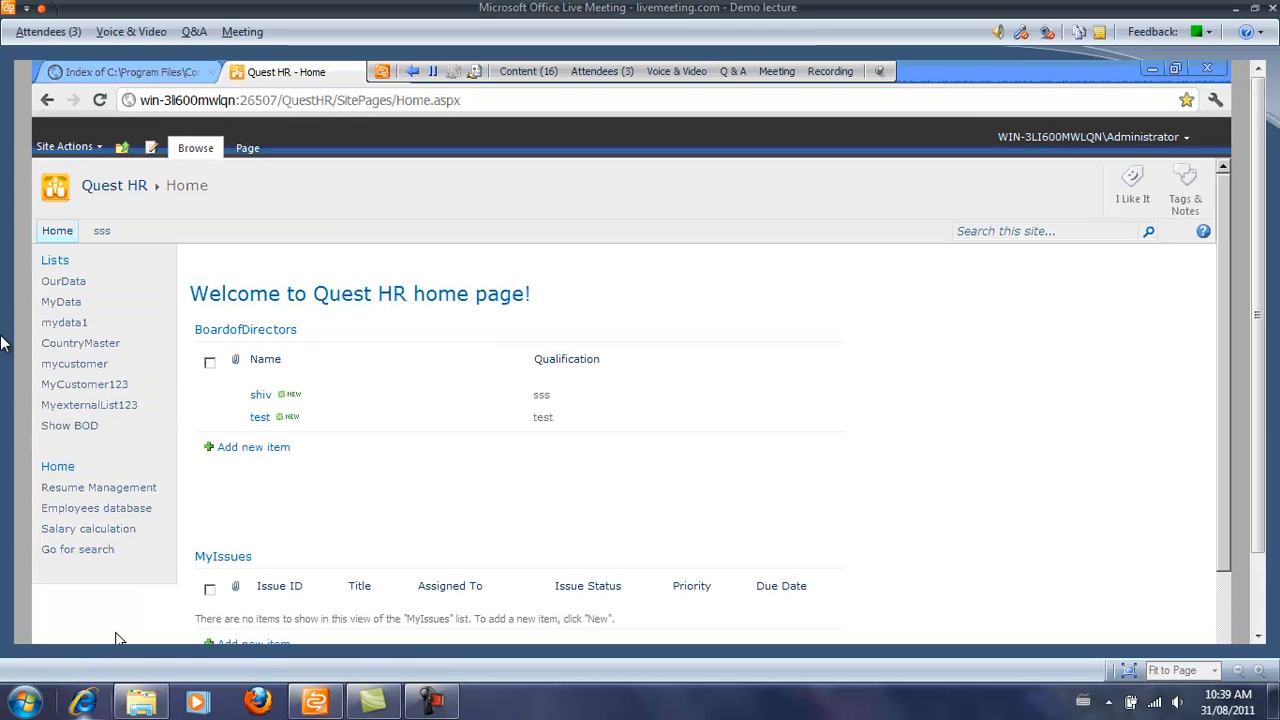
{"action": "scroll", "coordinate": [188, 597], "scroll_direction": "down", "scroll_amount": 2}
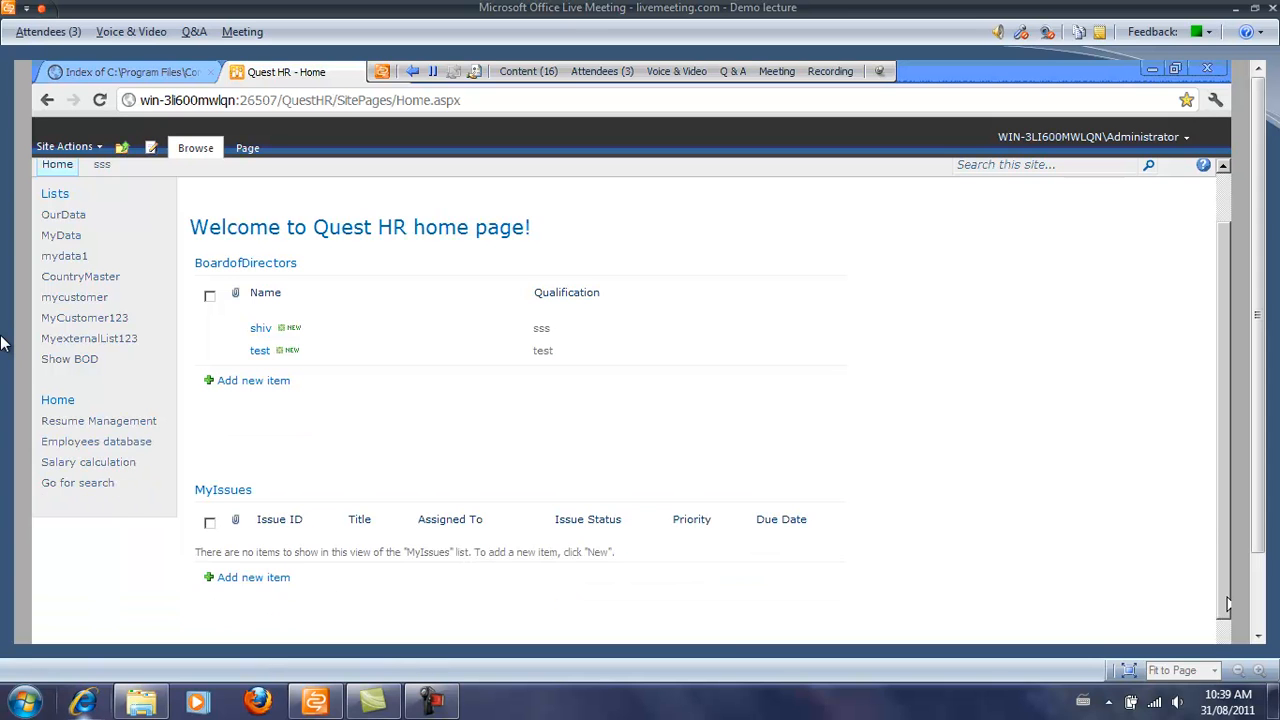
{"action": "left_click_drag", "start_coordinate": [1227, 601], "coordinate": [1217, 515]}
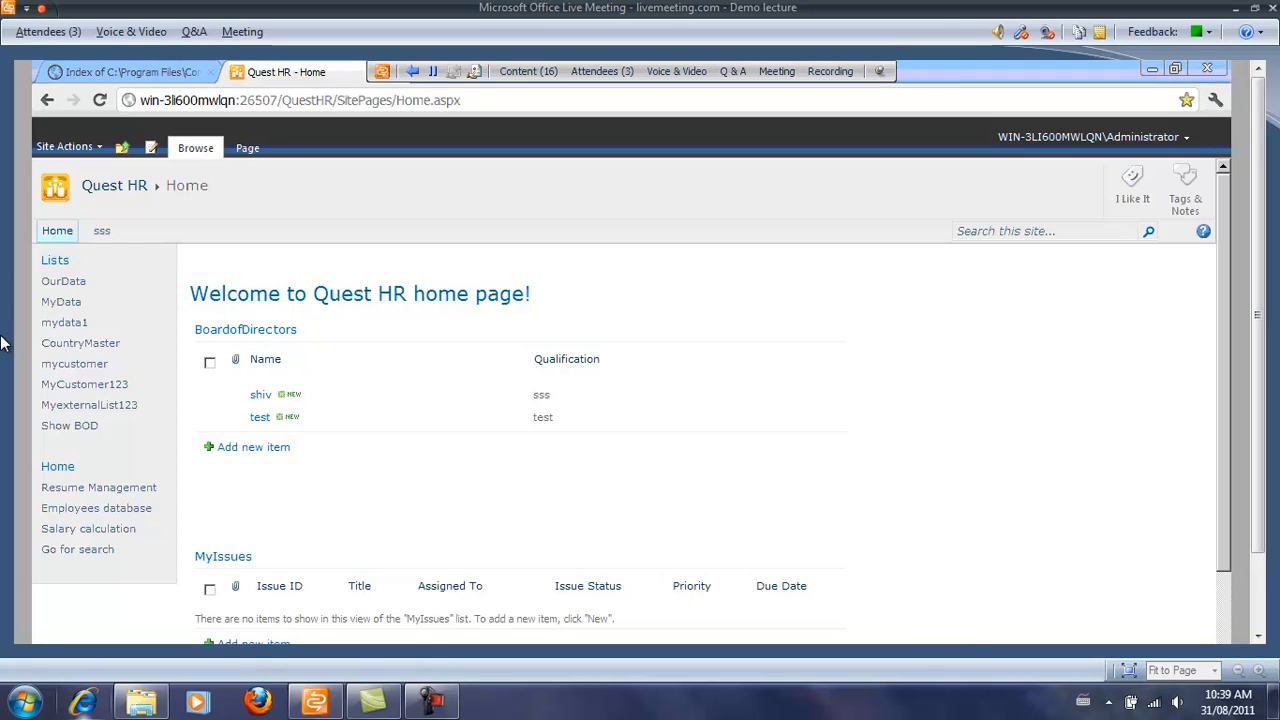
{"action": "left_click", "coordinate": [632, 642]}
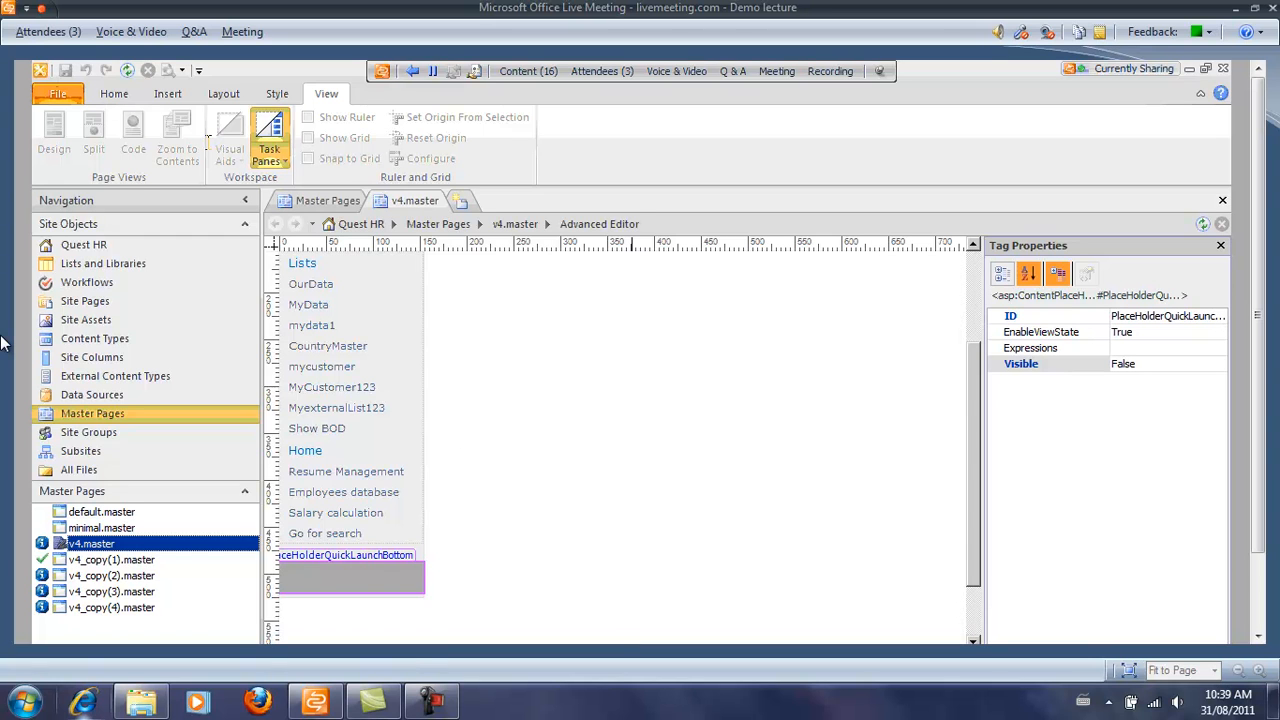
View AboutUs.aspx's properties in Site Pages, then open its settings page.
{"action": "right_click", "coordinate": [103, 550]}
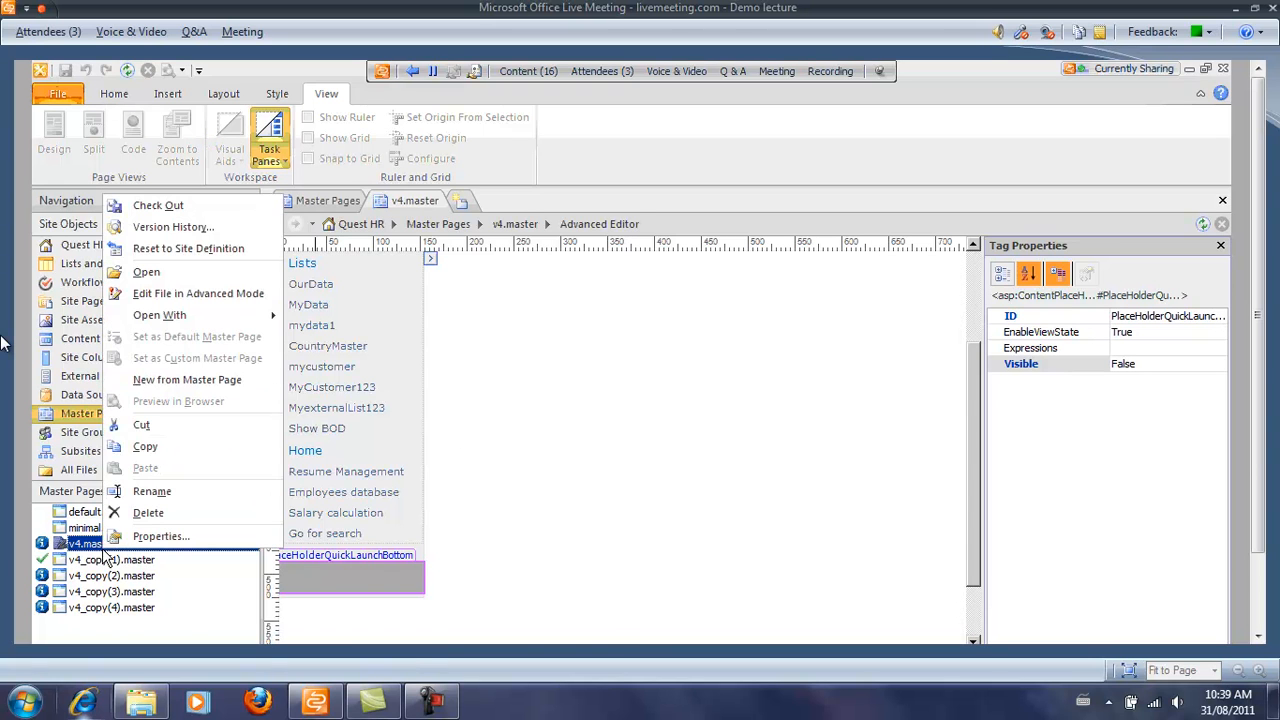
{"action": "left_click", "coordinate": [200, 620]}
{"action": "left_click", "coordinate": [91, 303]}
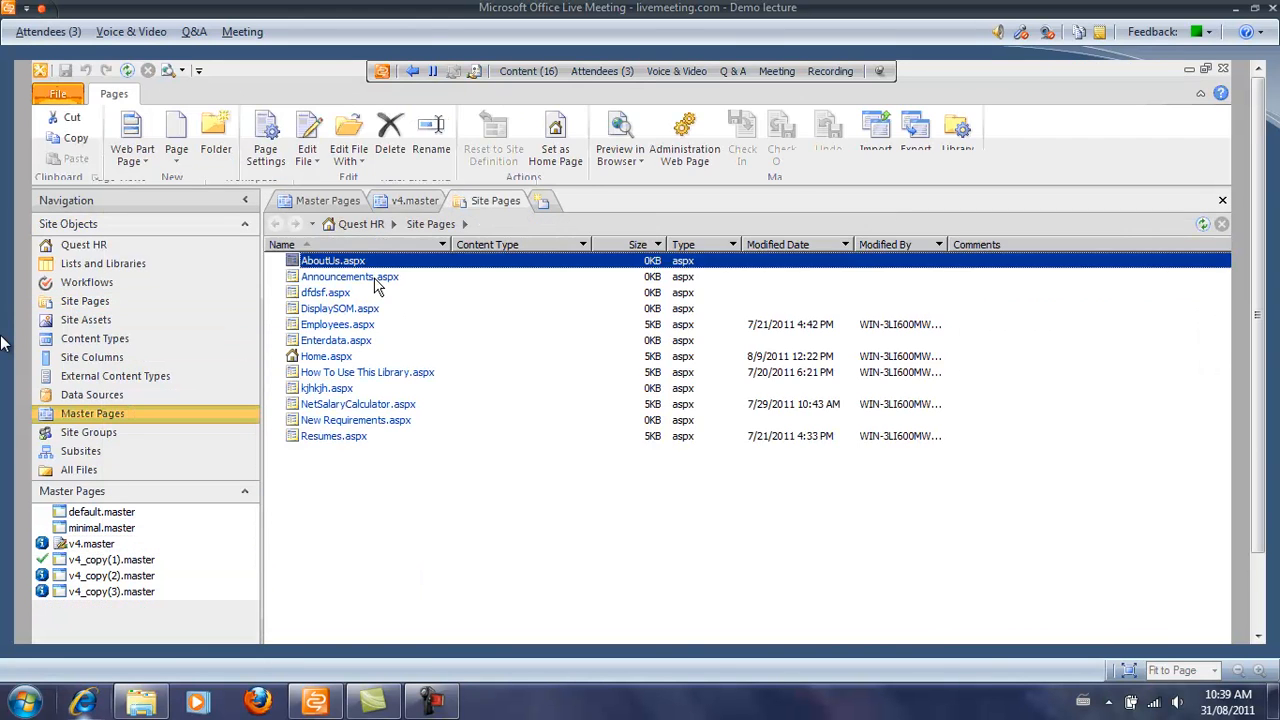
{"action": "right_click", "coordinate": [376, 262]}
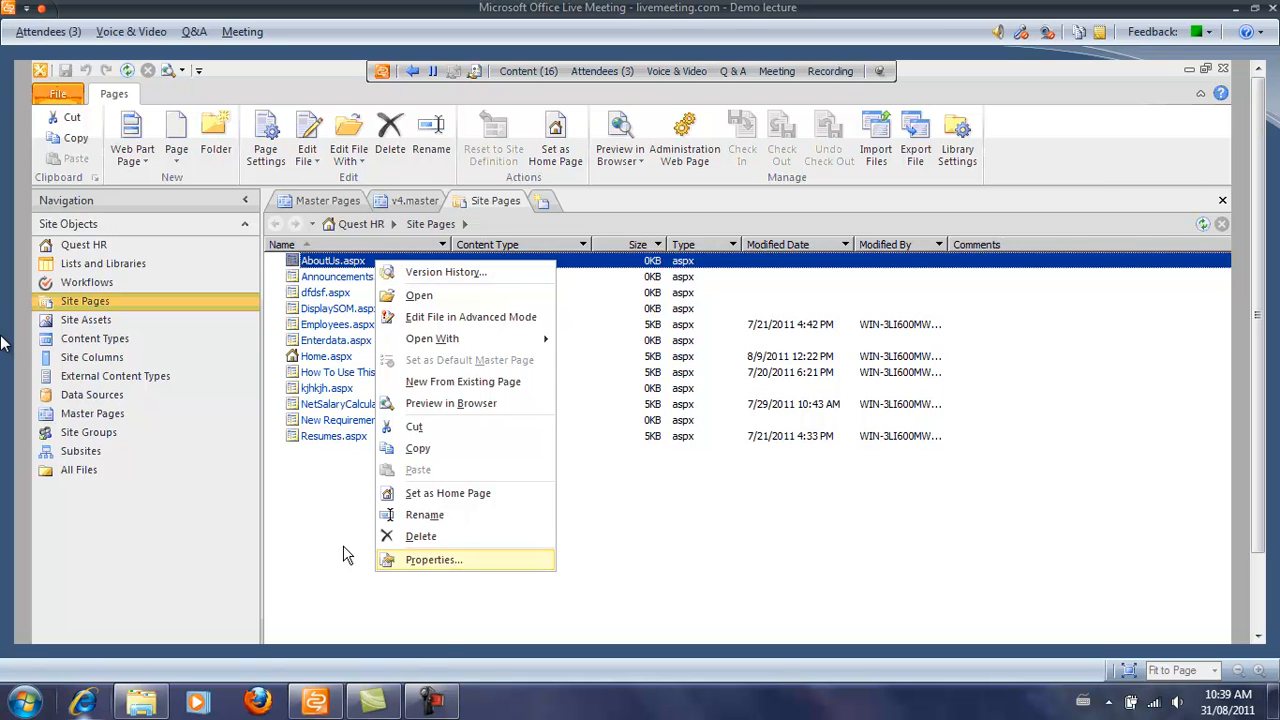
{"action": "left_click", "coordinate": [452, 566]}
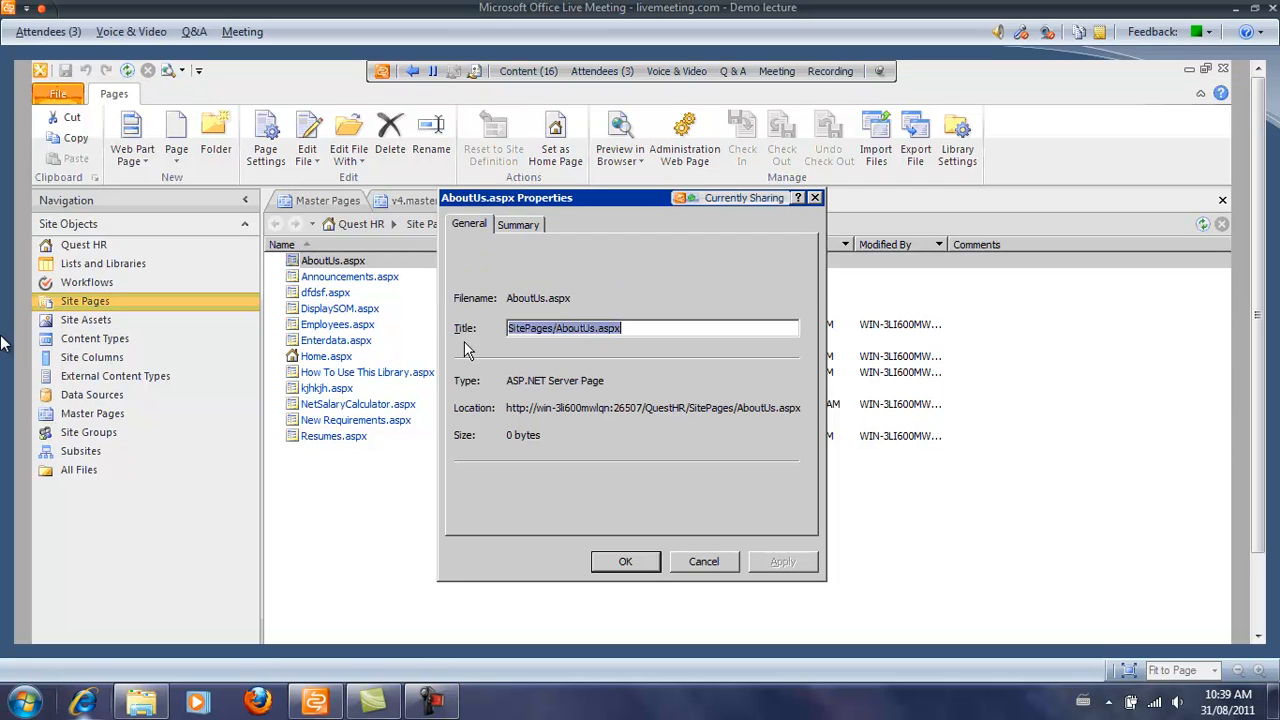
{"action": "left_click", "coordinate": [703, 561]}
{"action": "left_click", "coordinate": [362, 262]}
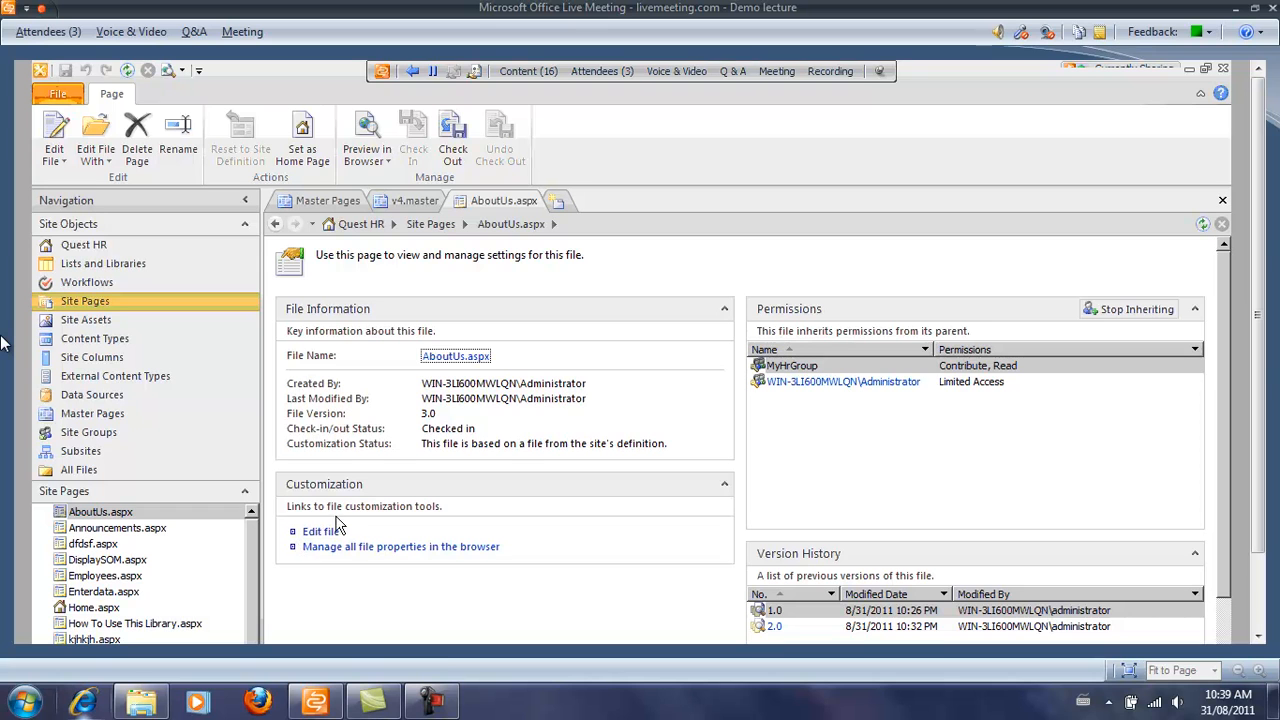
Open v4.master's settings page (version 51.0, customized) and show its Reset to Site Definition option.
{"action": "left_click", "coordinate": [410, 205]}
{"action": "left_click", "coordinate": [92, 543]}
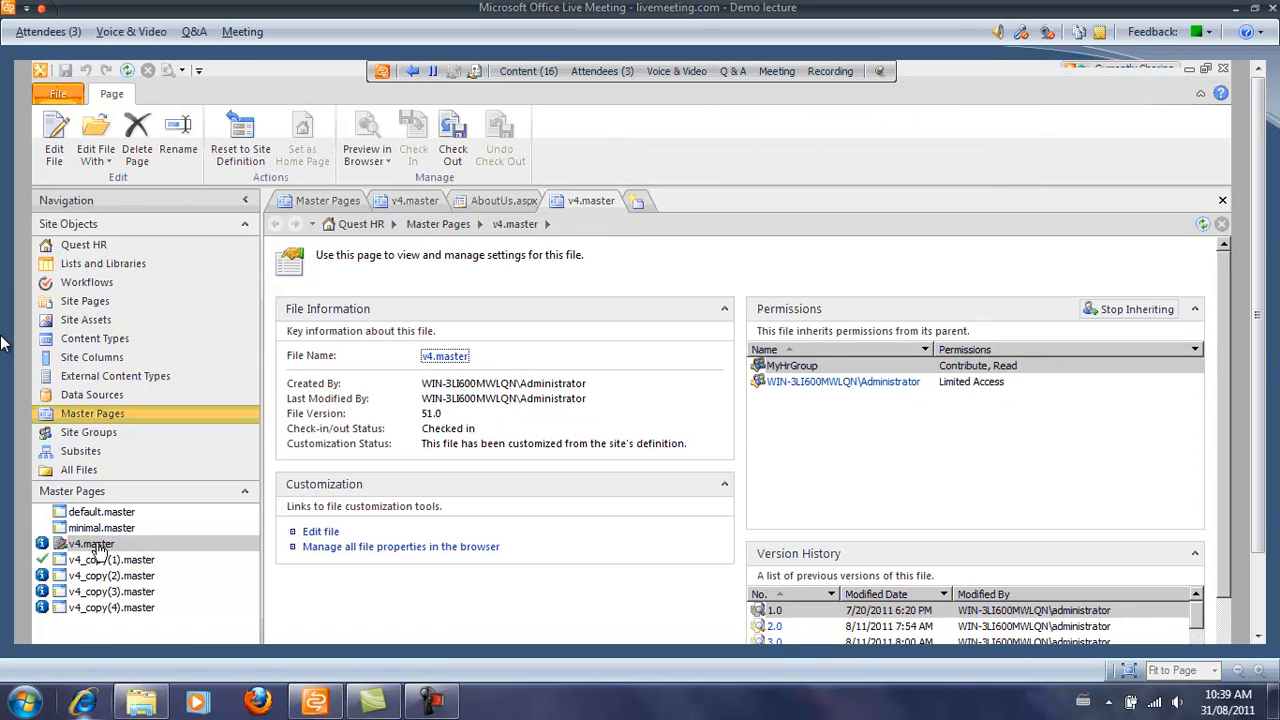
{"action": "right_click", "coordinate": [98, 549]}
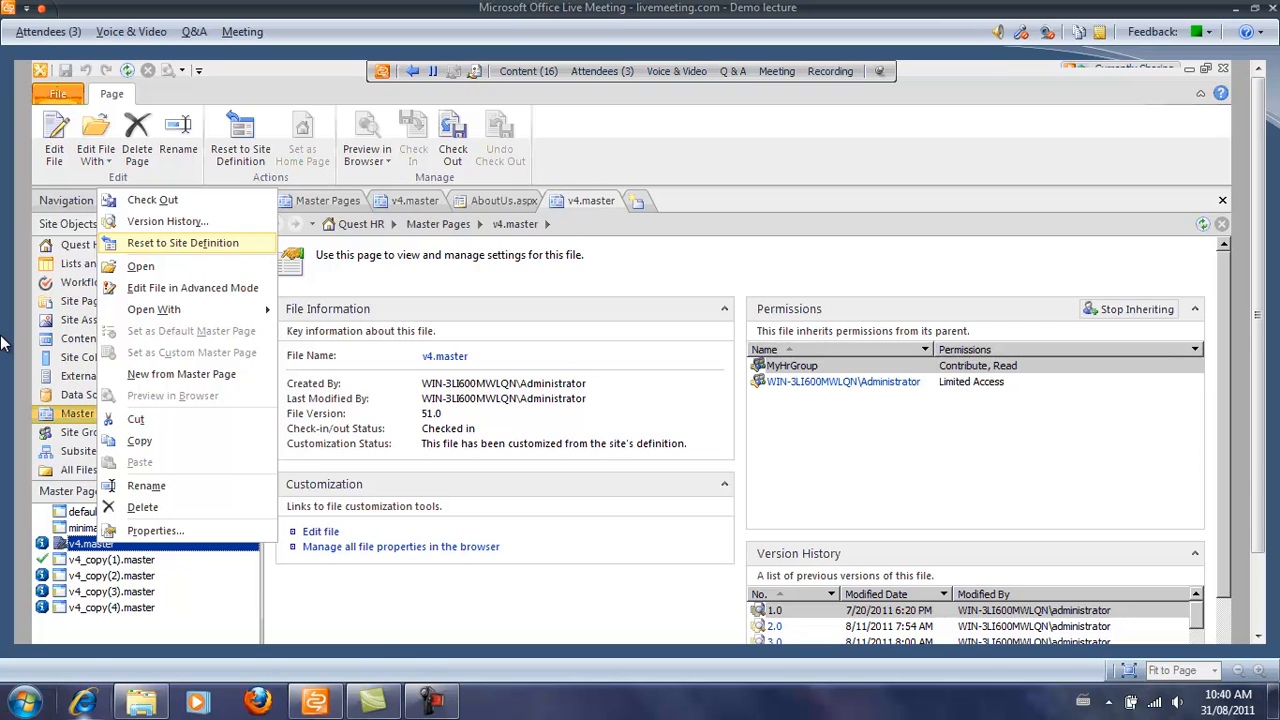
{"action": "left_click", "coordinate": [392, 628]}
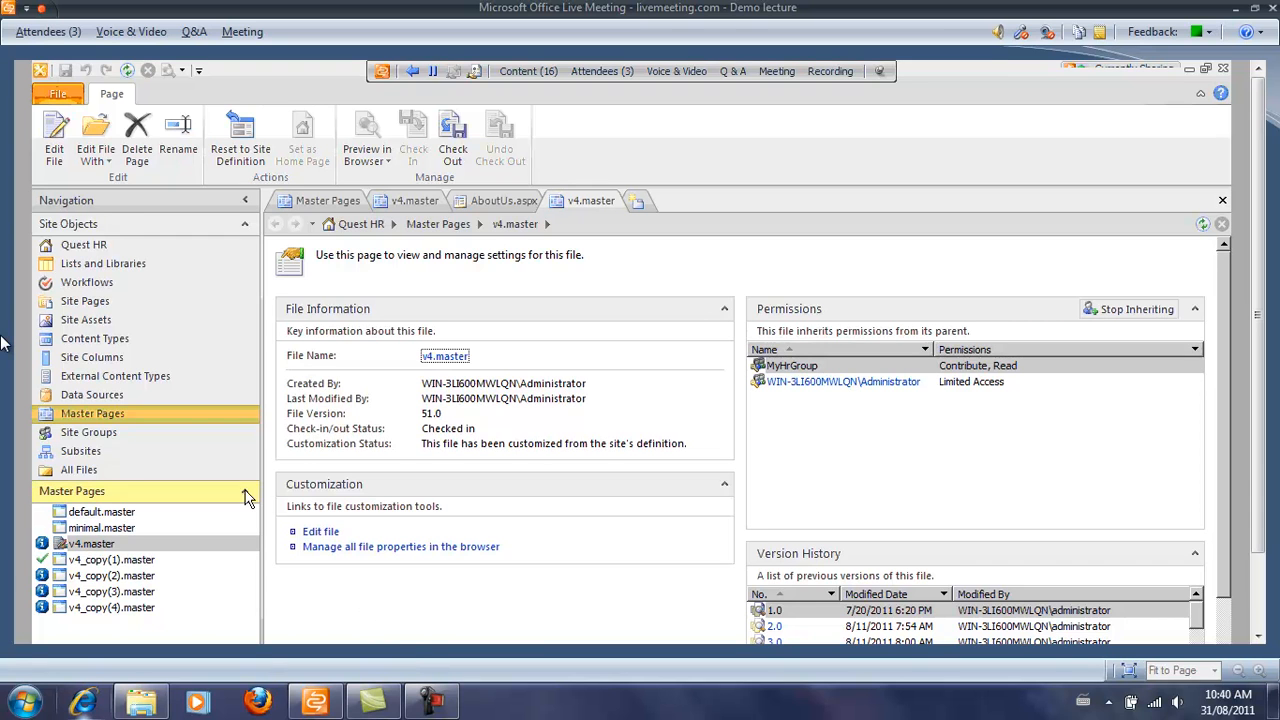
{"action": "right_click", "coordinate": [131, 545]}
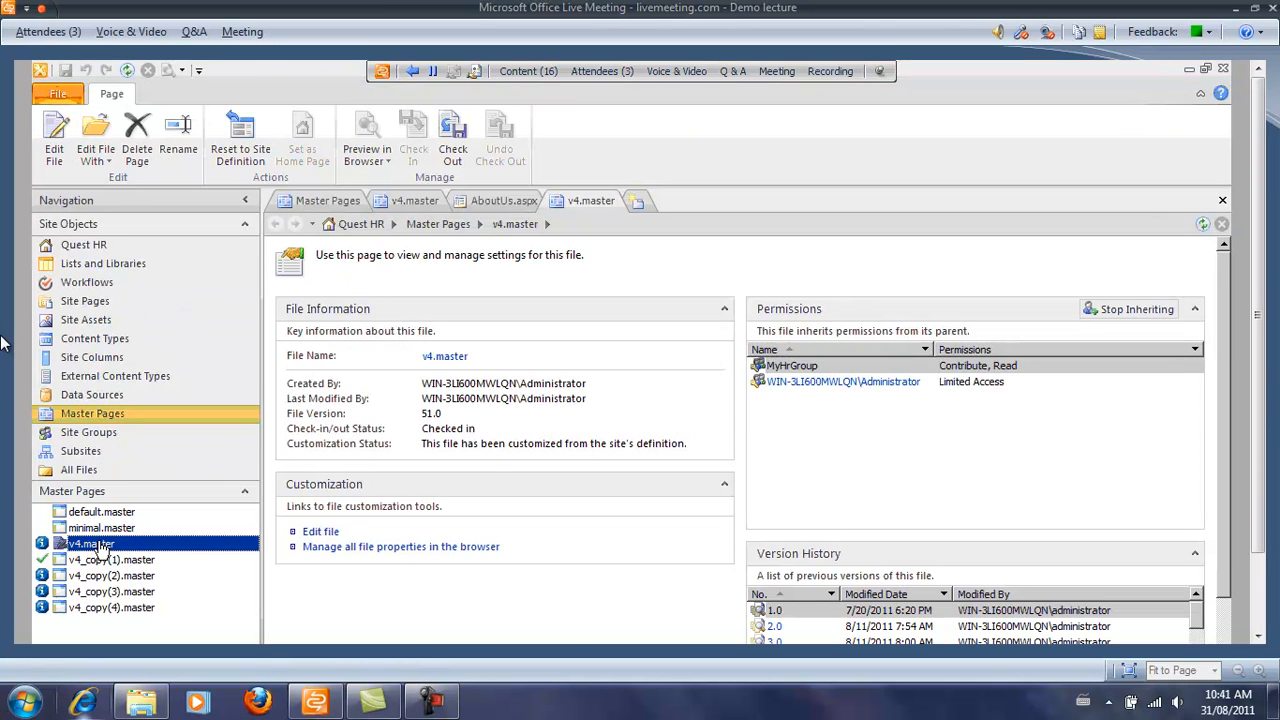
Reopen v4.master in Advanced Mode and inspect the quick launch and top navigation menu tags.
{"action": "right_click", "coordinate": [105, 548]}
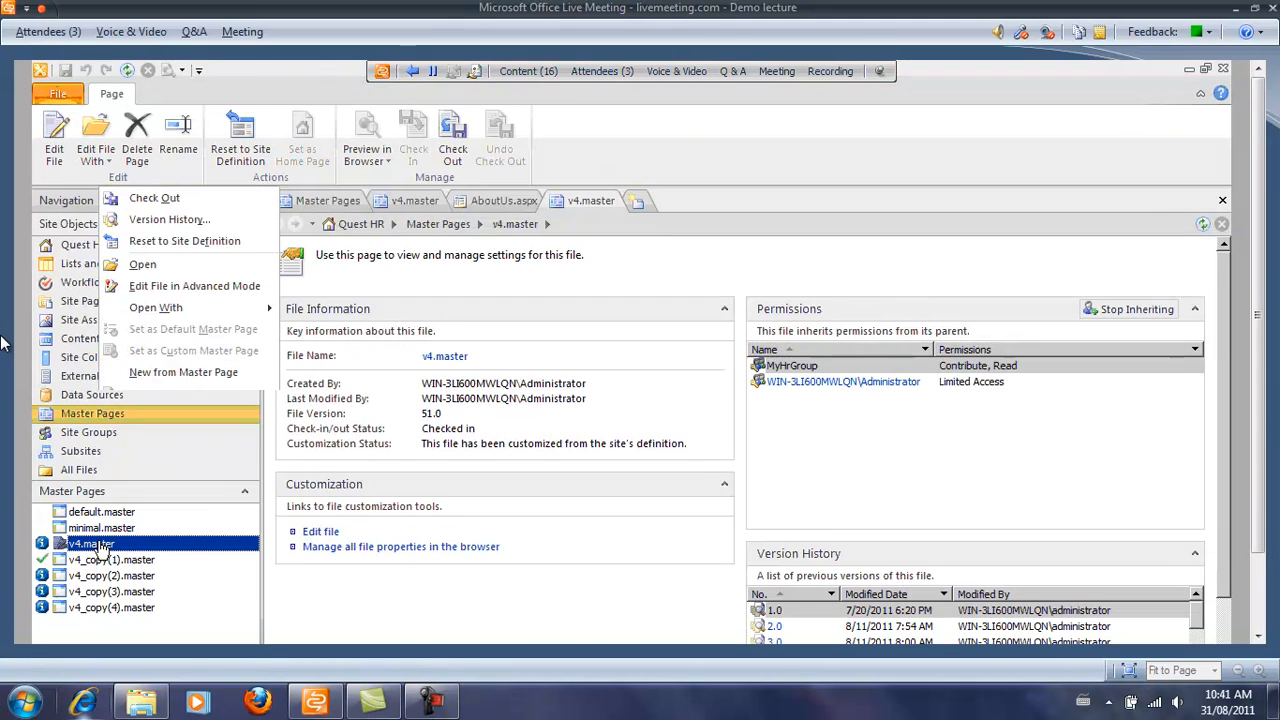
{"action": "left_click", "coordinate": [167, 287]}
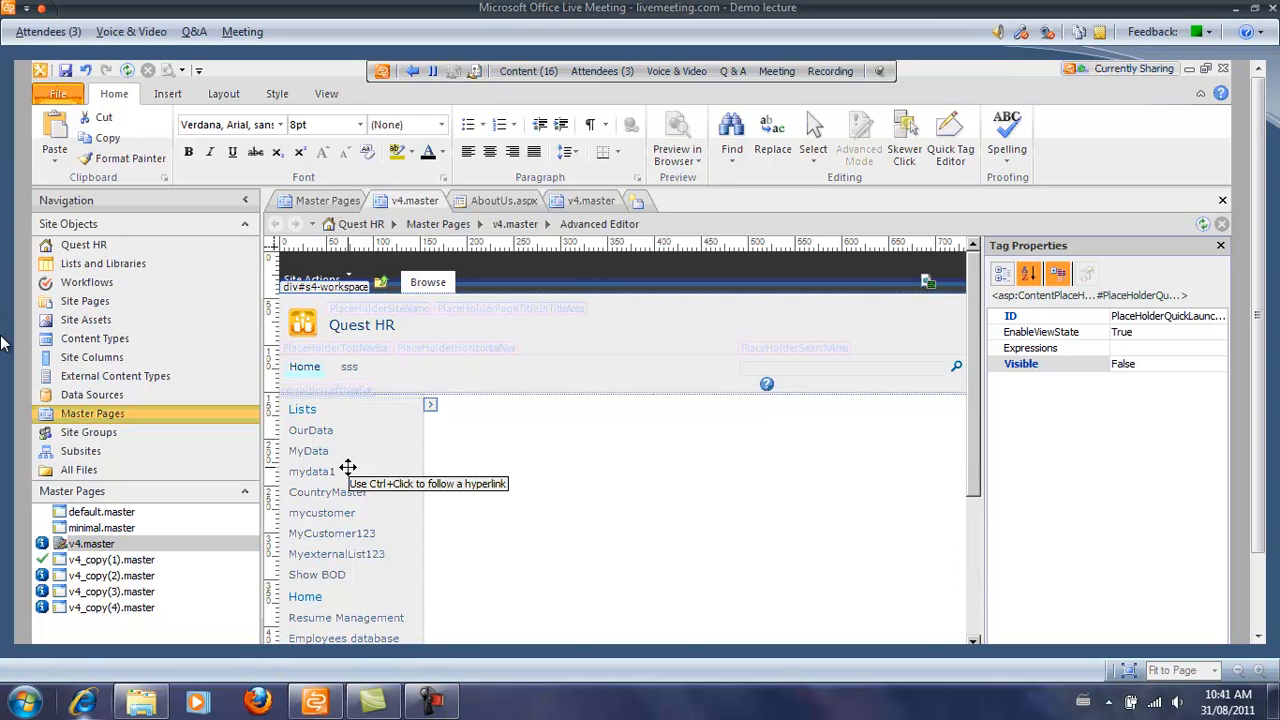
{"action": "left_click", "coordinate": [347, 467]}
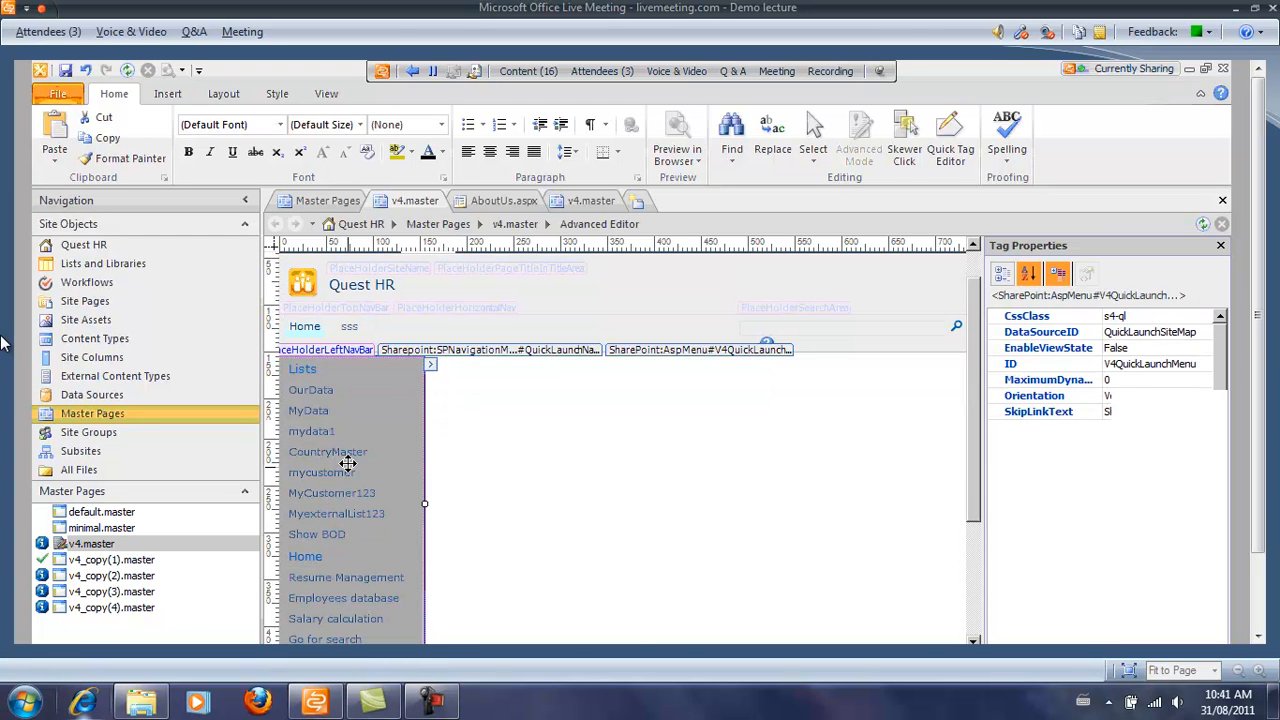
{"action": "right_click", "coordinate": [644, 488]}
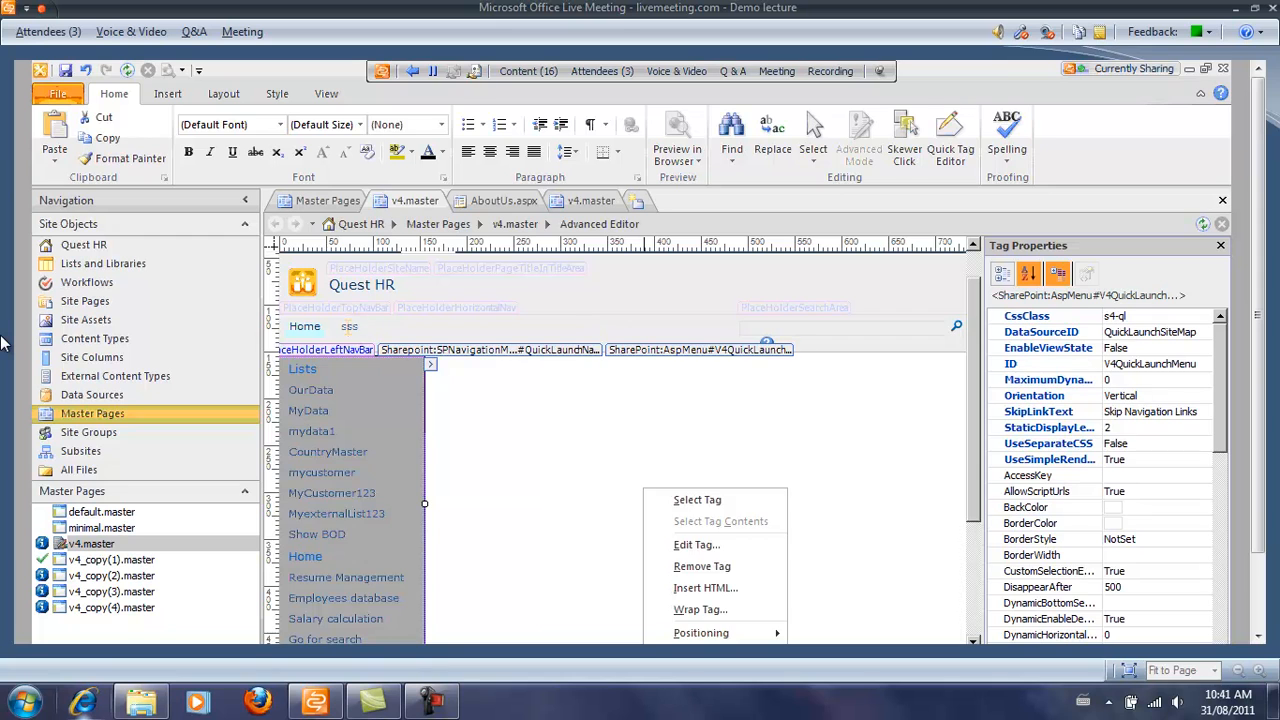
{"action": "left_click", "coordinate": [365, 327]}
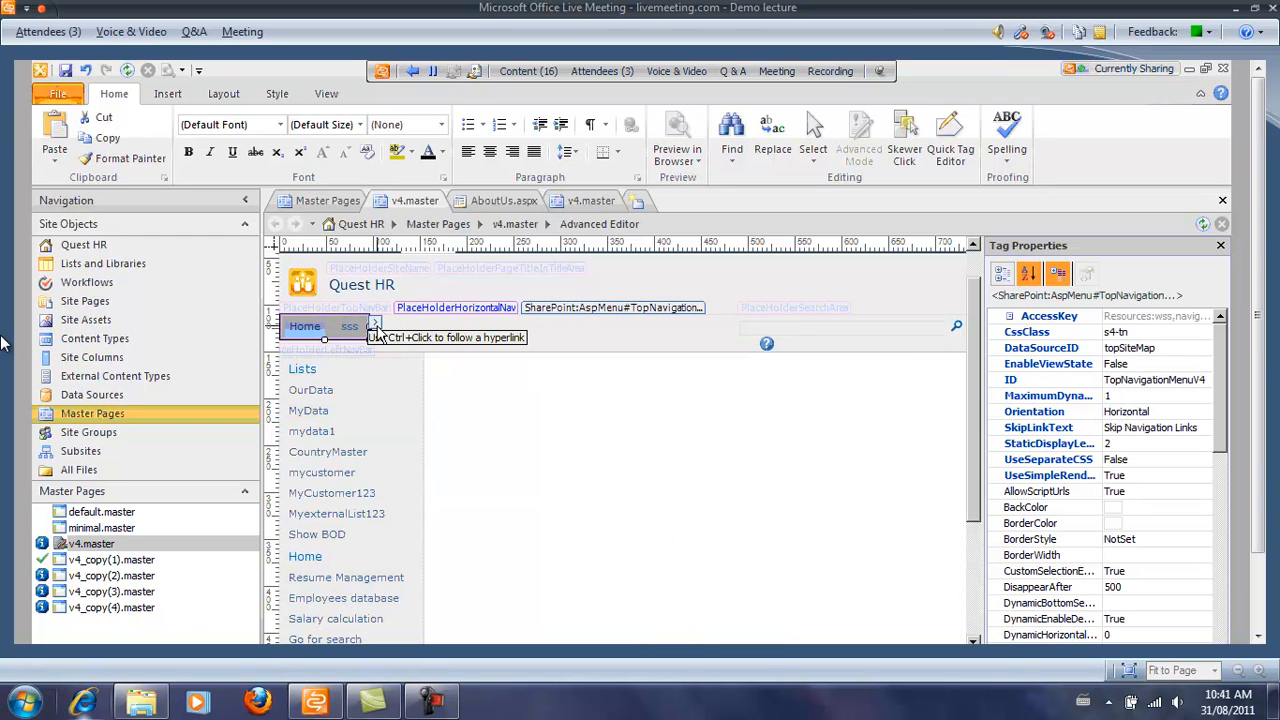